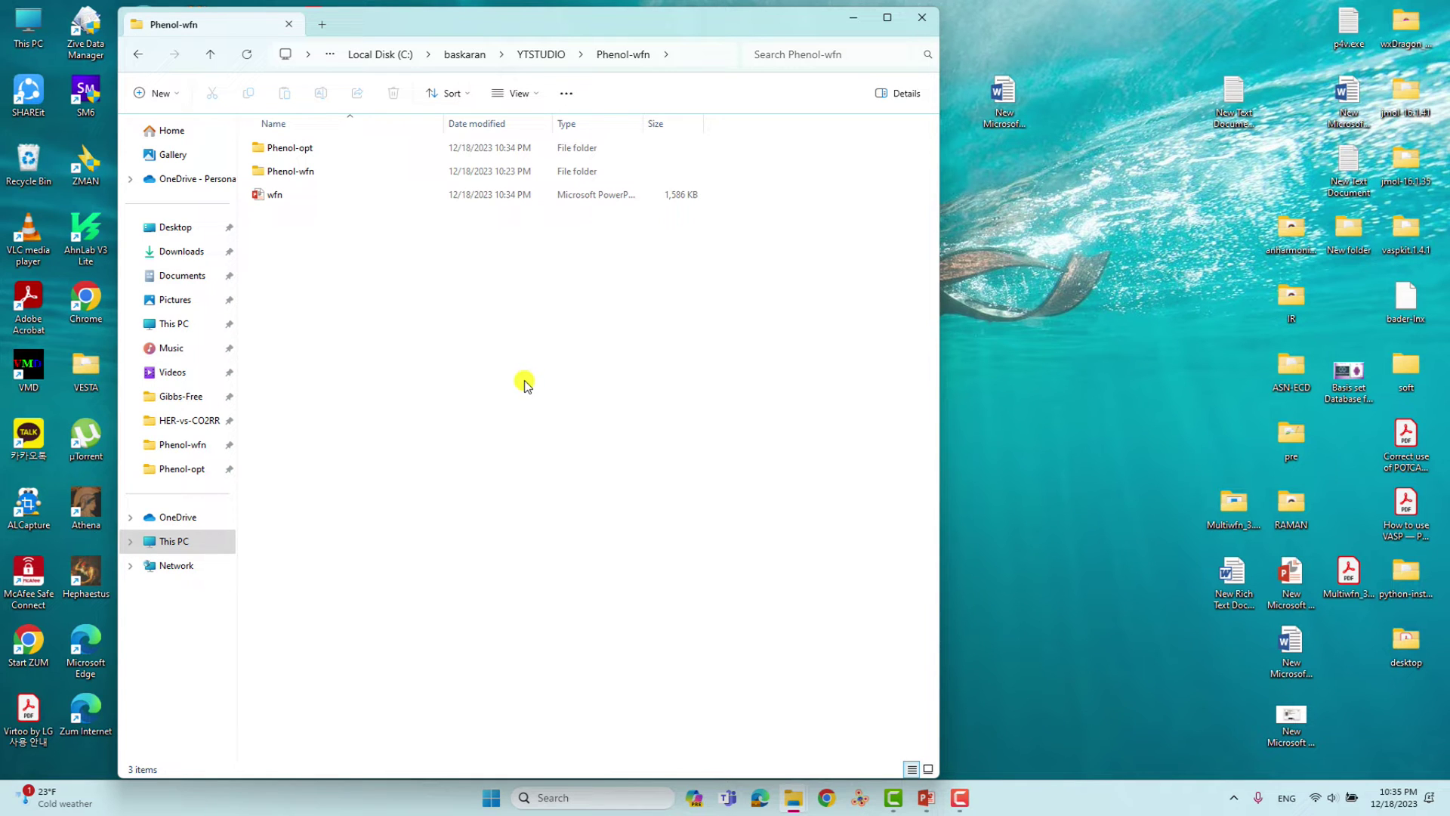
Enter the Phenol-opt folder and open Phenol-opt.gjf in Notepad++ from the context menu
{"action": "left_click", "coordinate": [284, 149]}
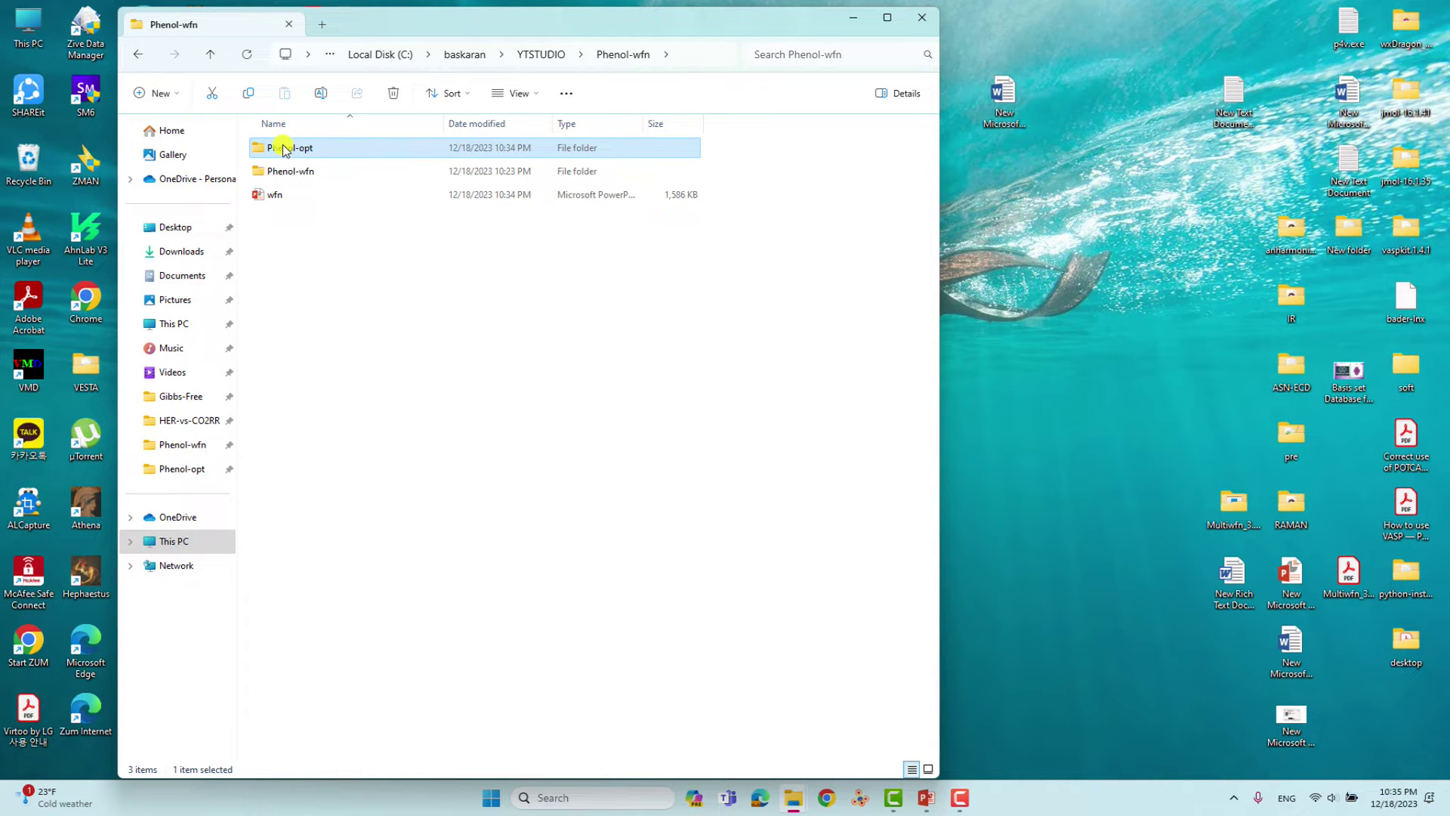
{"action": "double_click", "coordinate": [283, 149]}
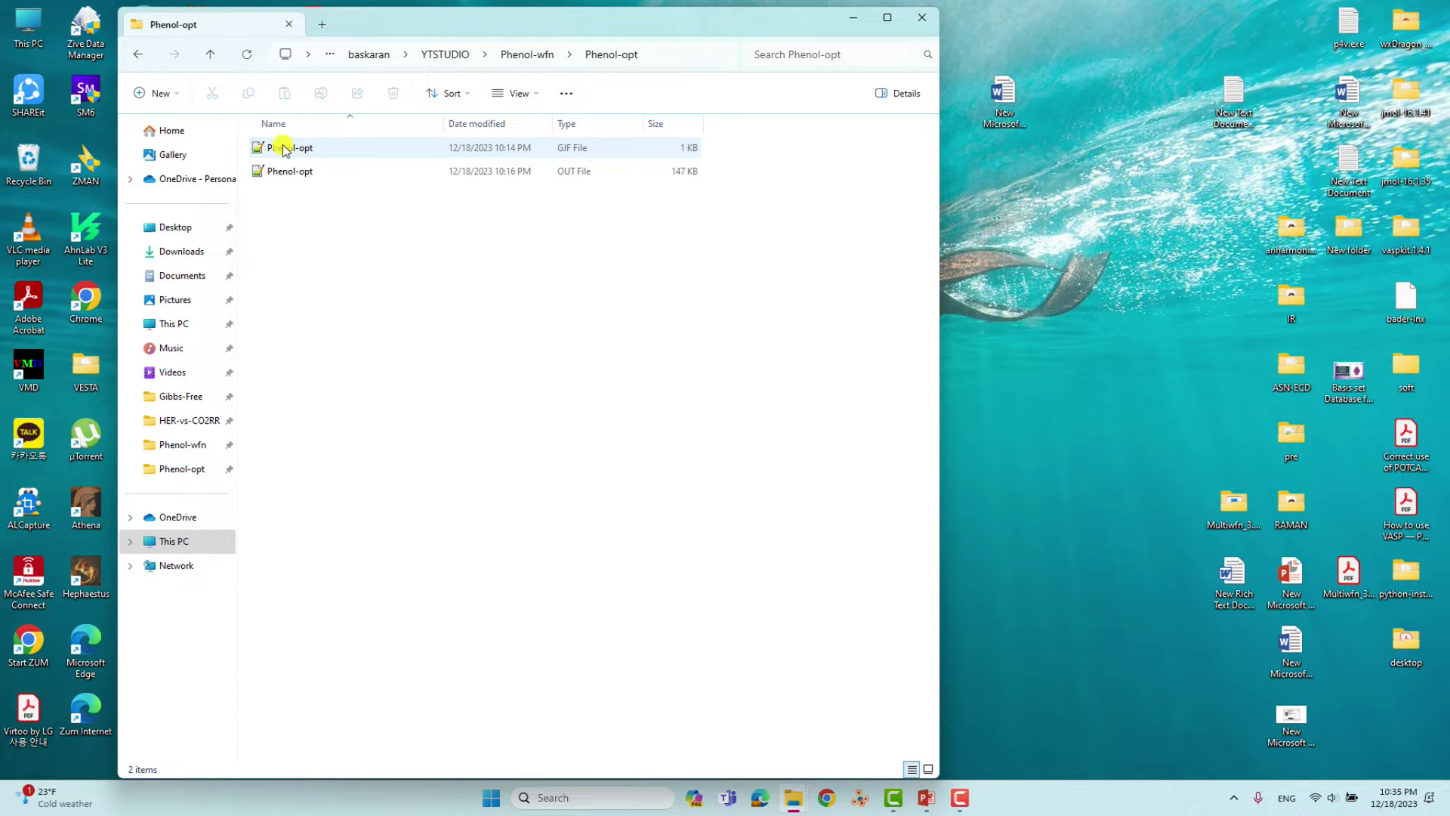
{"action": "right_click", "coordinate": [284, 148]}
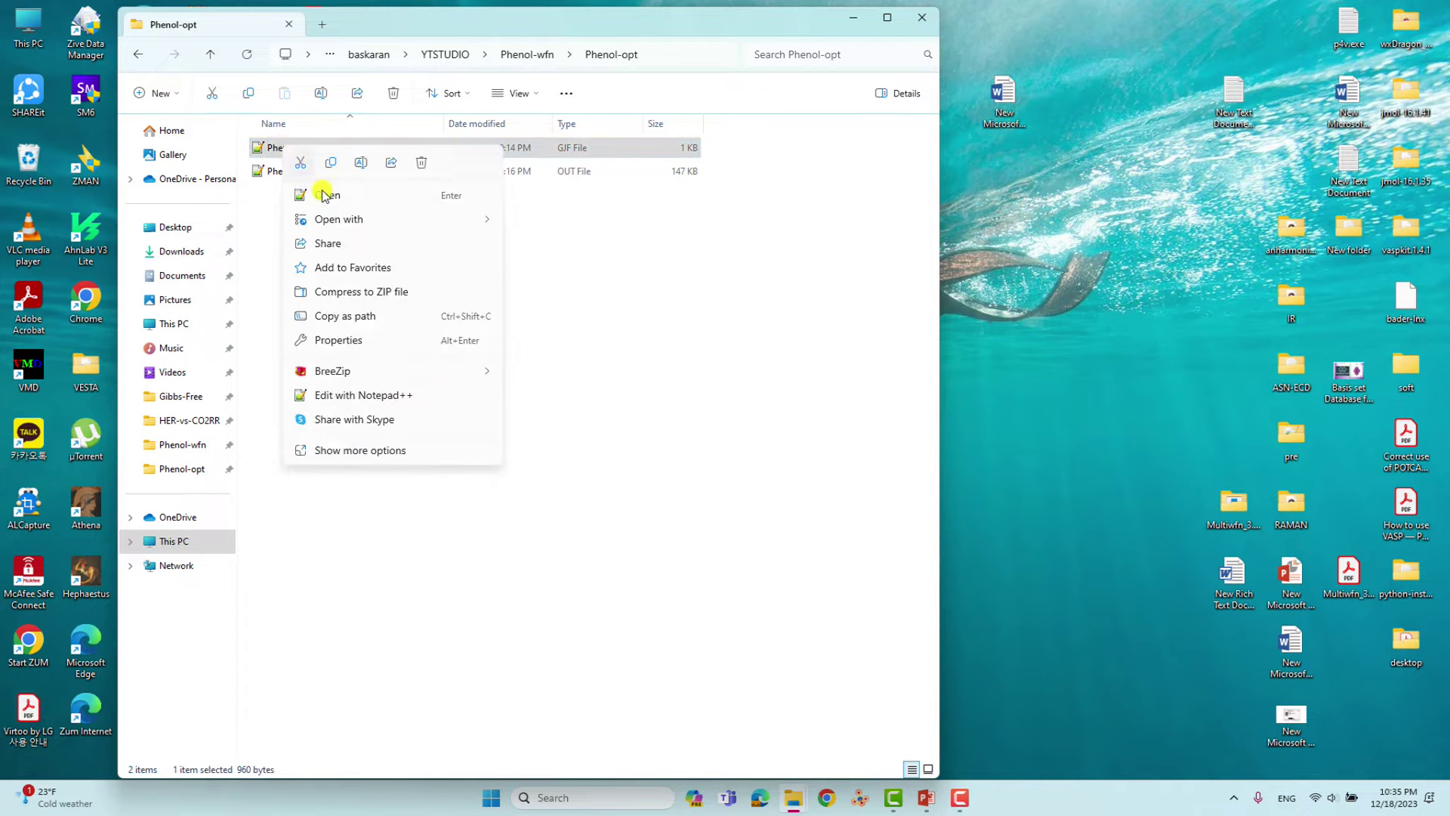
{"action": "left_click", "coordinate": [328, 197]}
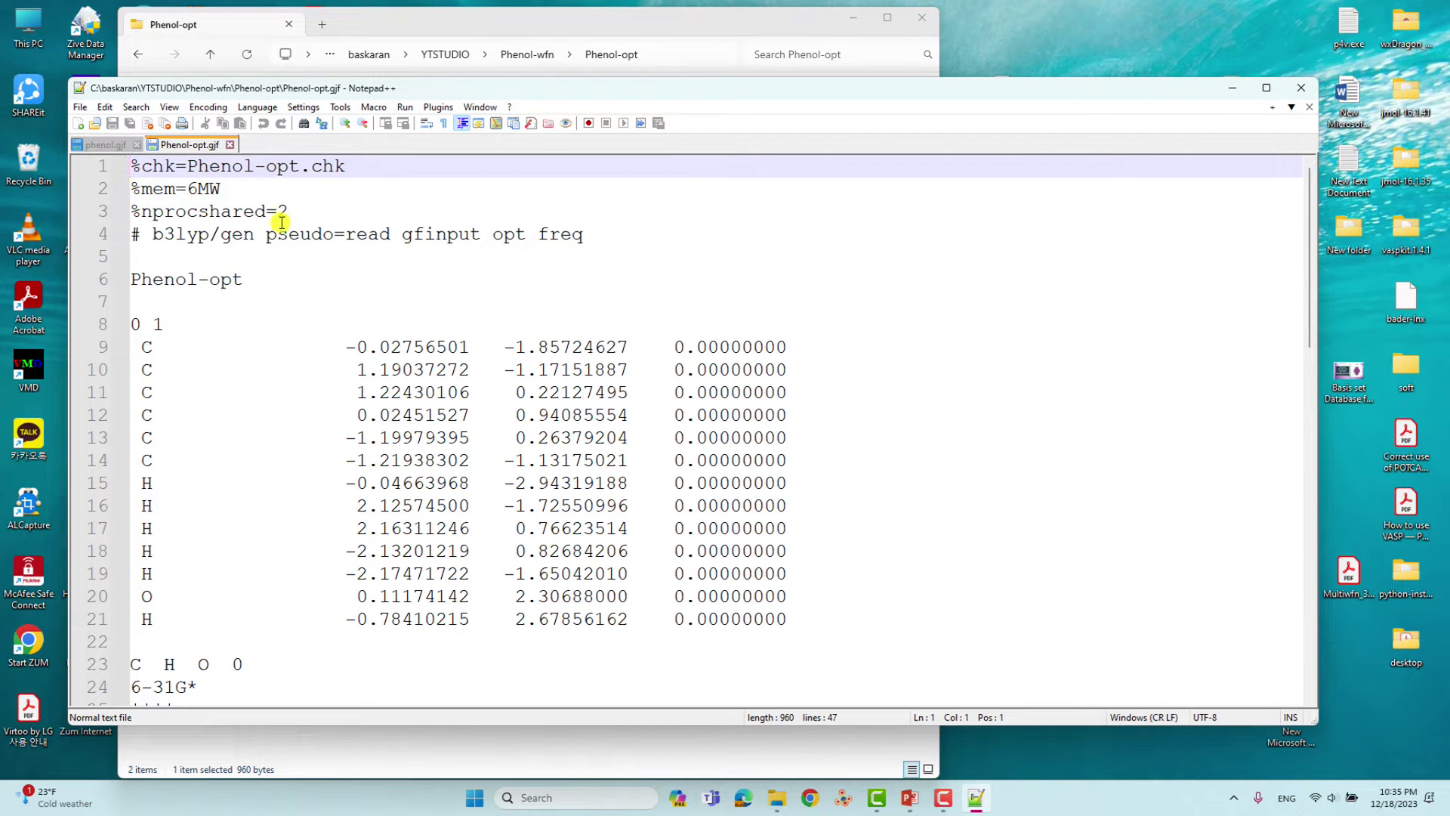
{"action": "left_click", "coordinate": [141, 165]}
{"action": "key", "text": "shift+Left"}
{"action": "left_click_drag", "start_coordinate": [192, 166], "coordinate": [302, 166]}
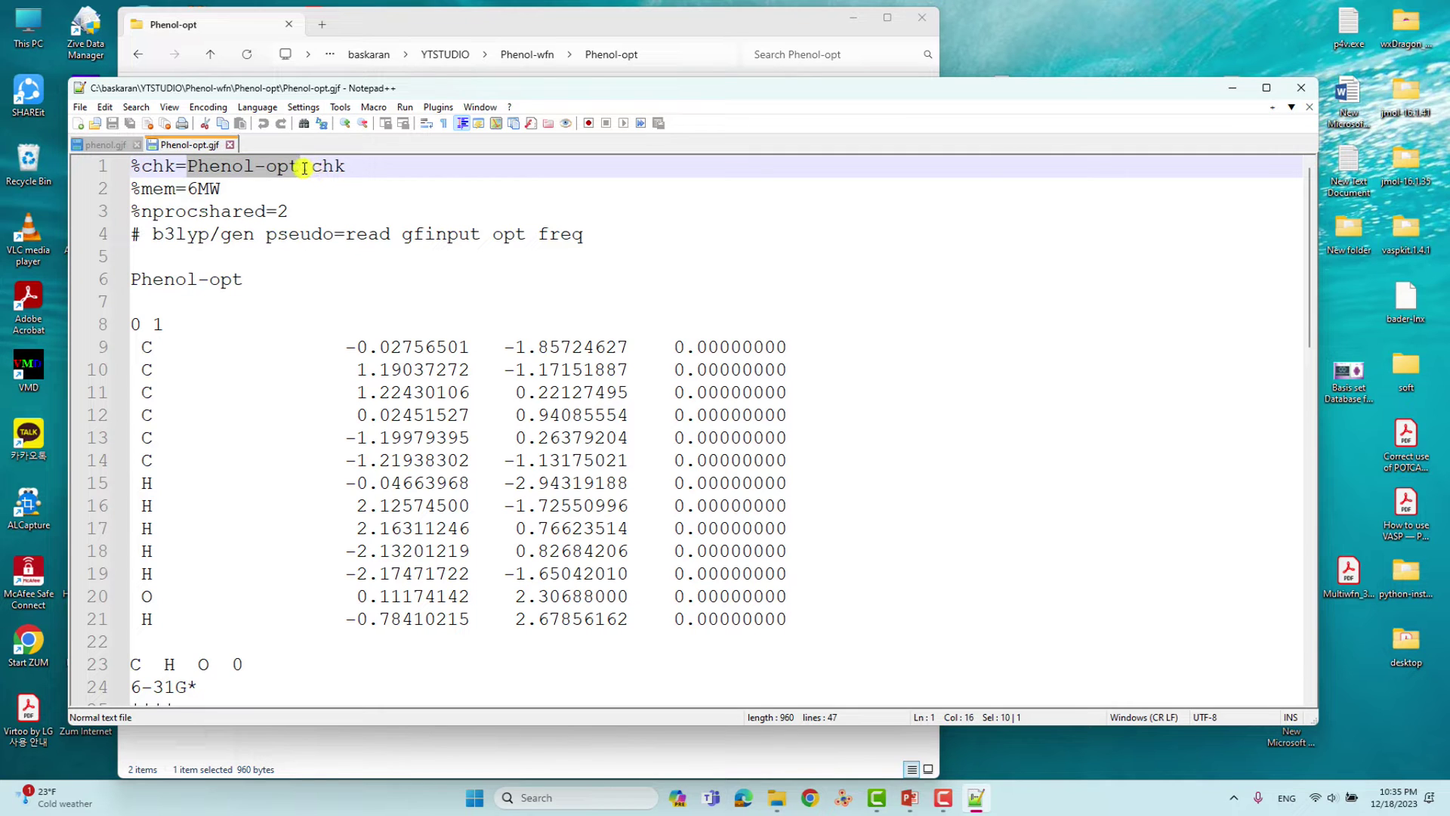
{"action": "left_click", "coordinate": [311, 166]}
{"action": "left_click_drag", "start_coordinate": [131, 188], "coordinate": [295, 211]}
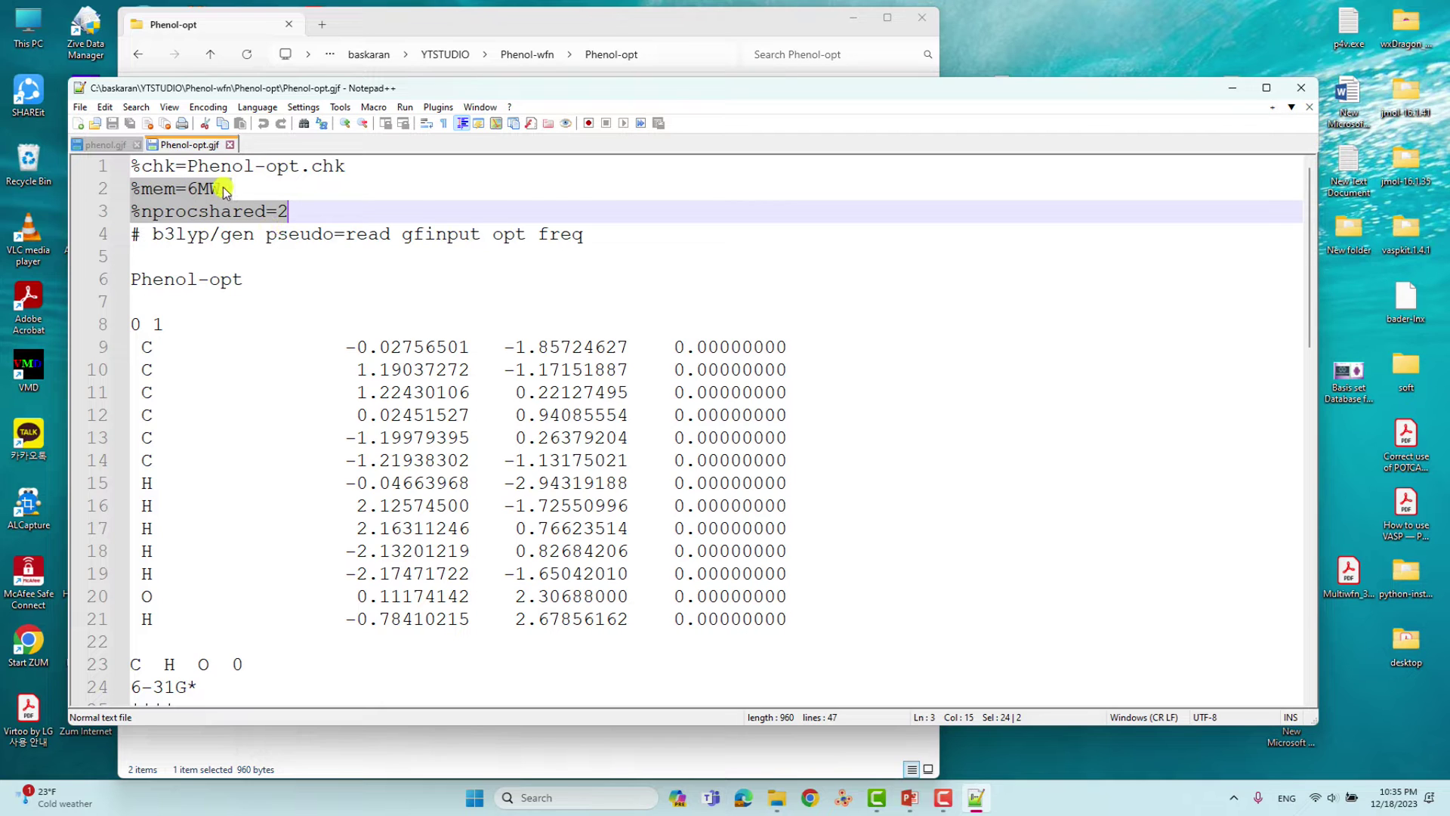
{"action": "left_click", "coordinate": [280, 212]}
{"action": "key", "text": "shift+Home"}
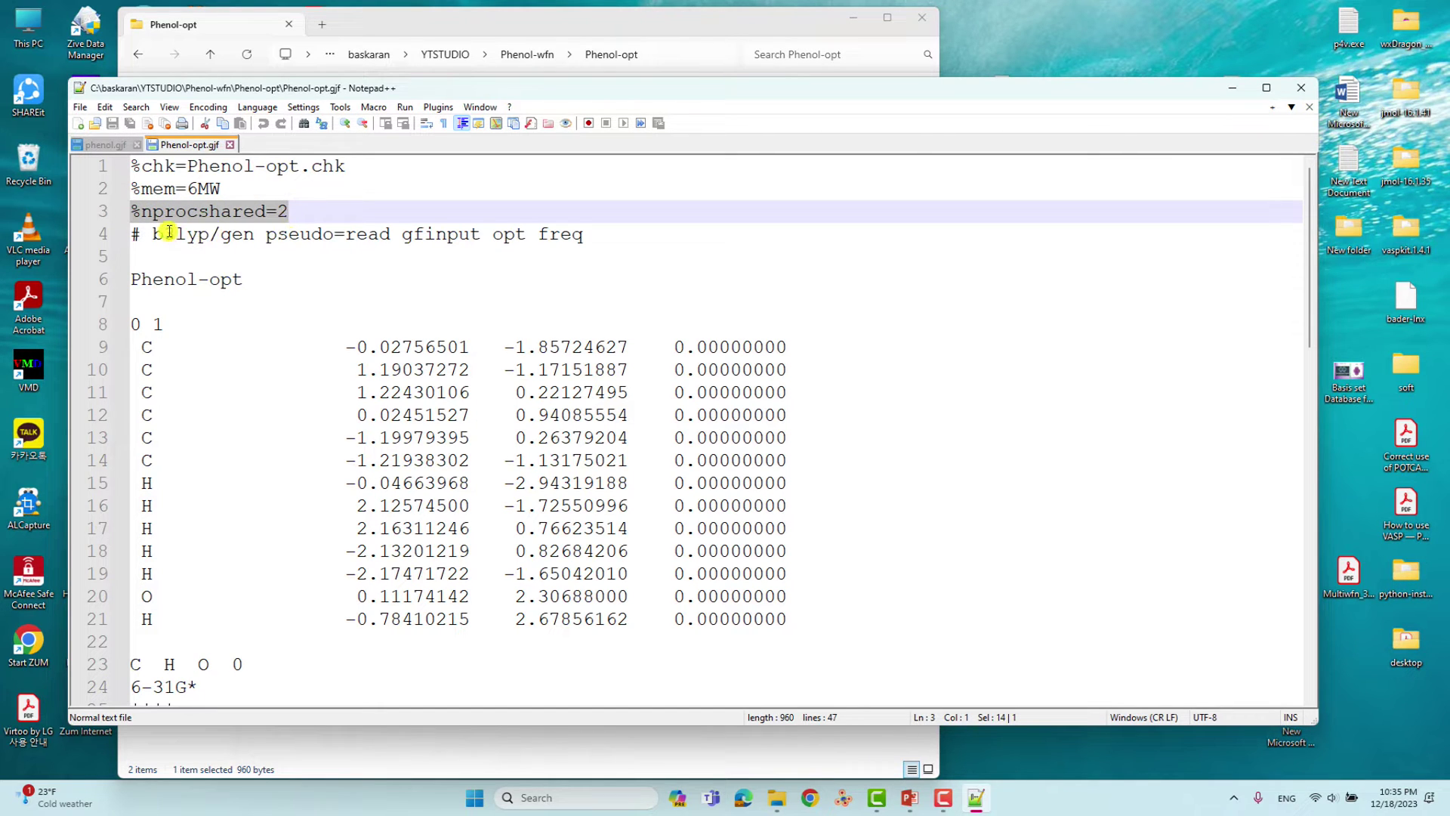
{"action": "left_click", "coordinate": [133, 234]}
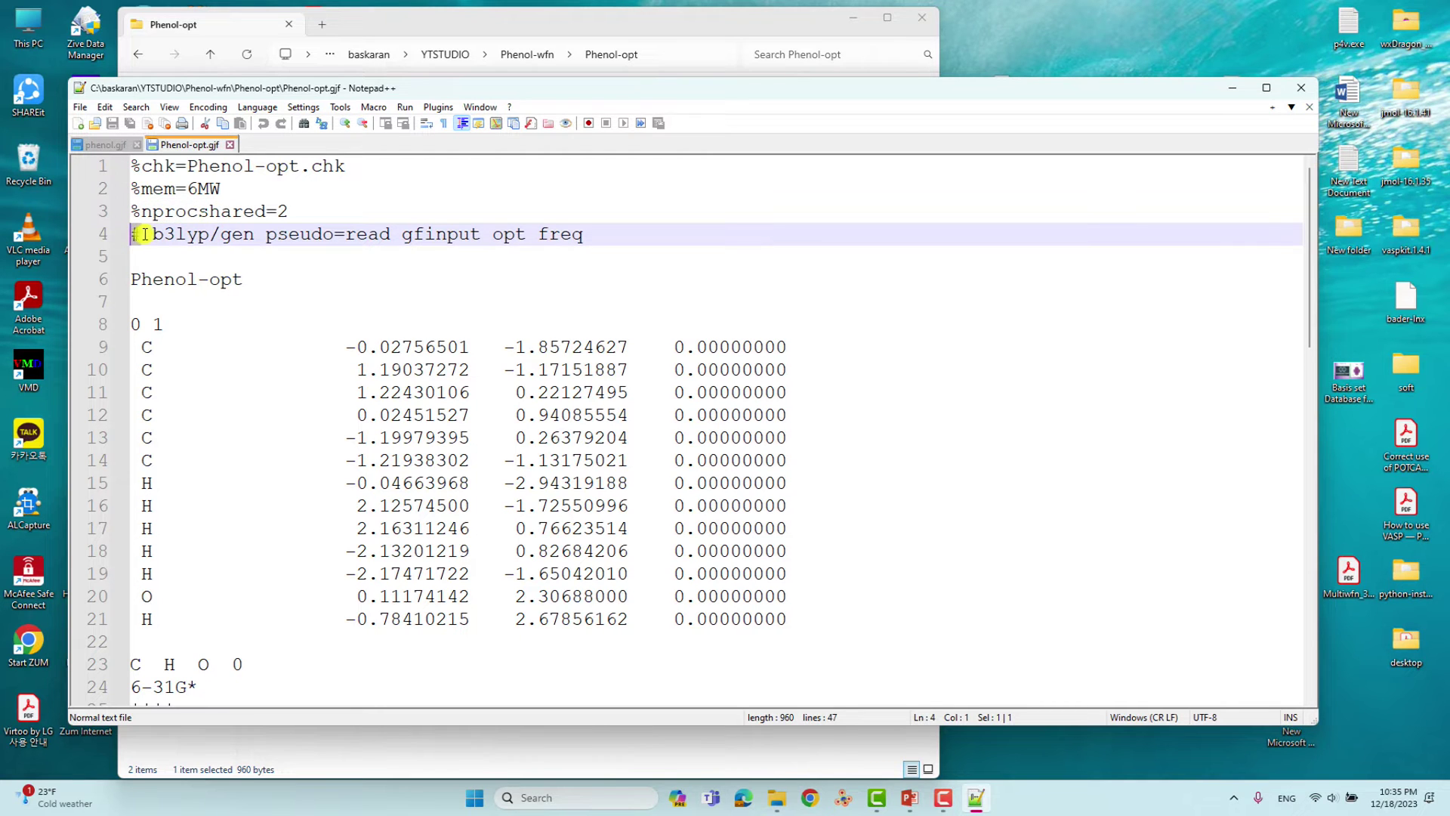
{"action": "left_click_drag", "start_coordinate": [152, 234], "coordinate": [583, 235]}
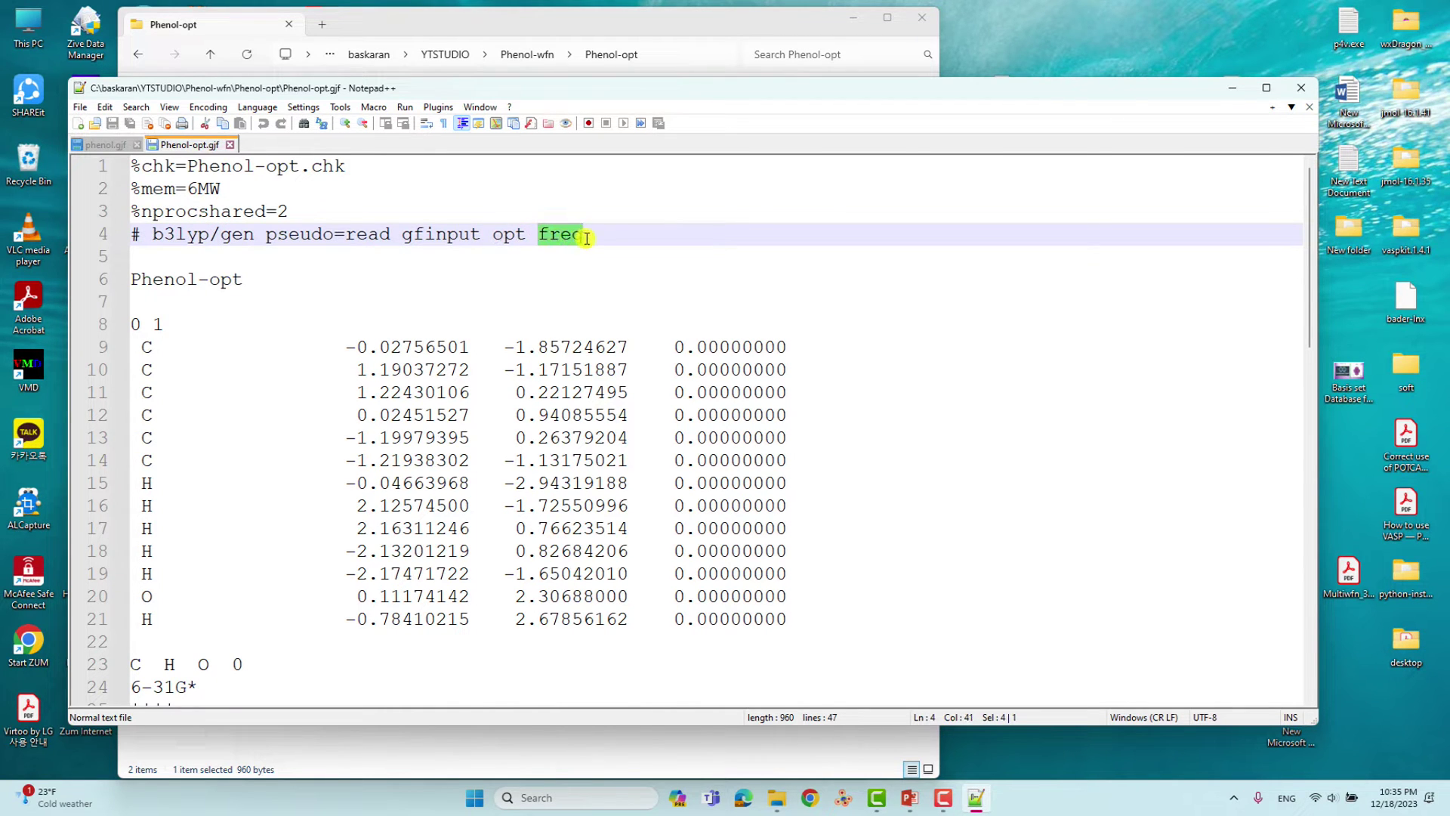
{"action": "left_click", "coordinate": [182, 259]}
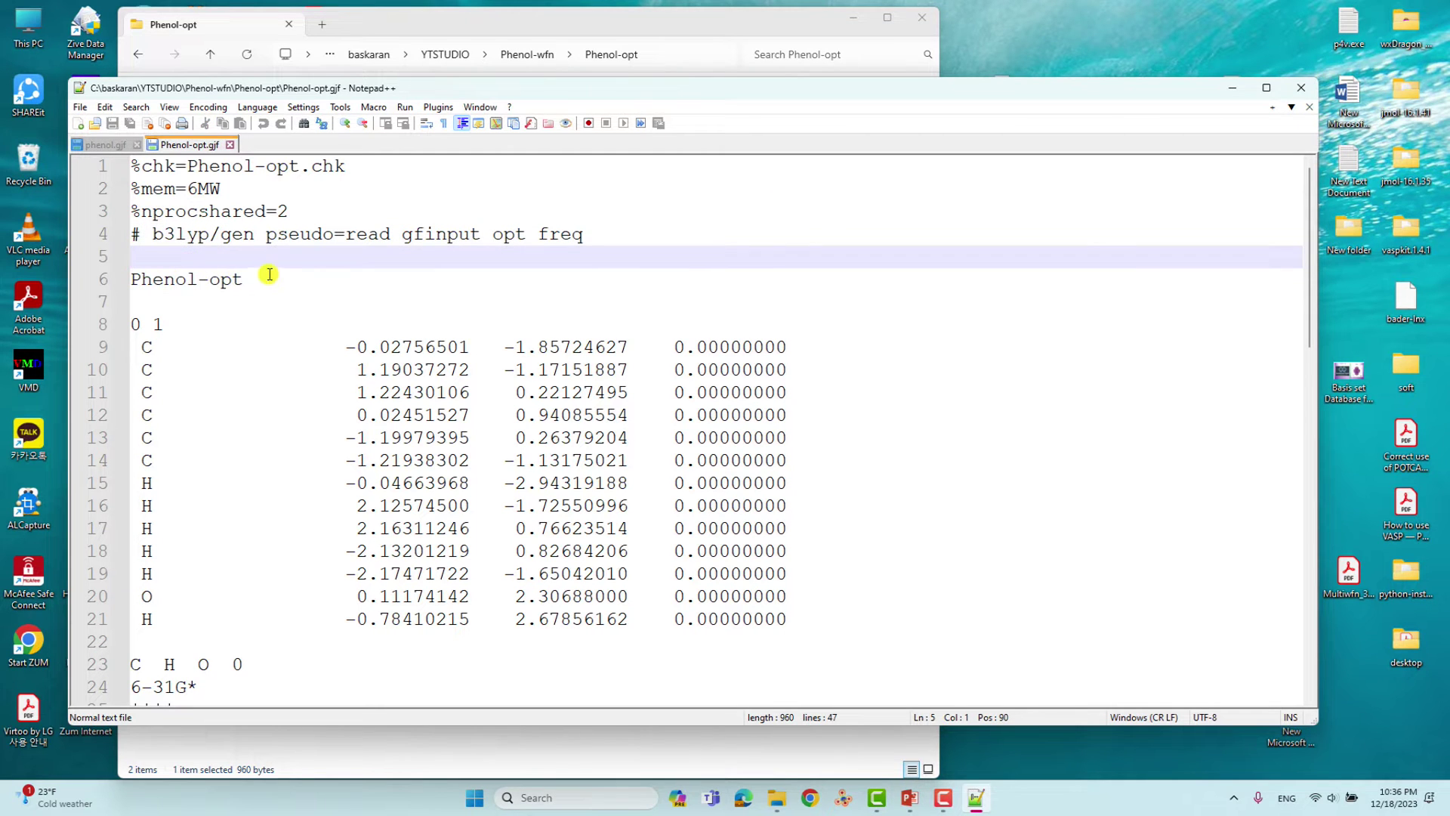
{"action": "left_click_drag", "start_coordinate": [246, 278], "coordinate": [130, 278]}
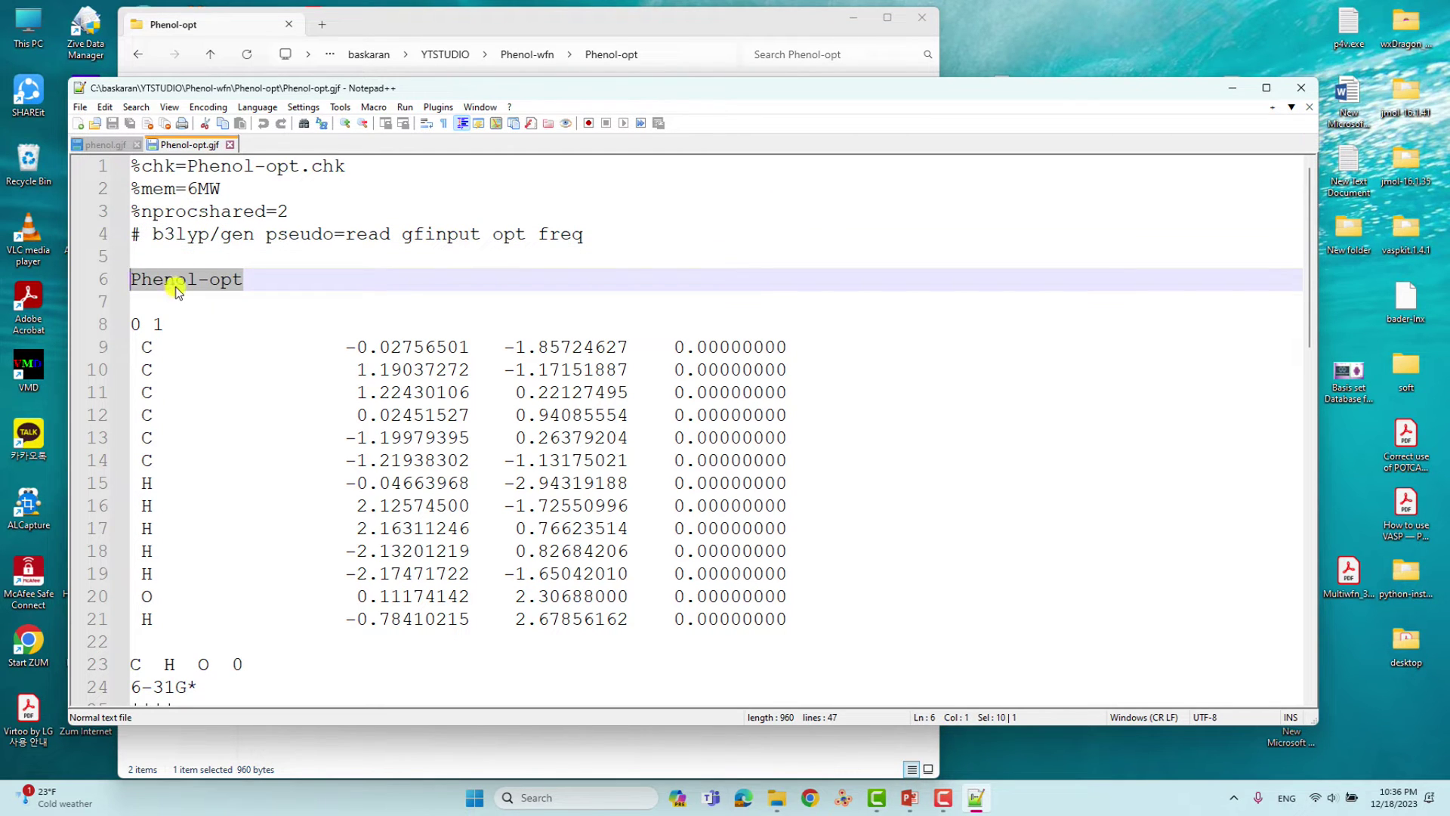
{"action": "left_click", "coordinate": [147, 305]}
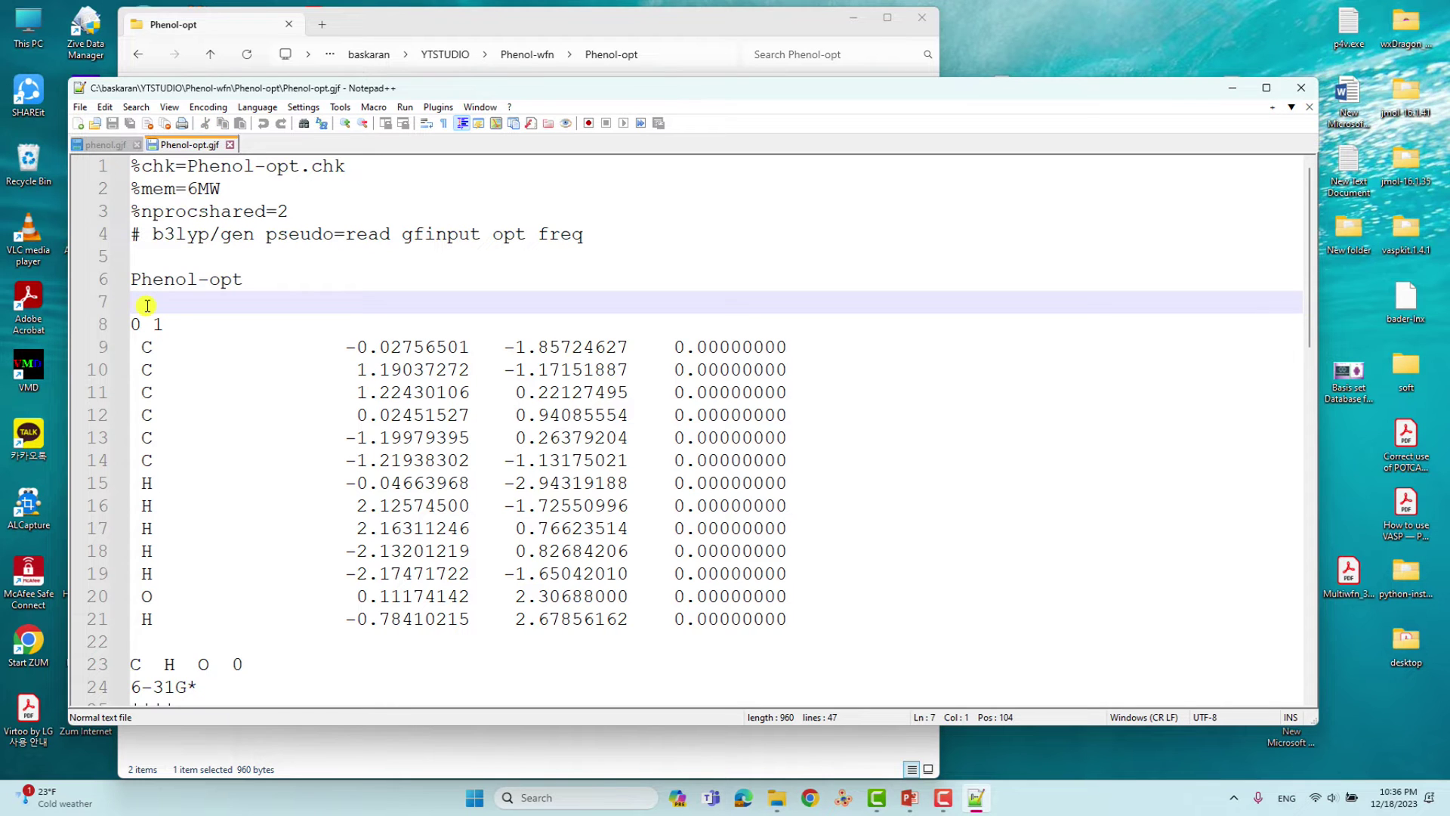
{"action": "double_click", "coordinate": [133, 323]}
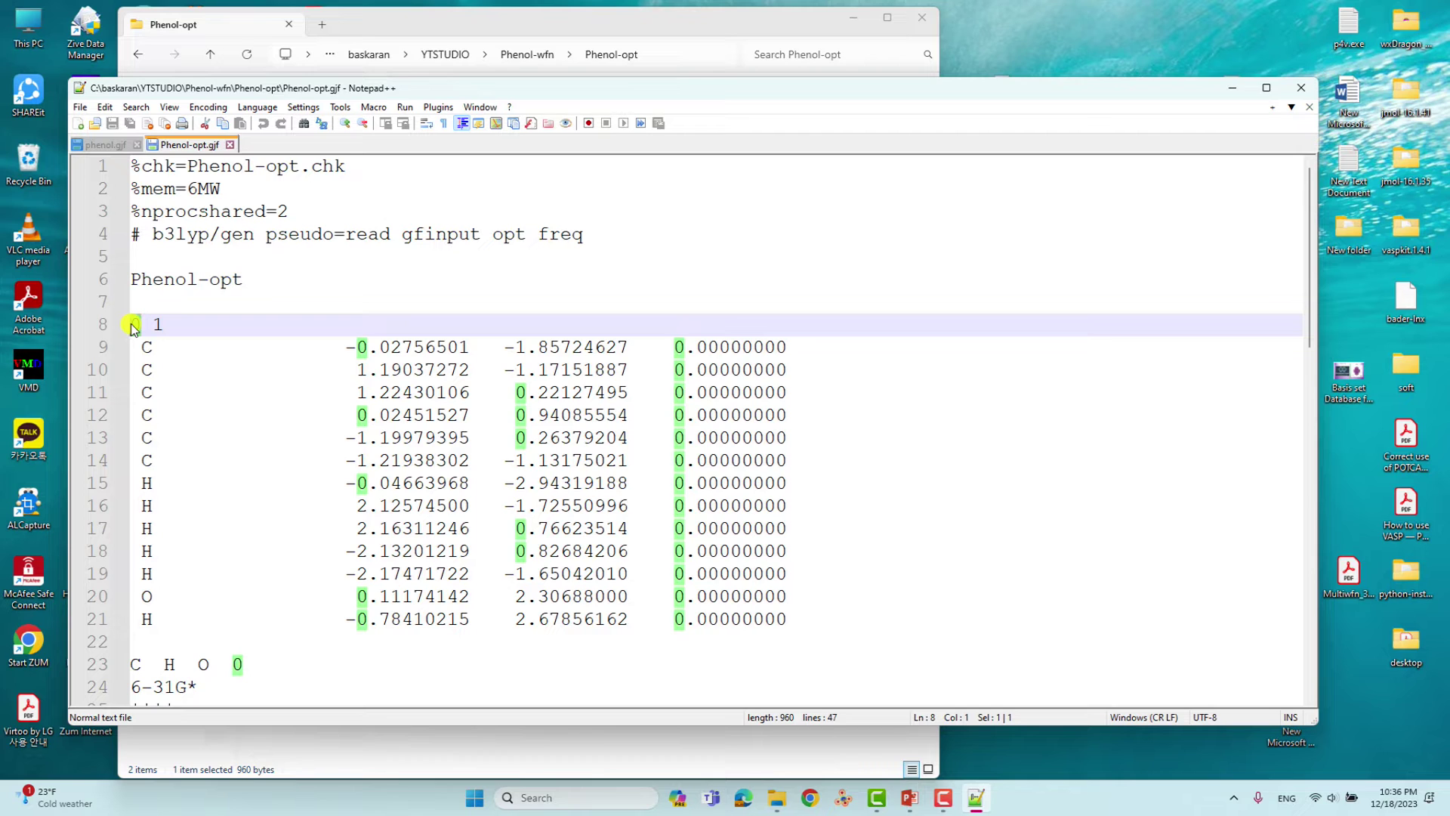
{"action": "double_click", "coordinate": [155, 325]}
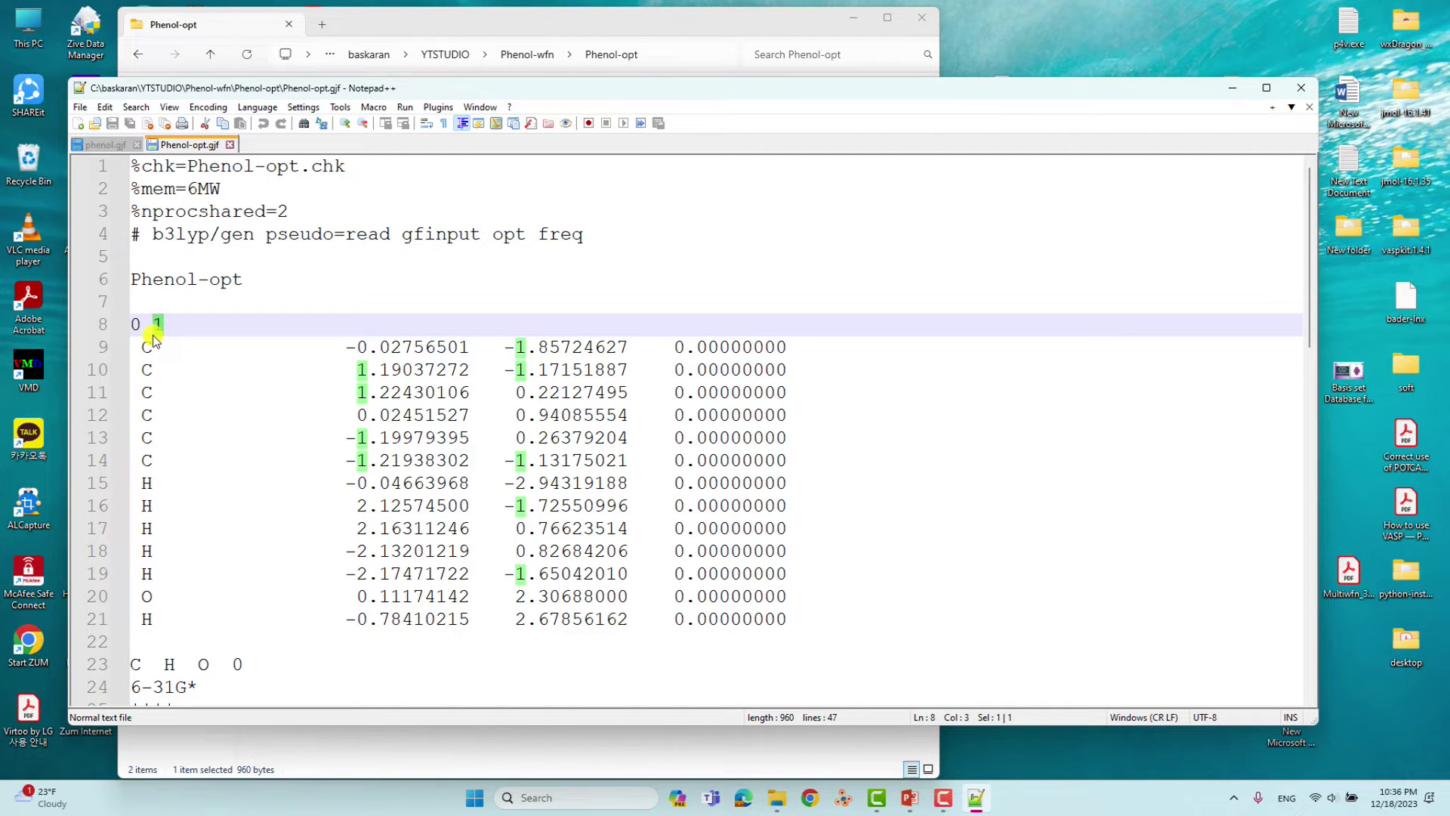
{"action": "left_click_drag", "start_coordinate": [138, 346], "coordinate": [639, 346]}
{"action": "left_click_drag", "start_coordinate": [134, 347], "coordinate": [788, 621]}
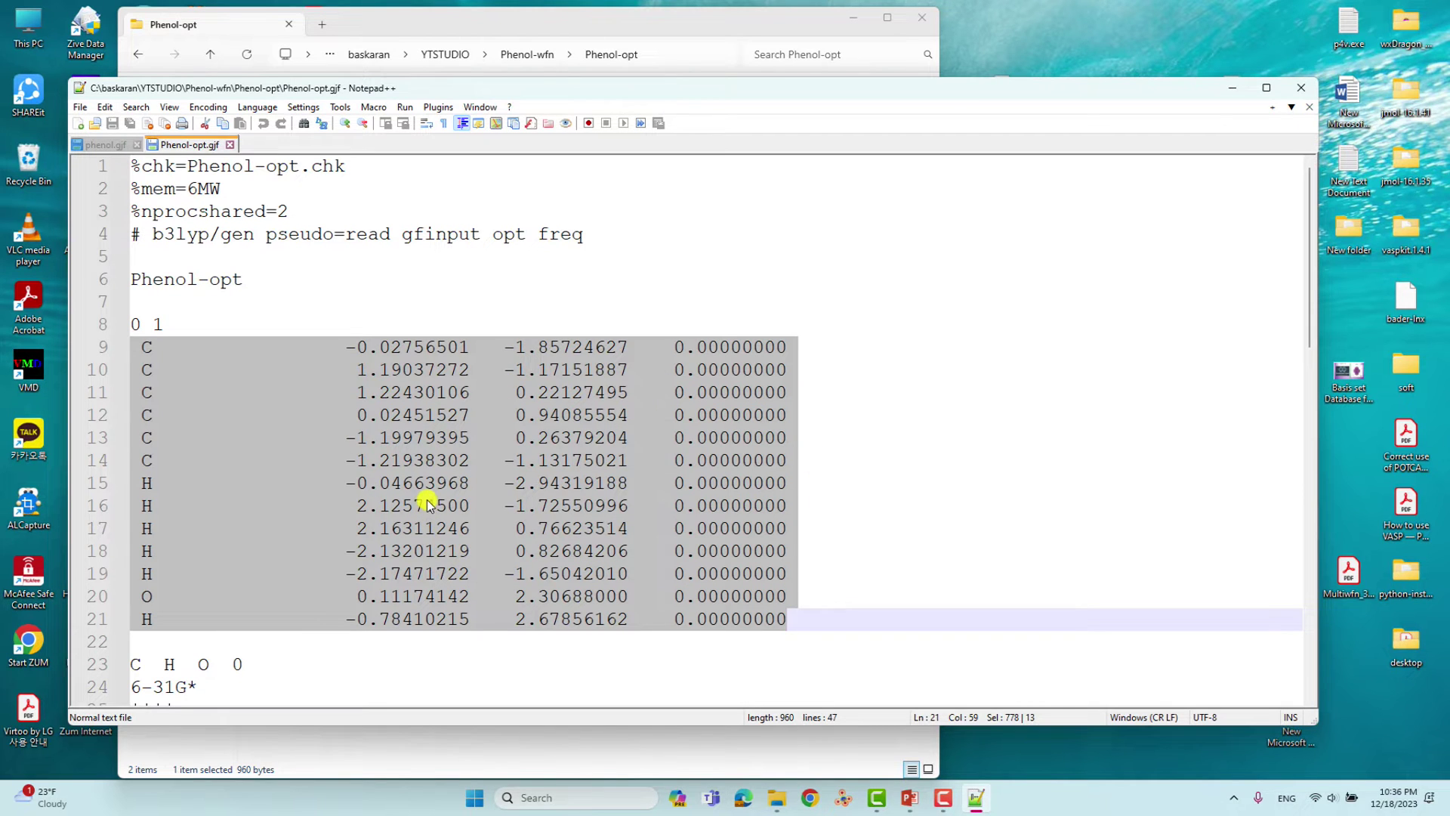
Review the element list C H O 0, the 6-31G* basis set and the **** terminator
{"action": "scroll", "coordinate": [424, 502], "scroll_direction": "down", "scroll_amount": 2}
{"action": "left_click", "coordinate": [160, 505]}
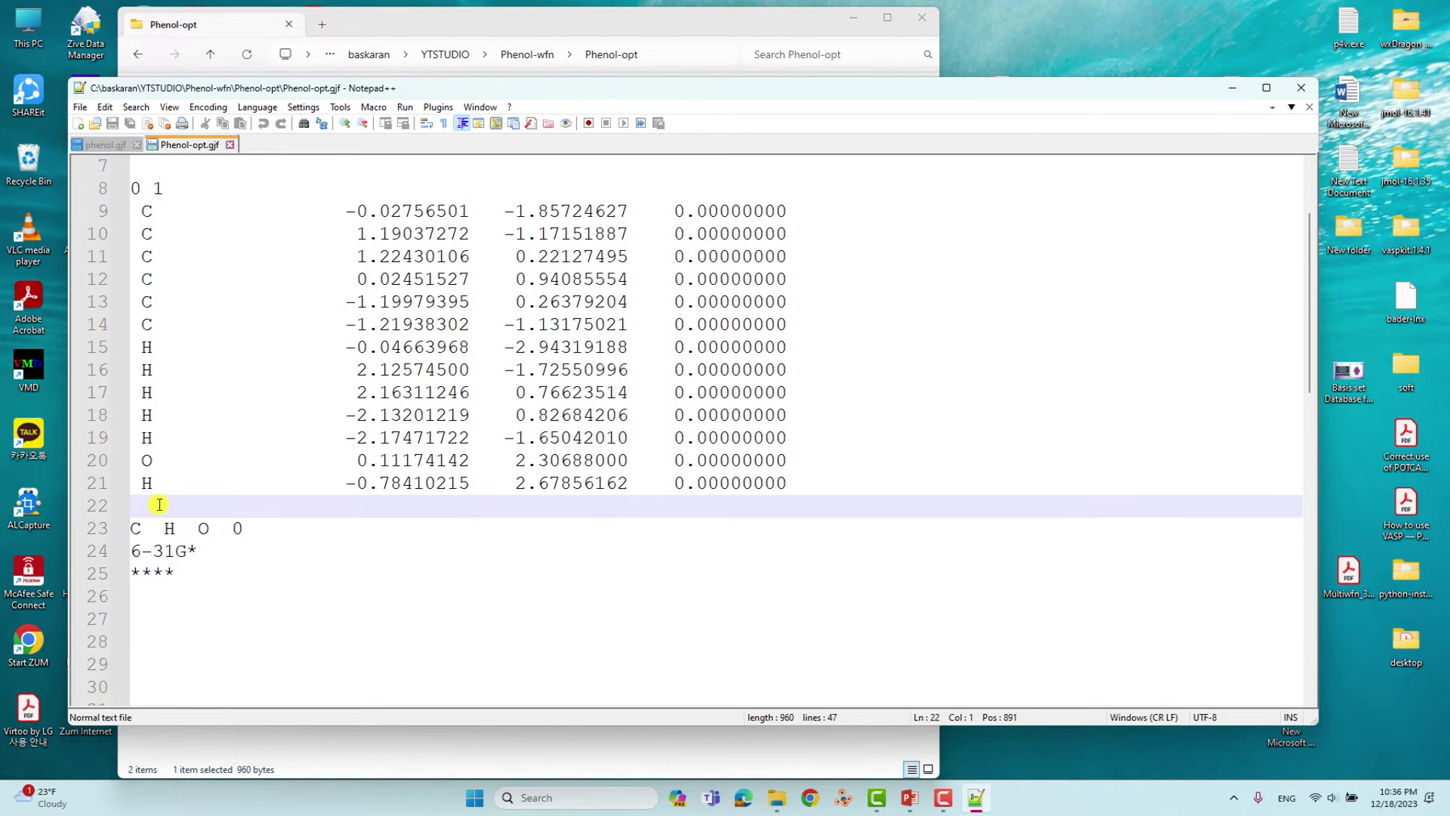
{"action": "left_click_drag", "start_coordinate": [210, 529], "coordinate": [128, 531]}
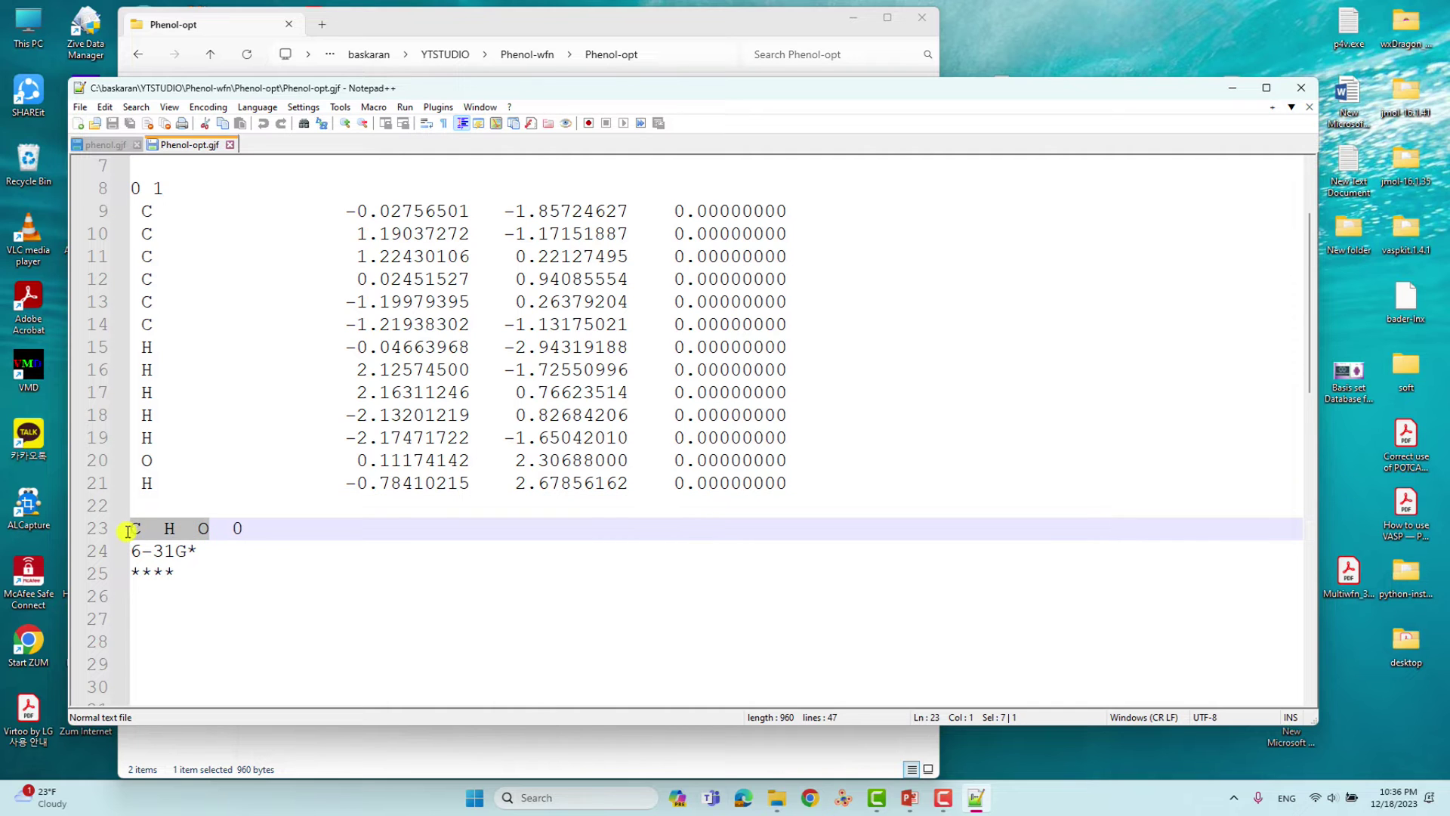
{"action": "left_click", "coordinate": [138, 531]}
{"action": "left_click", "coordinate": [199, 528]}
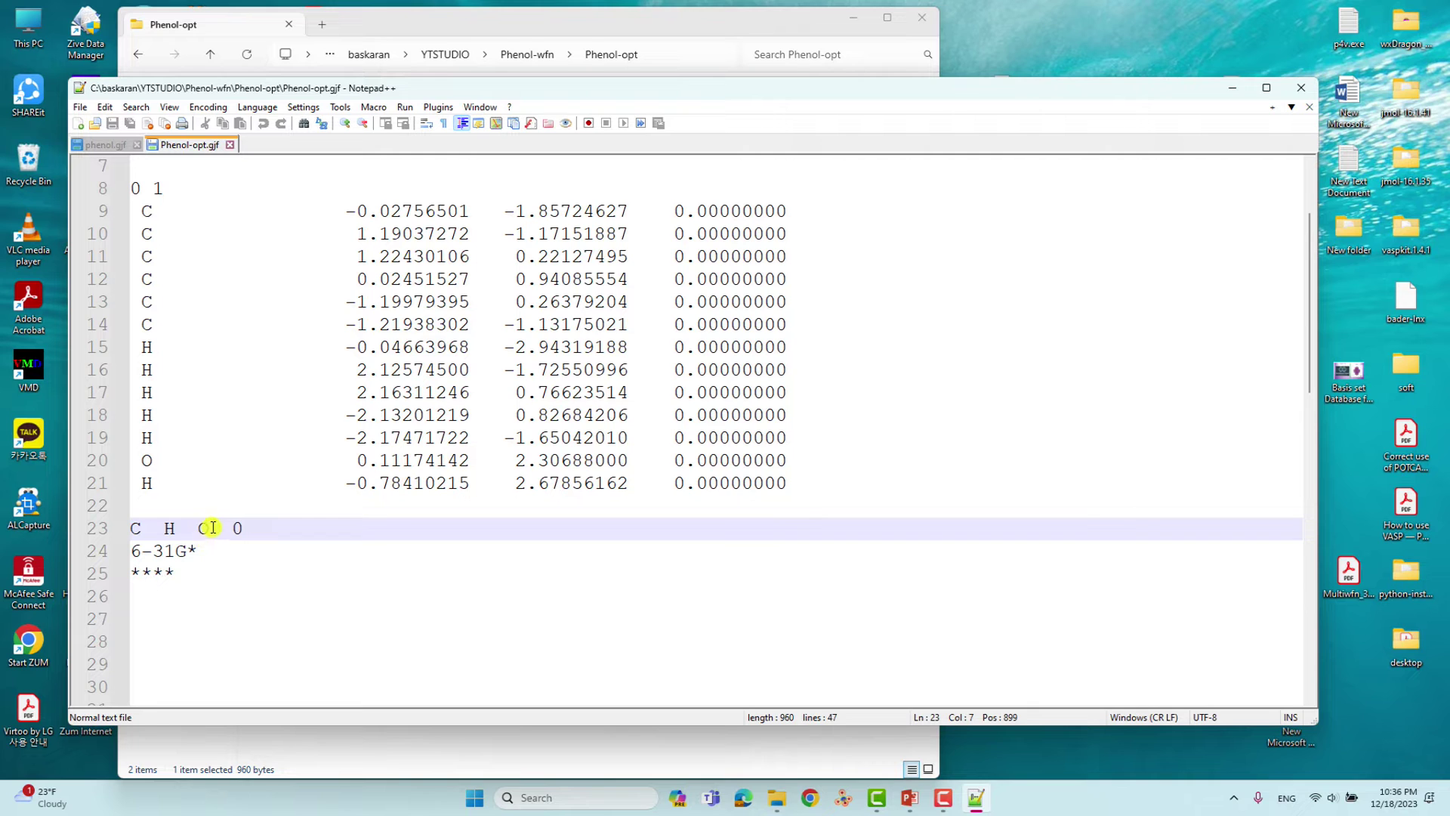
{"action": "double_click", "coordinate": [237, 529]}
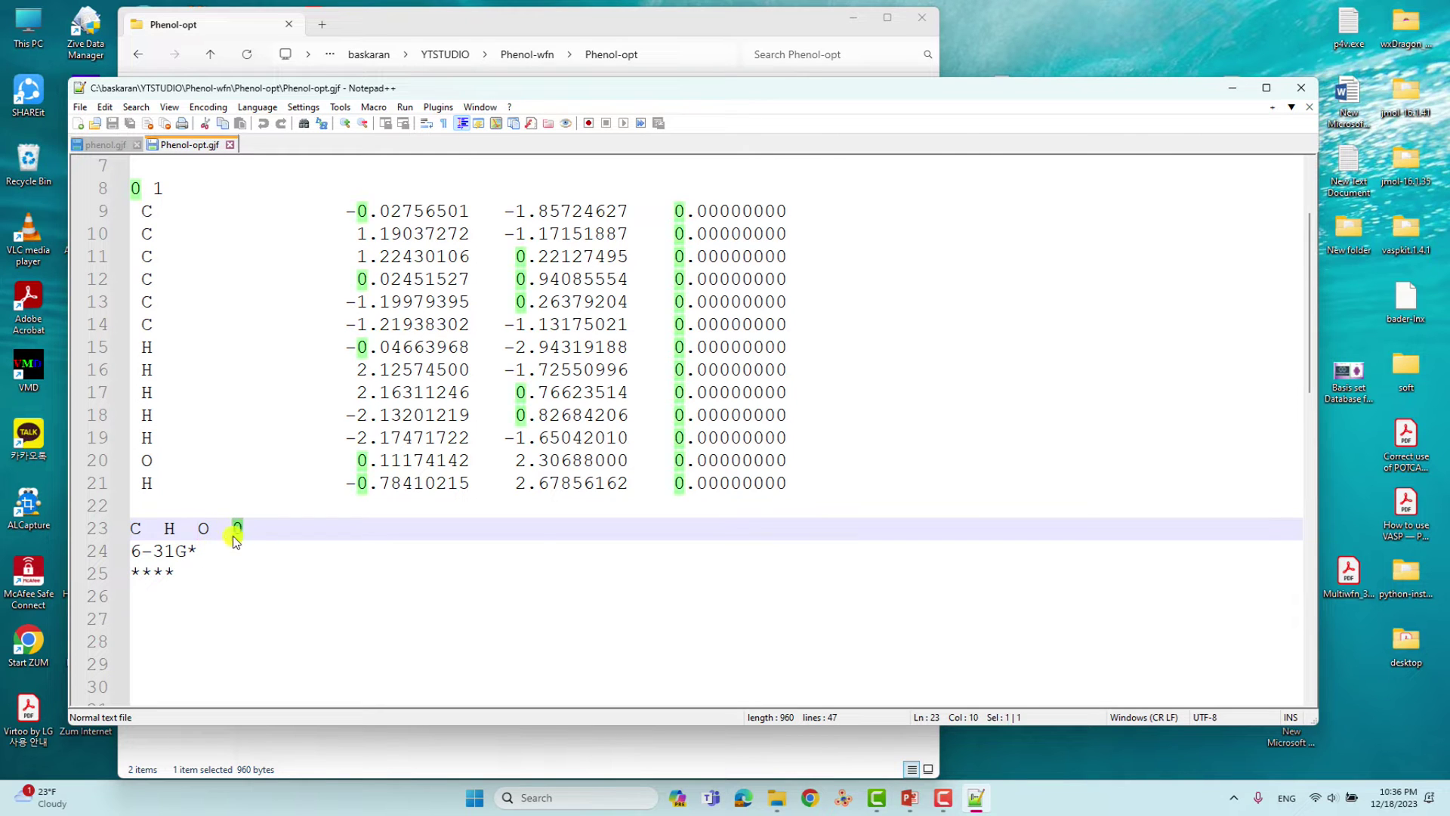
{"action": "left_click_drag", "start_coordinate": [197, 553], "coordinate": [133, 551]}
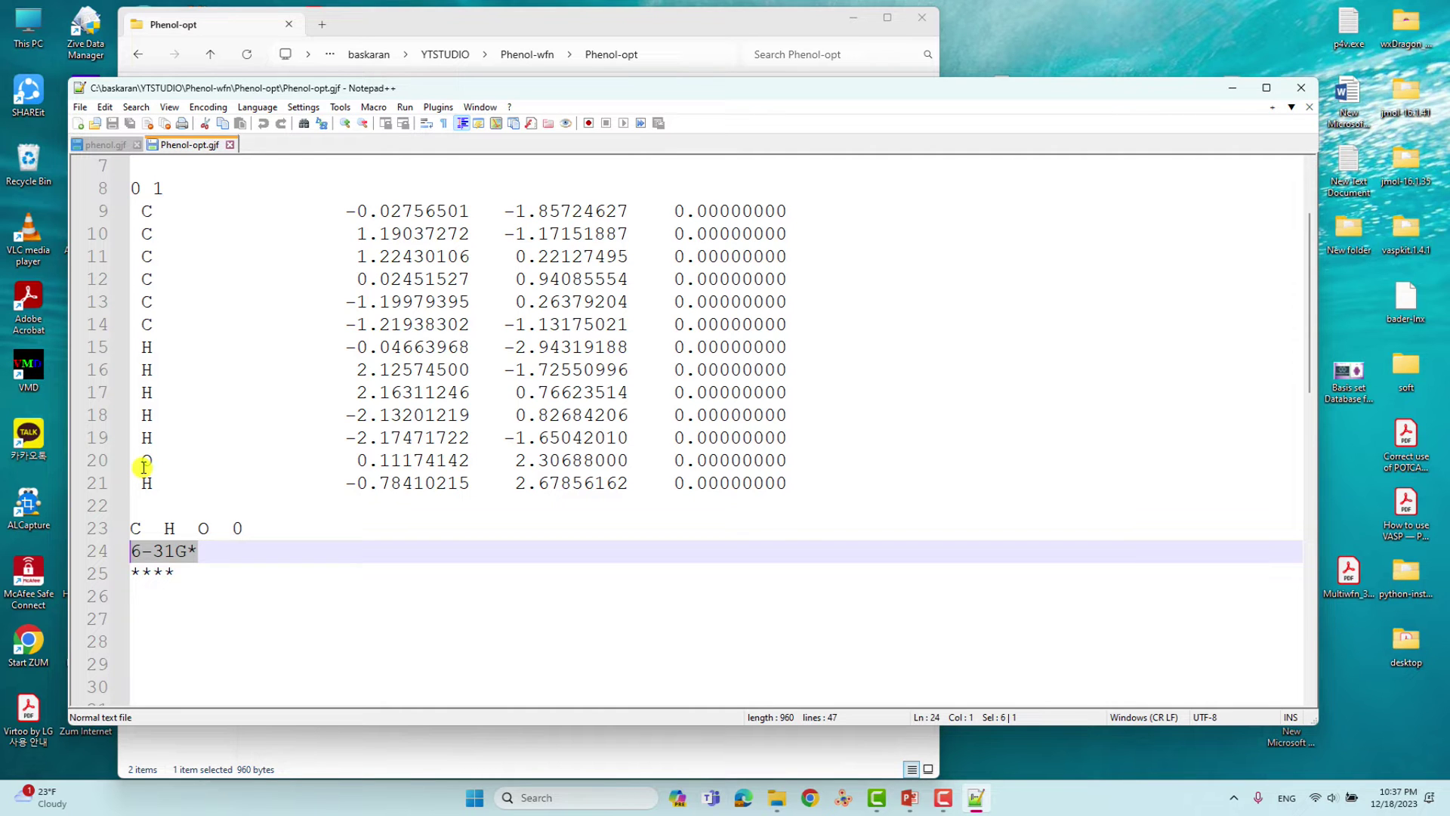
{"action": "left_click_drag", "start_coordinate": [179, 574], "coordinate": [114, 566]}
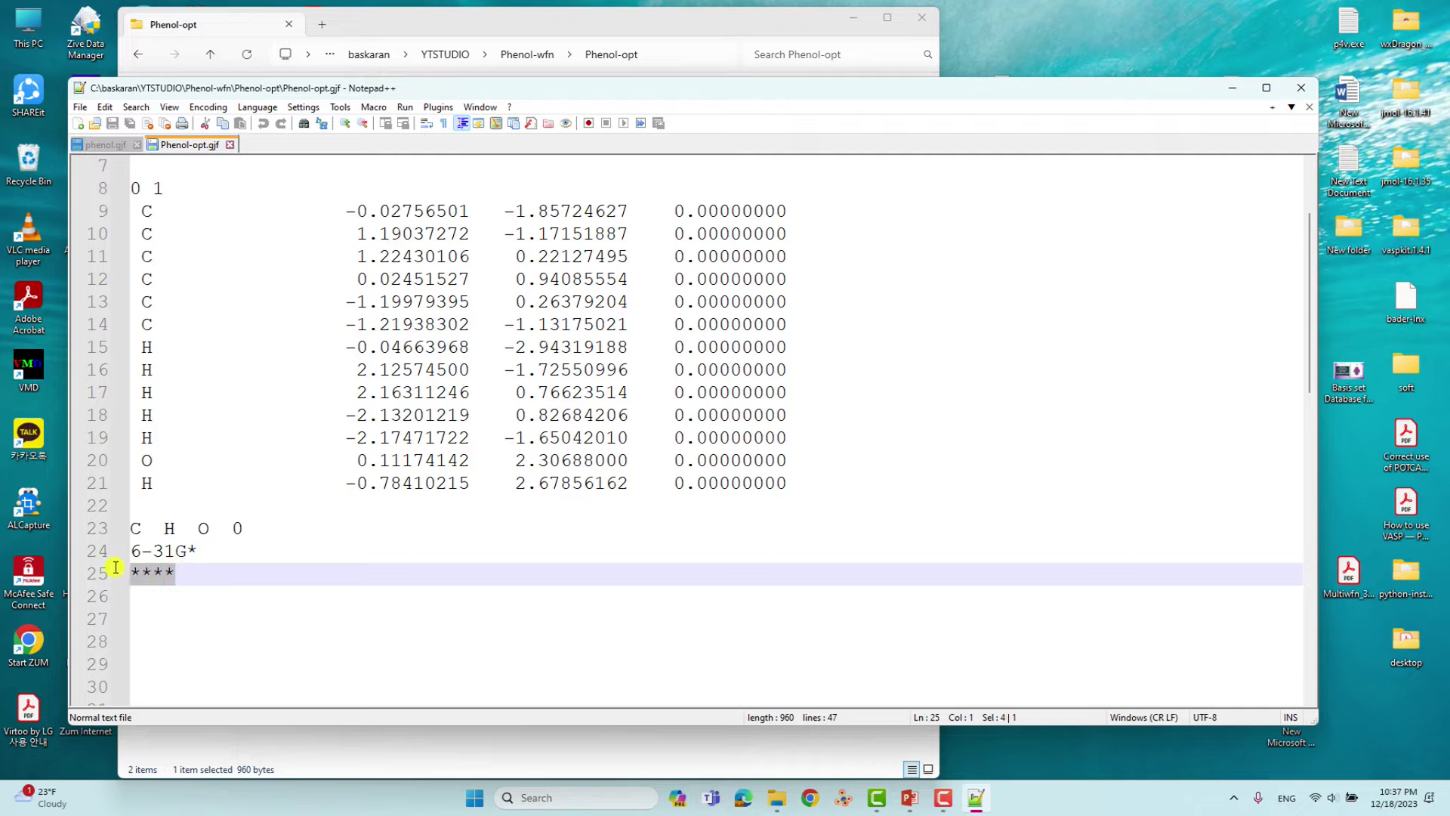
Add three blank lines after the **** line, save Phenol-opt.gjf and close Notepad++
{"action": "left_click", "coordinate": [197, 570]}
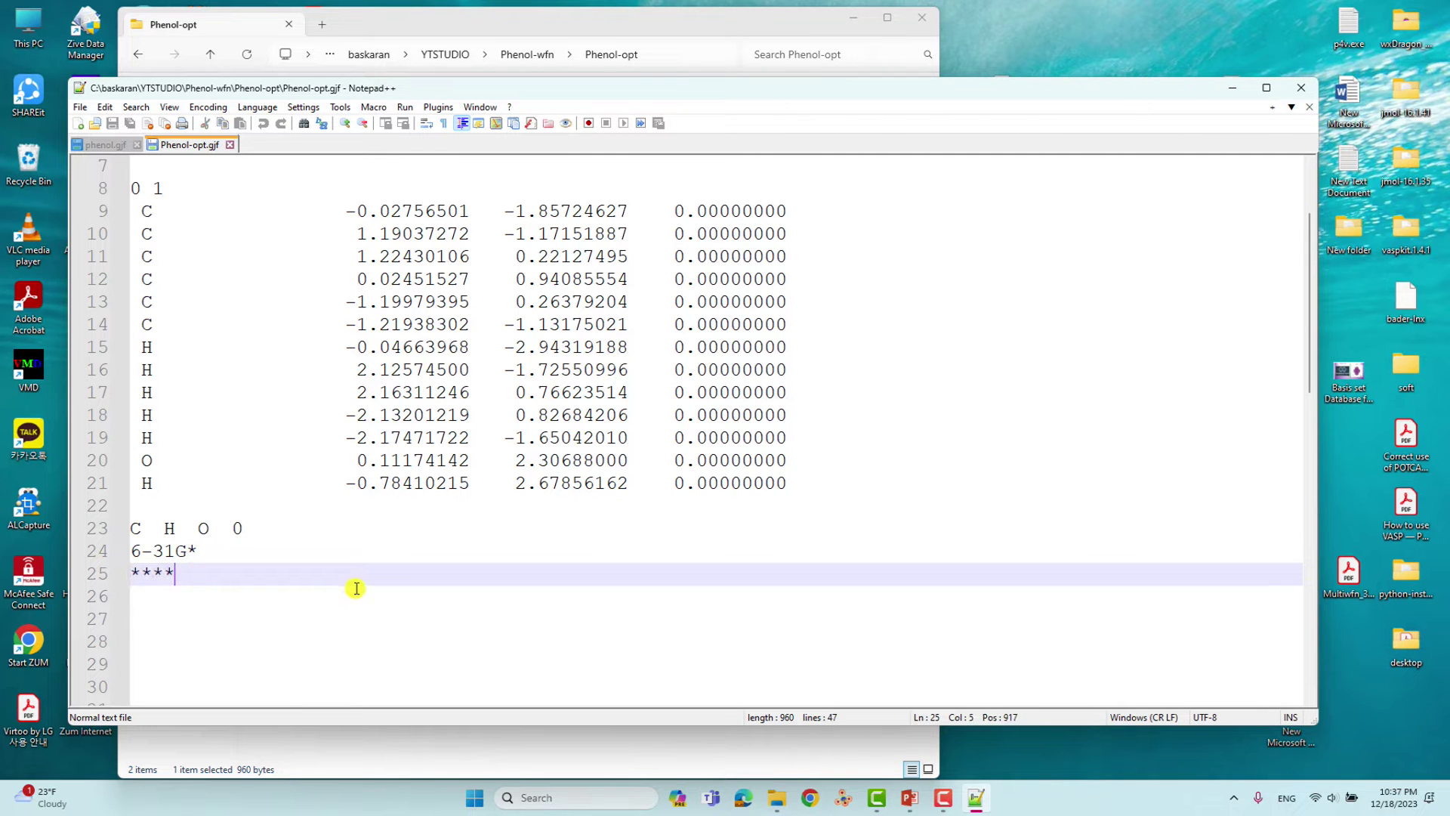
{"action": "key", "text": "Return"}
{"action": "key", "text": "Return"}
{"action": "key", "text": "Return"}
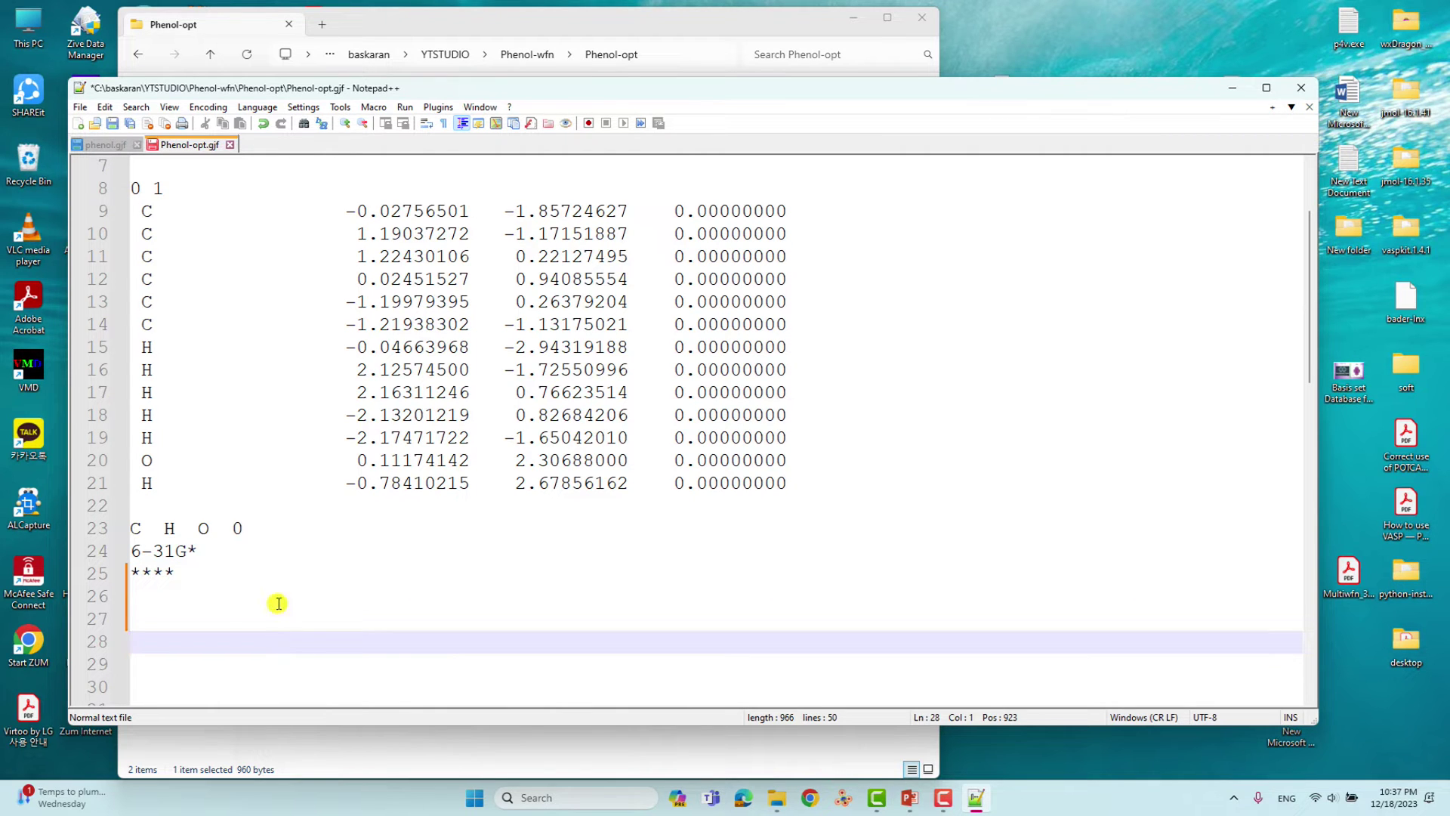
{"action": "left_click", "coordinate": [111, 124]}
{"action": "scroll", "coordinate": [264, 416], "scroll_direction": "up", "scroll_amount": 2}
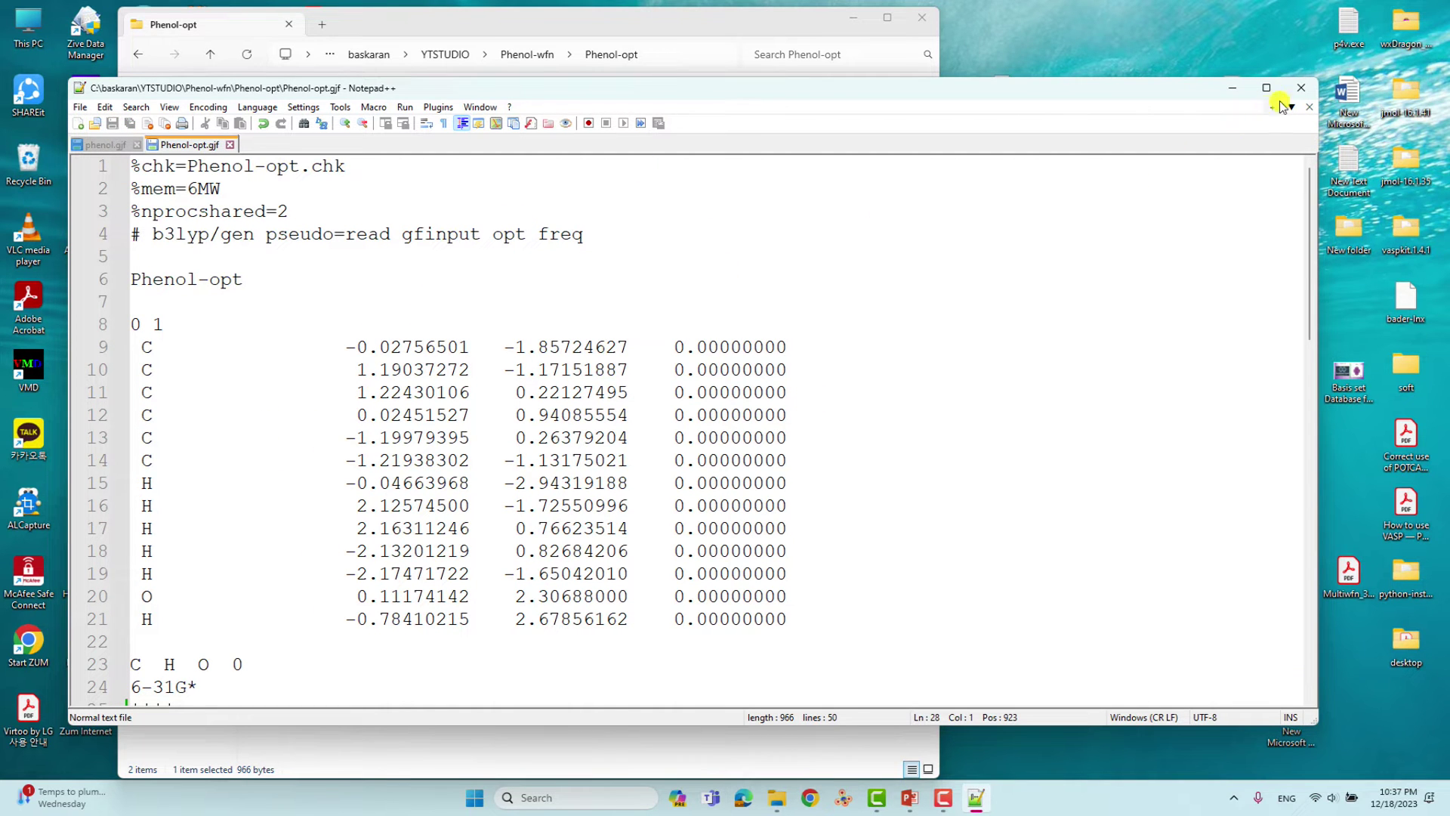
{"action": "left_click", "coordinate": [1300, 88]}
Launch GaussView by searching 'gauss' and dismiss the startup tips
{"action": "left_click", "coordinate": [689, 429]}
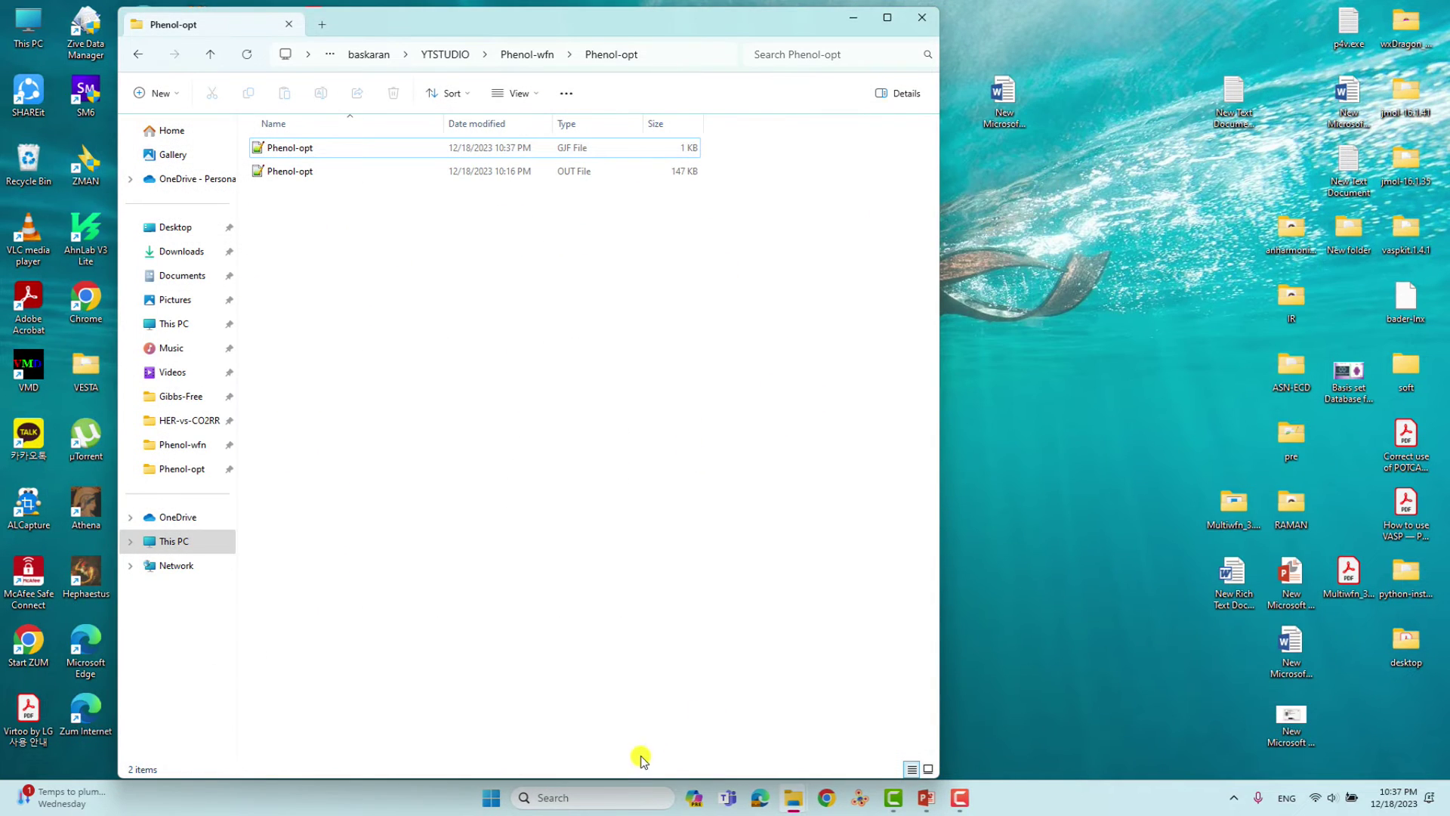
{"action": "left_click", "coordinate": [592, 799]}
{"action": "type", "text": "gauss"}
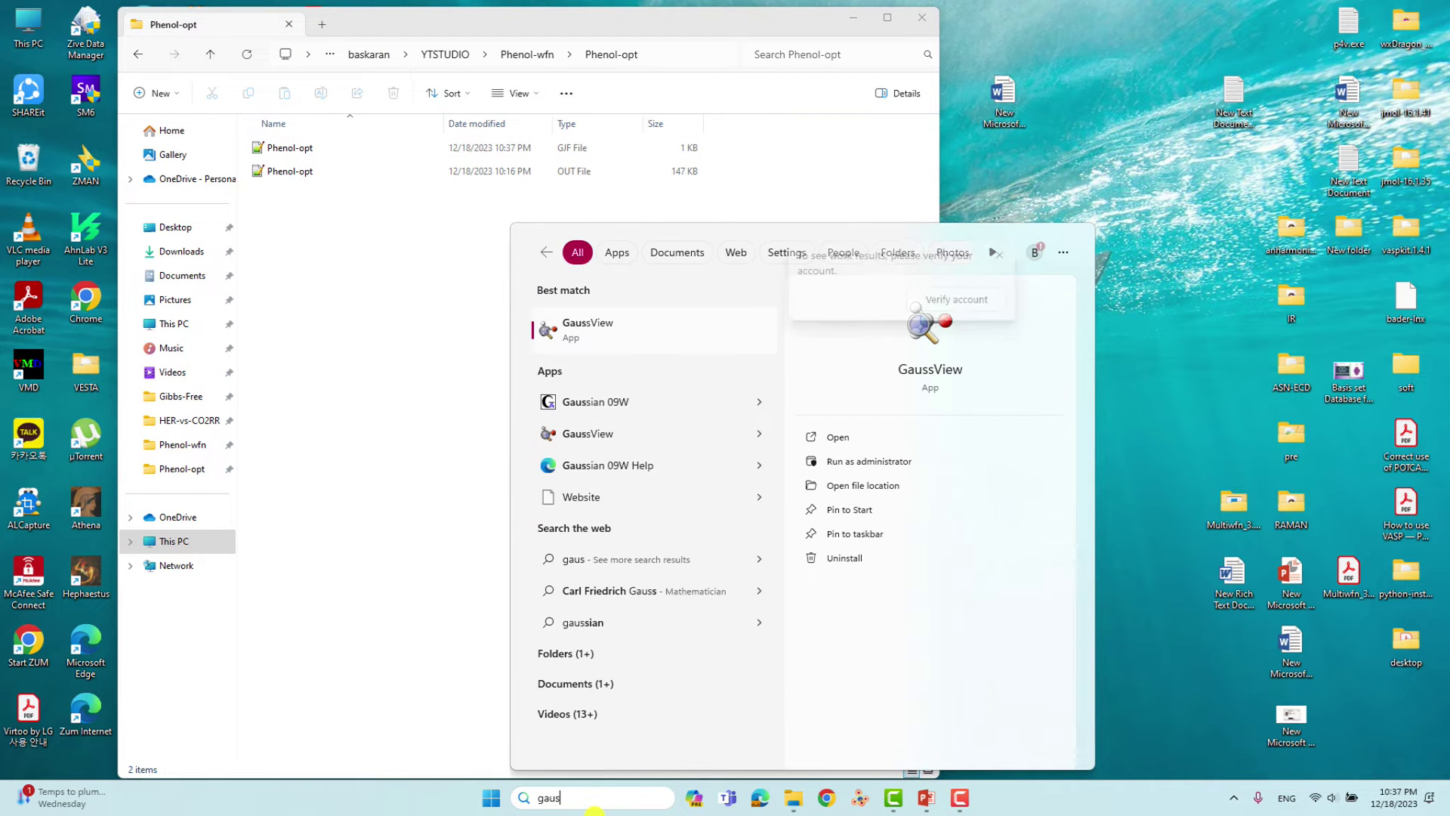
{"action": "key", "text": "Escape"}
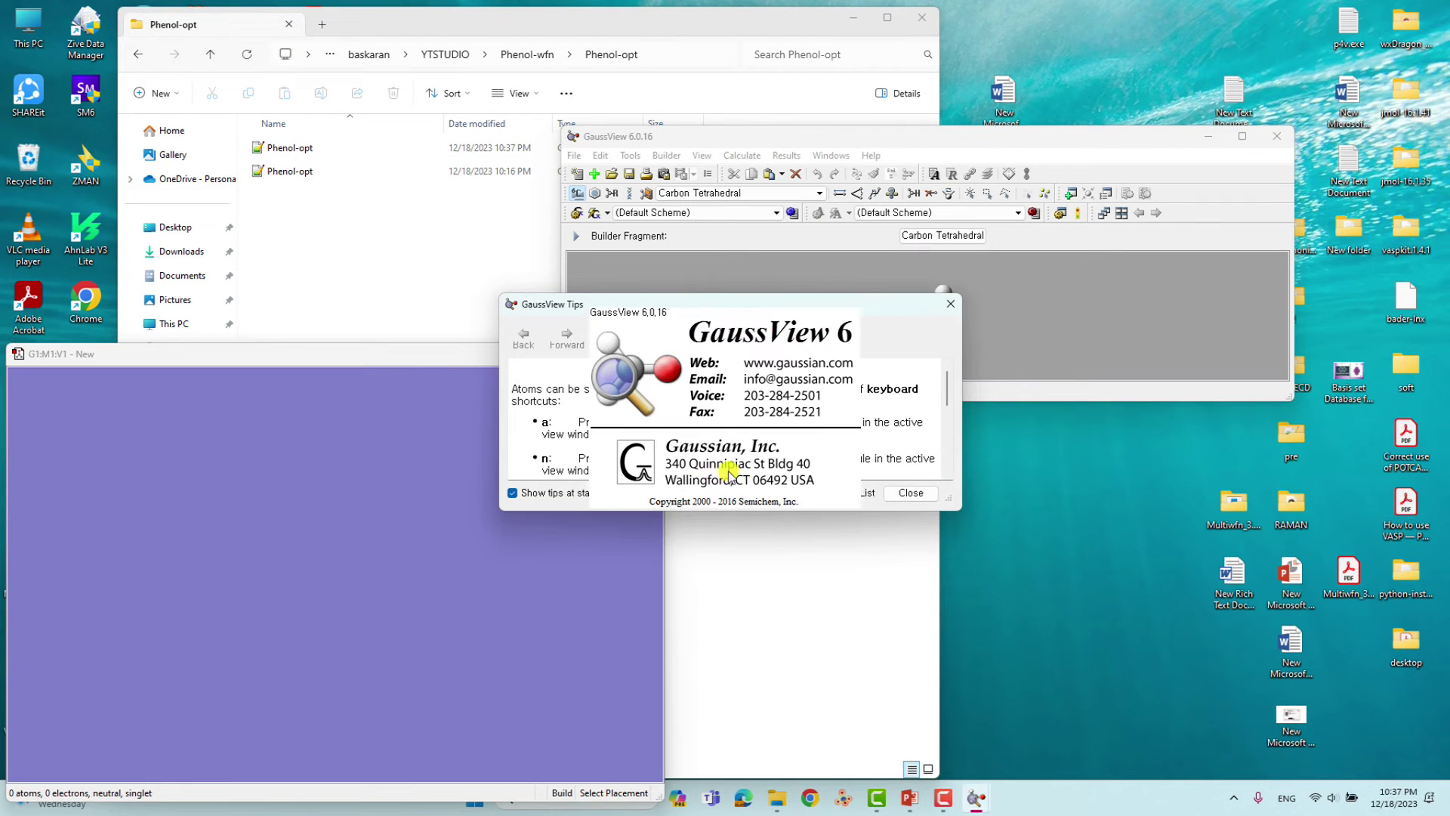
{"action": "left_click", "coordinate": [949, 304]}
Drag Phenol-opt.gjf into GaussView, inspect the phenol structure, then close its window
{"action": "left_click_drag", "start_coordinate": [298, 148], "coordinate": [999, 269]}
{"action": "left_click_drag", "start_coordinate": [460, 480], "coordinate": [439, 453]}
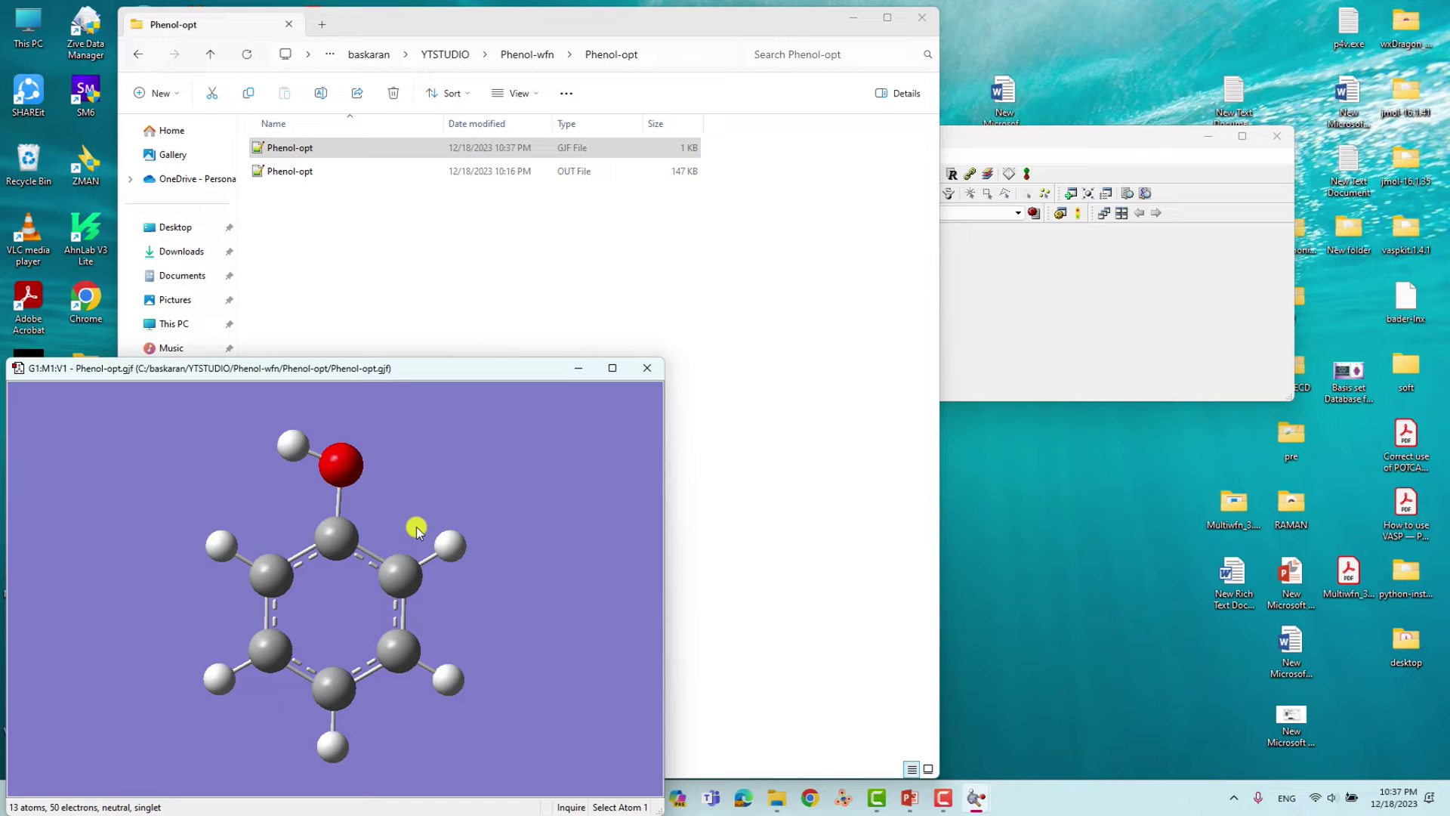
{"action": "left_click", "coordinate": [645, 367]}
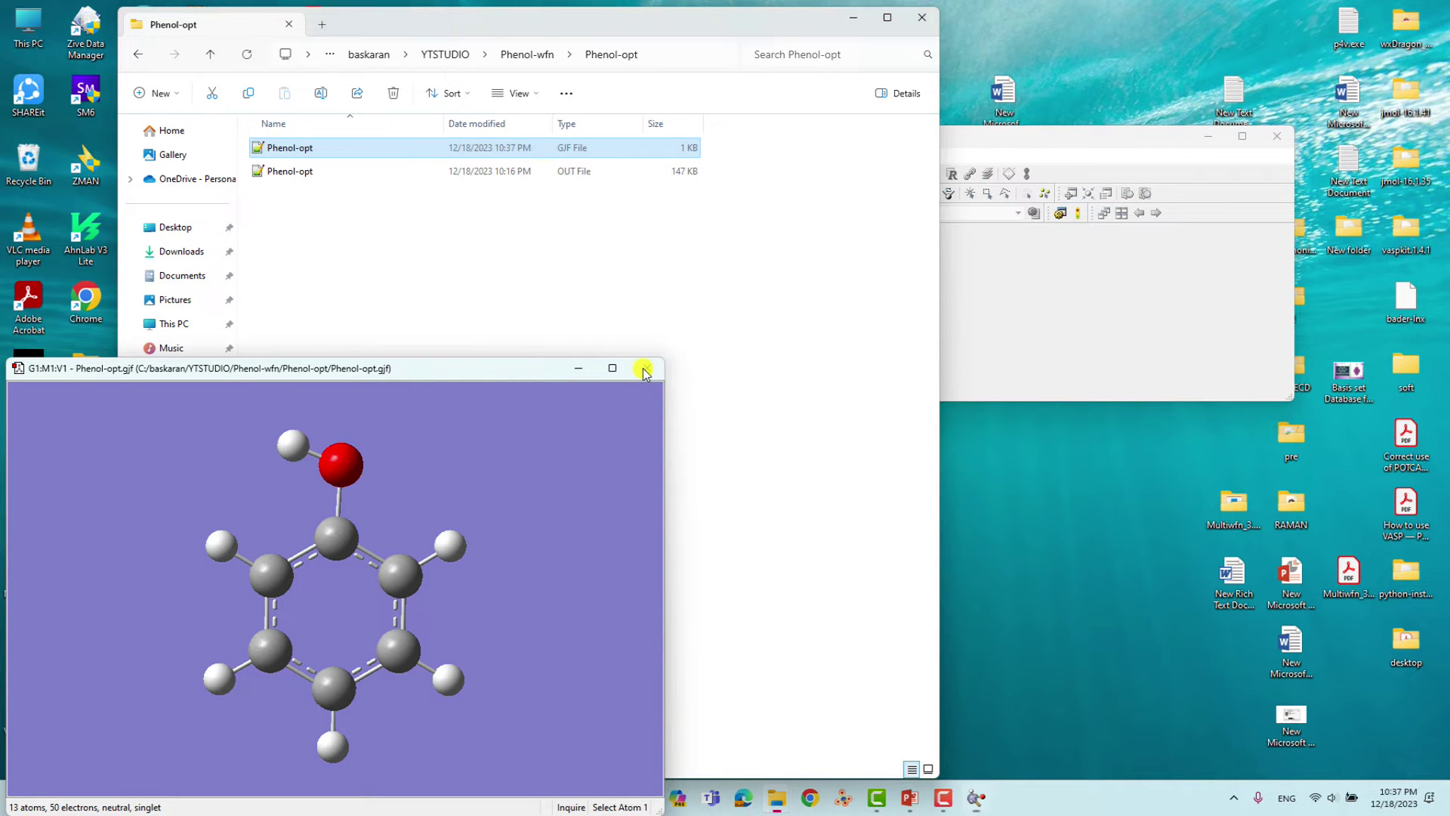
Load Phenol-opt.out into GaussView by dragging it from Explorer
{"action": "left_click", "coordinate": [308, 173]}
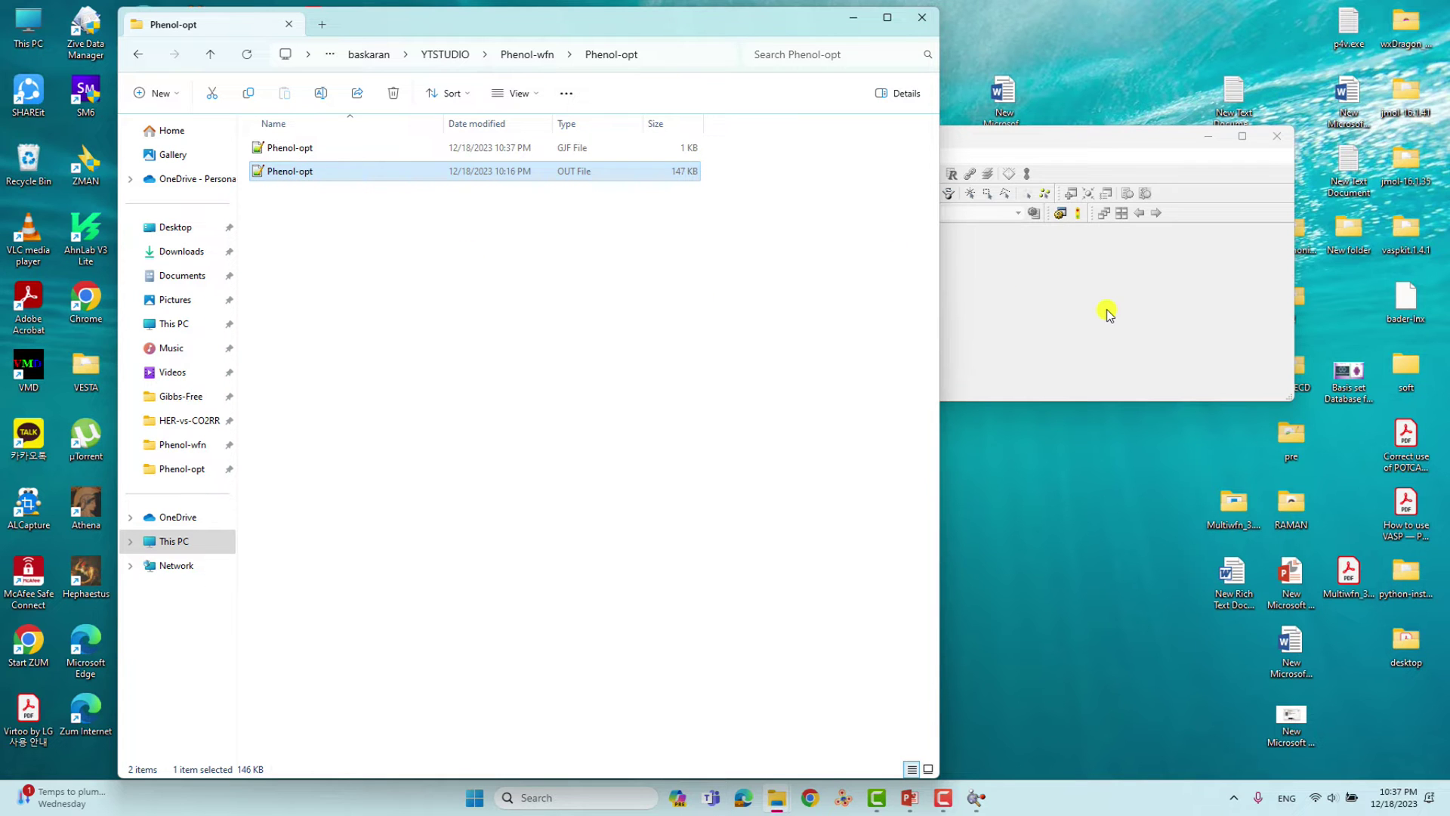
{"action": "left_click_drag", "start_coordinate": [293, 170], "coordinate": [868, 274]}
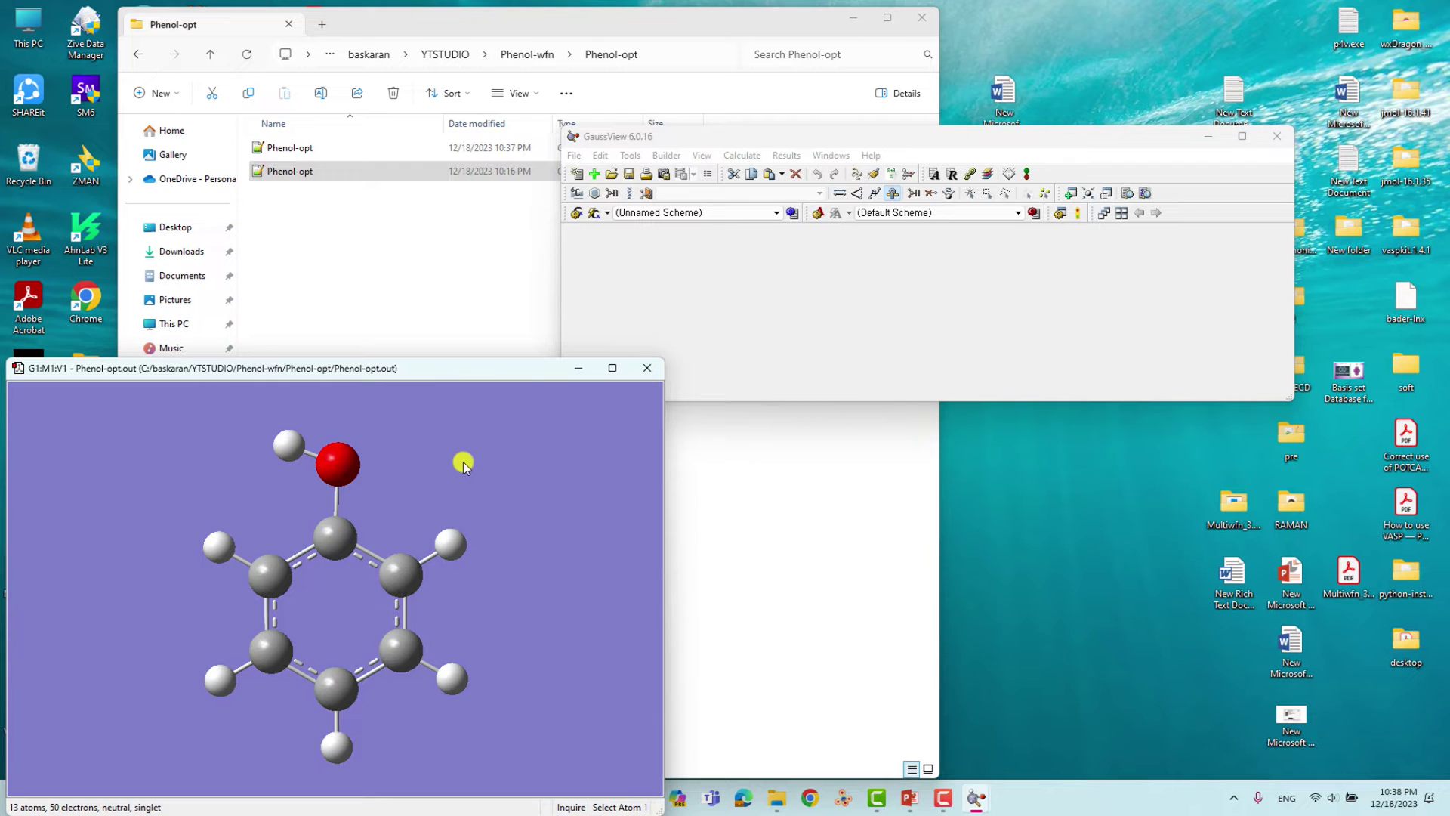
{"action": "left_click_drag", "start_coordinate": [462, 484], "coordinate": [463, 469]}
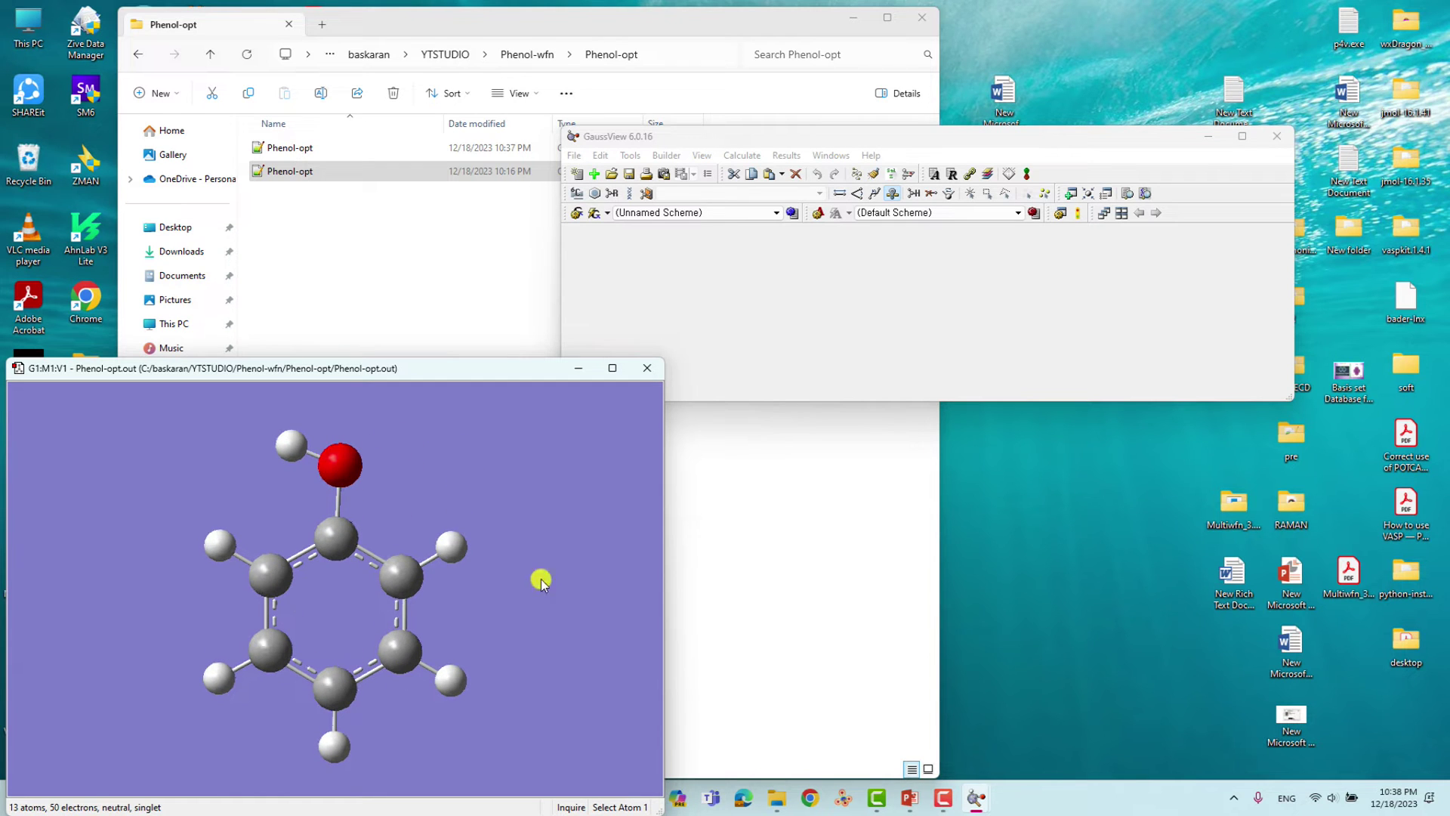
Review the Results summary: RB3LYP, energy -307.458965 Hartree, zero imaginary frequencies
{"action": "left_click", "coordinate": [786, 156]}
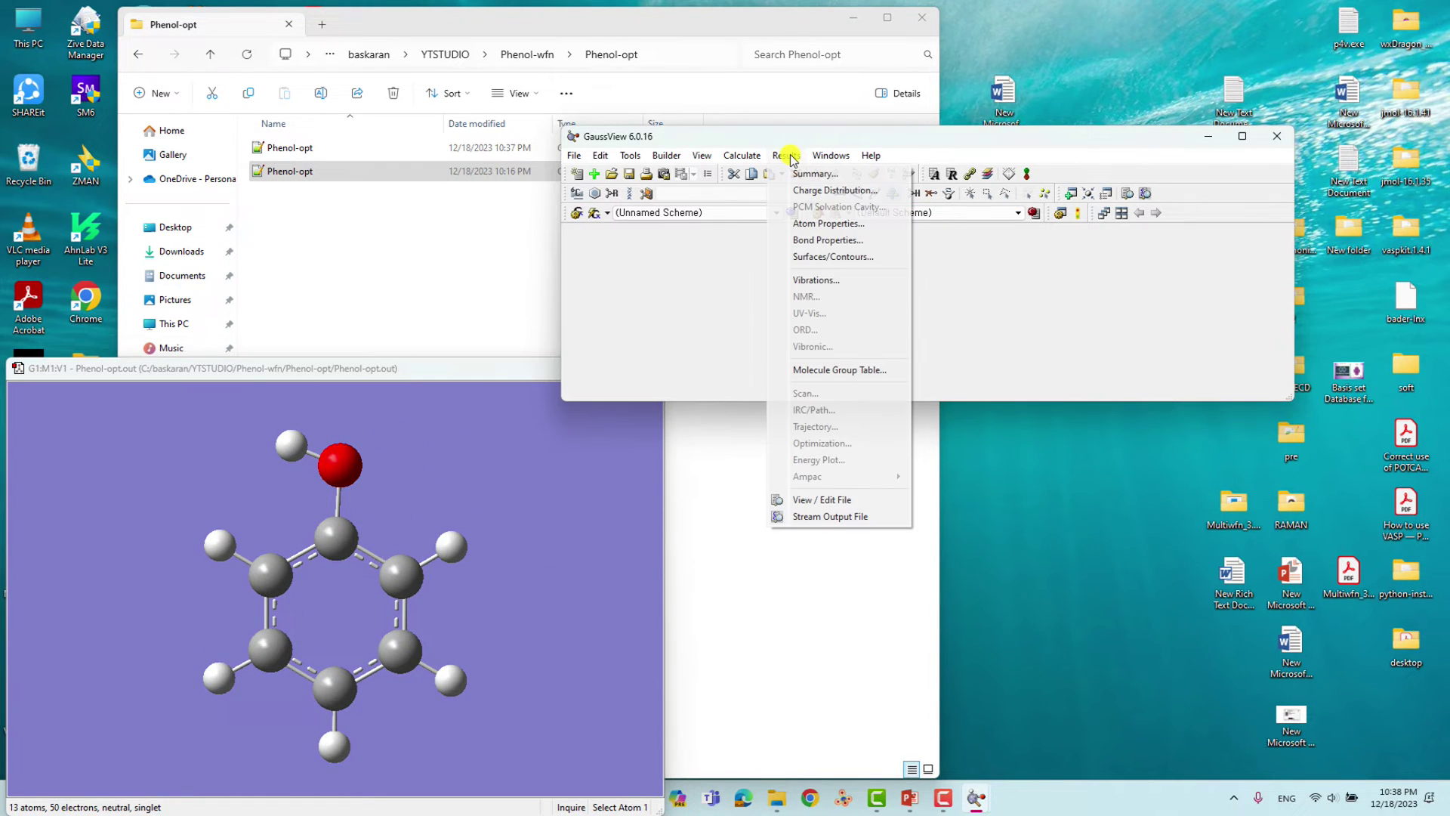
{"action": "left_click", "coordinate": [807, 175]}
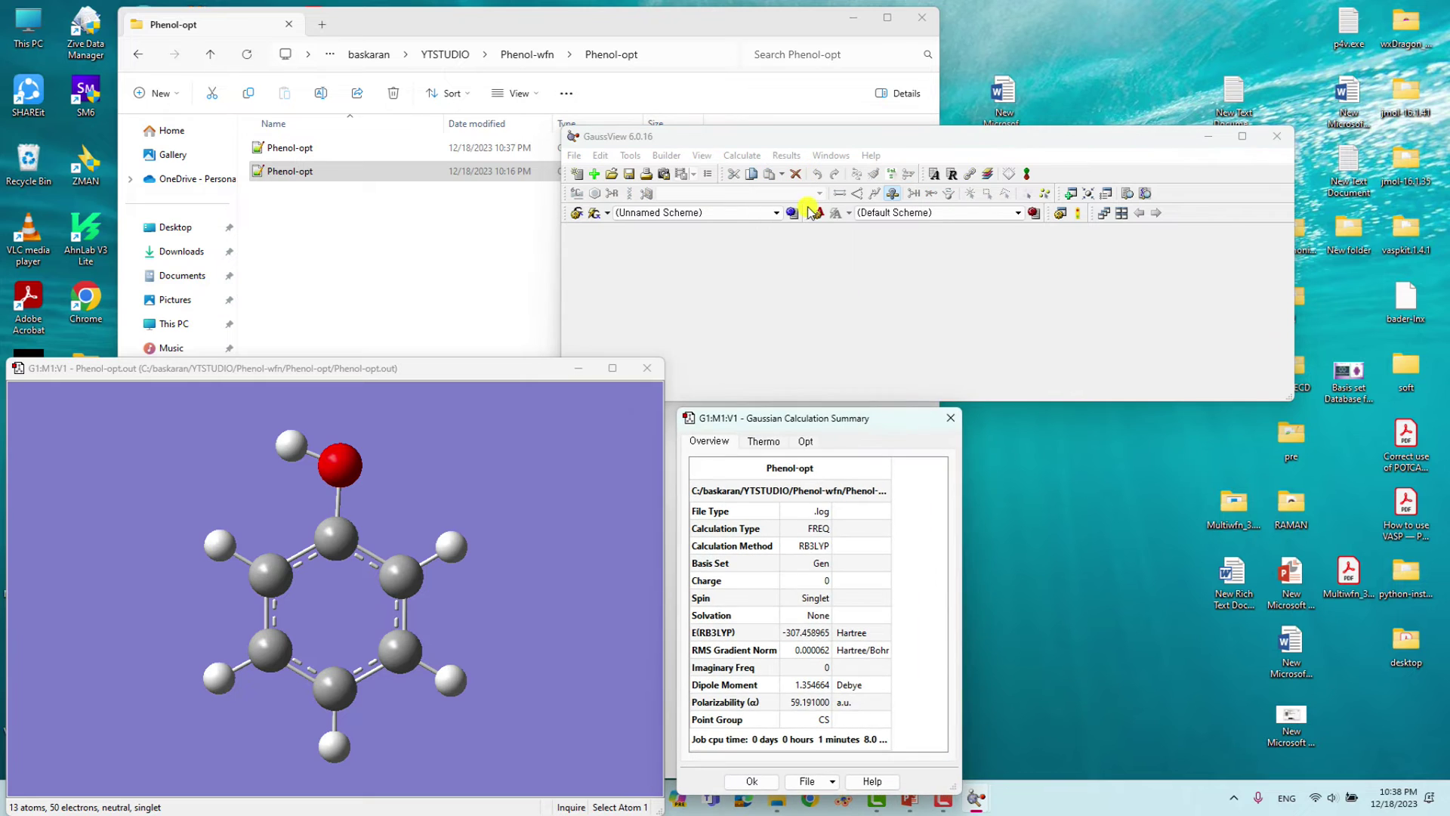
{"action": "left_click_drag", "start_coordinate": [814, 330], "coordinate": [818, 294]}
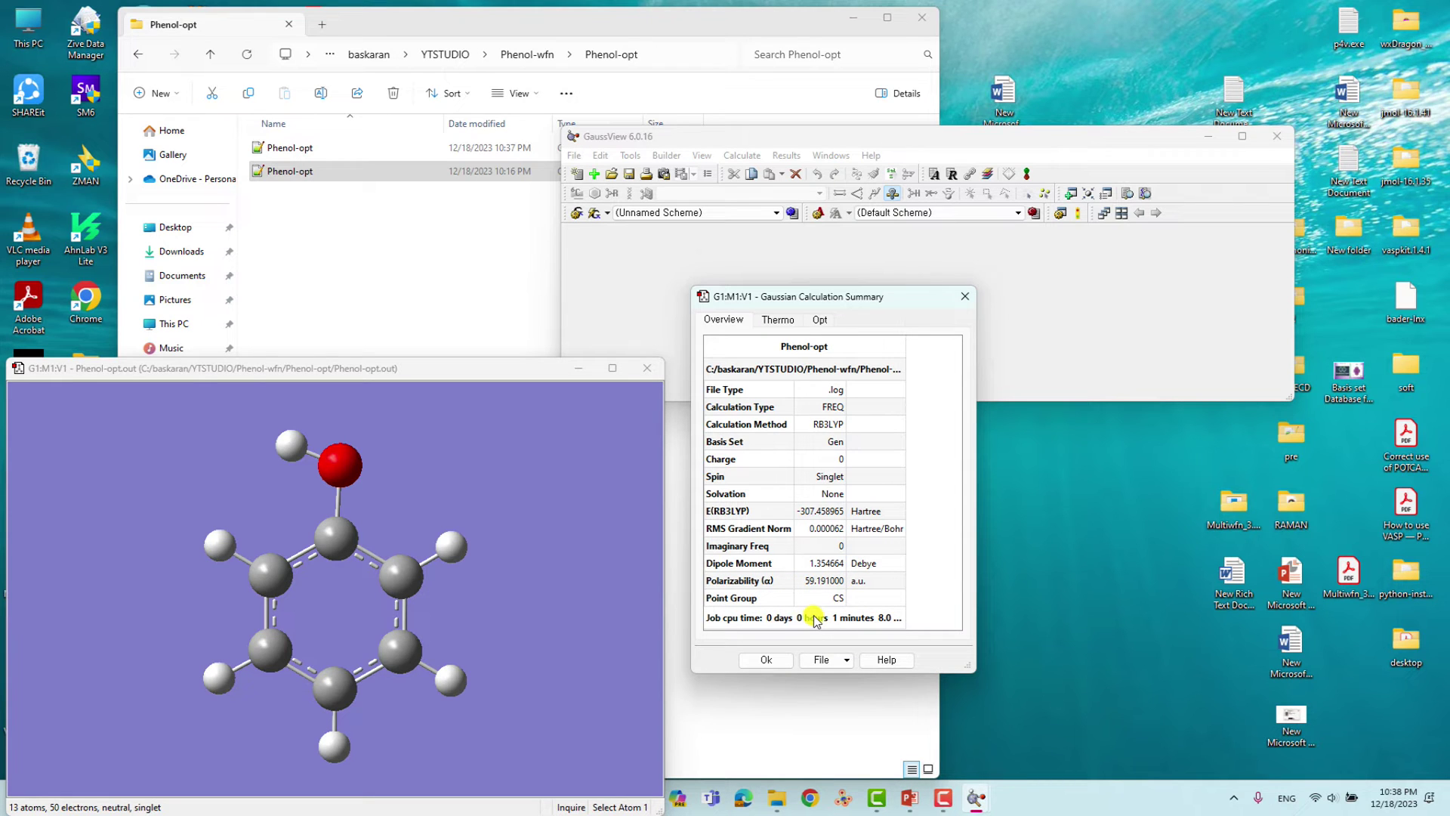
{"action": "left_click", "coordinate": [766, 660]}
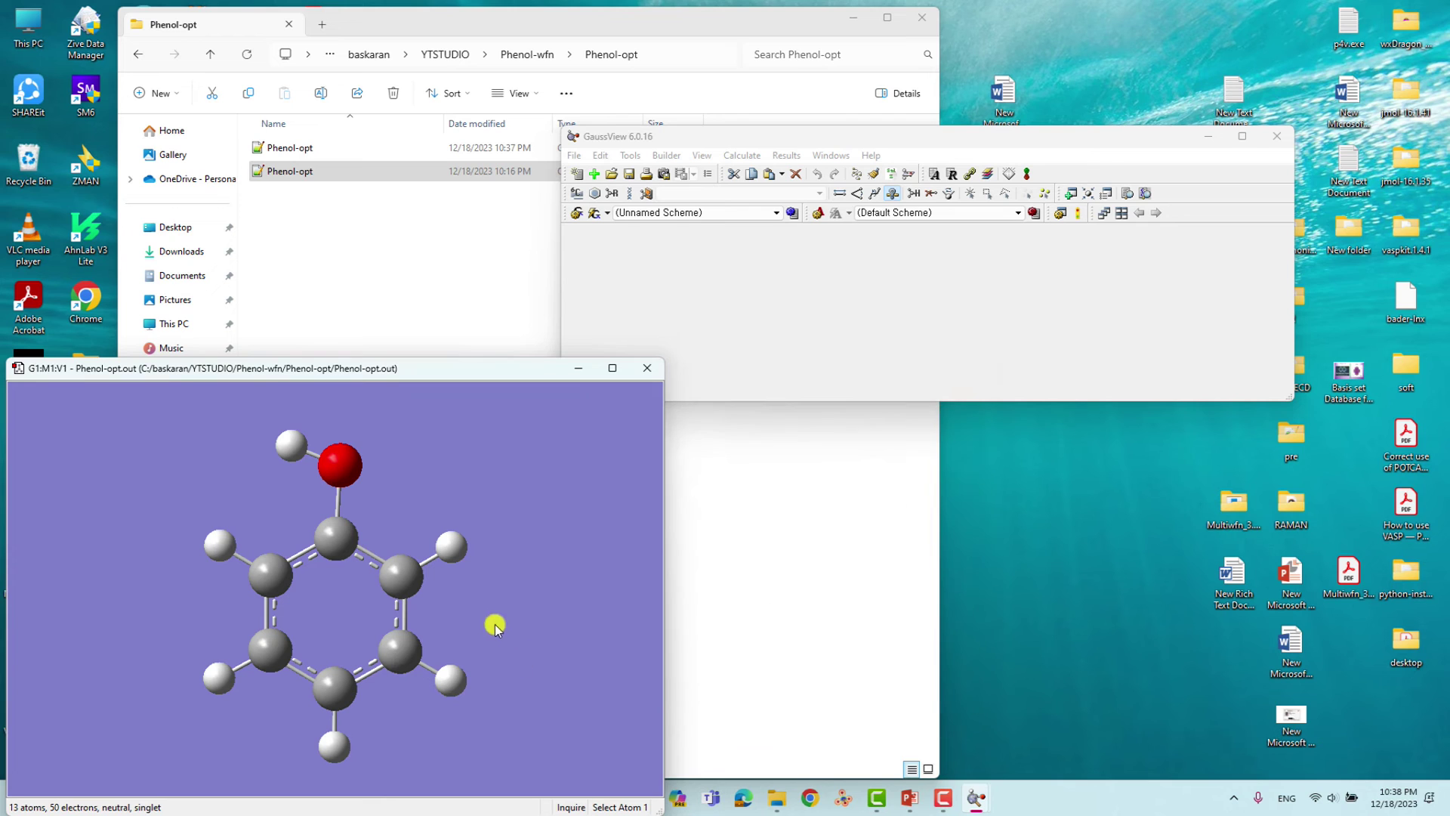
{"action": "left_click", "coordinate": [889, 194]}
{"action": "left_click", "coordinate": [789, 158]}
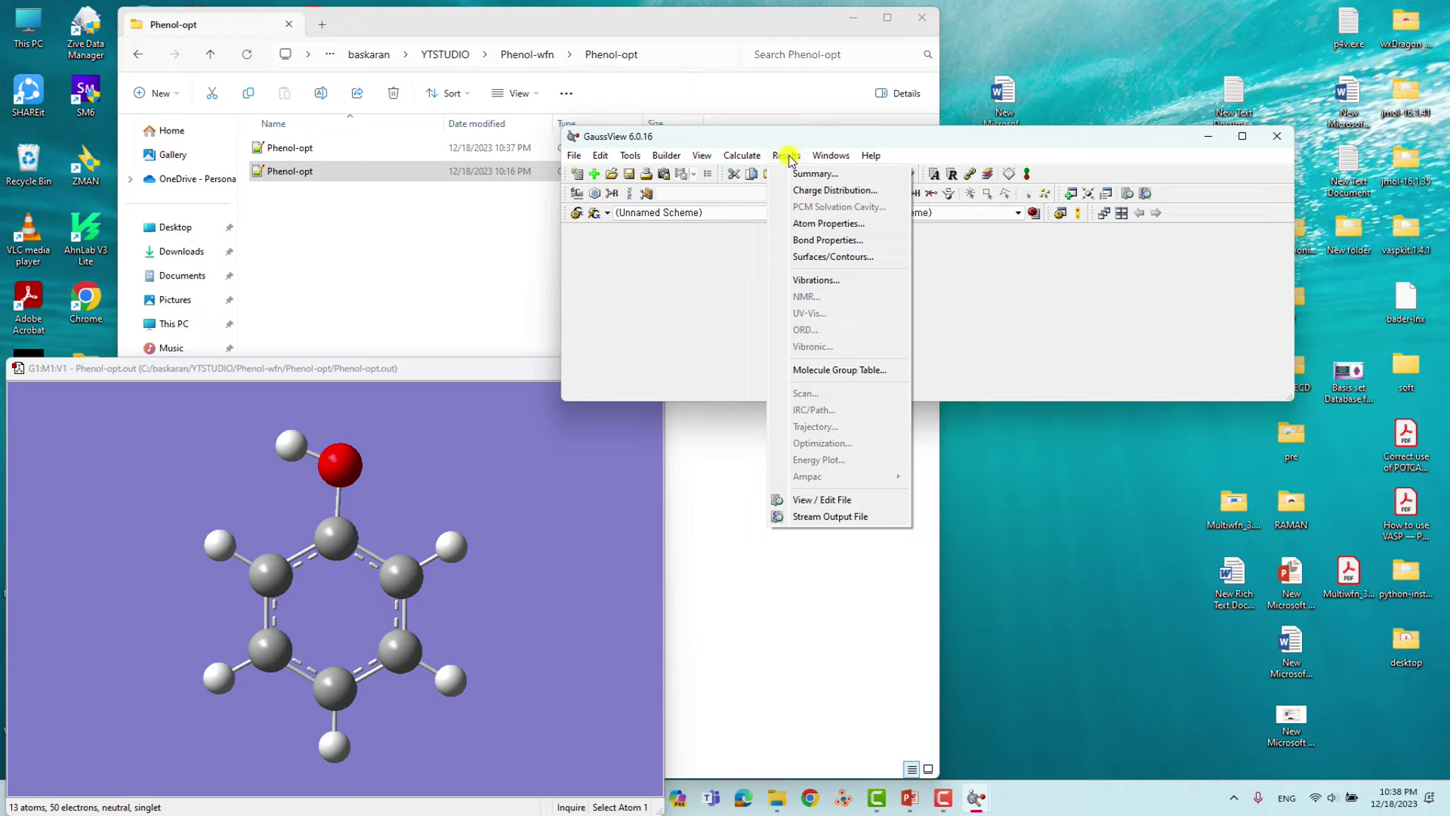
{"action": "left_click", "coordinate": [825, 281]}
{"action": "left_click_drag", "start_coordinate": [570, 257], "coordinate": [889, 255]}
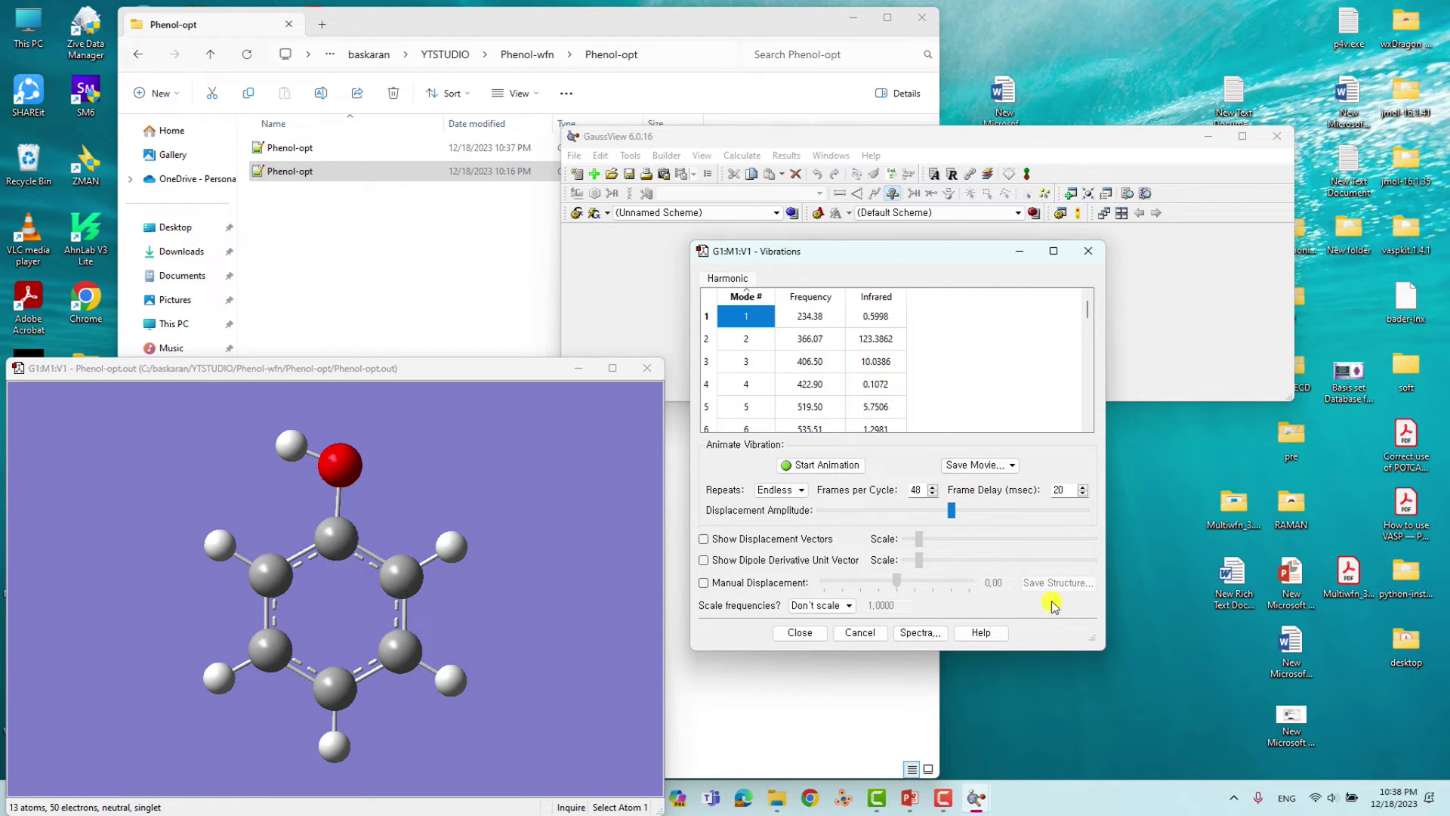
{"action": "left_click", "coordinate": [821, 465]}
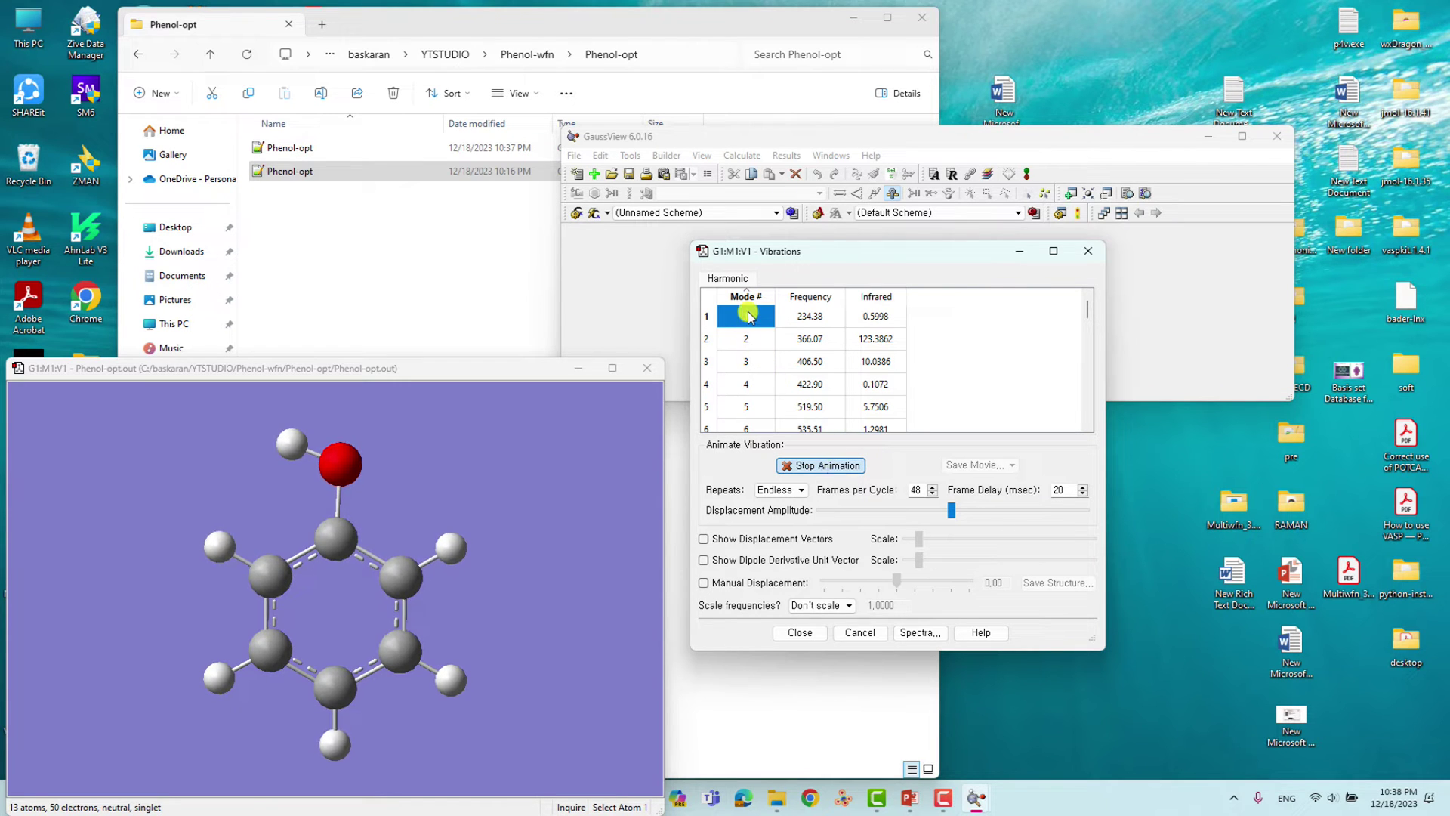
{"action": "left_click", "coordinate": [373, 545]}
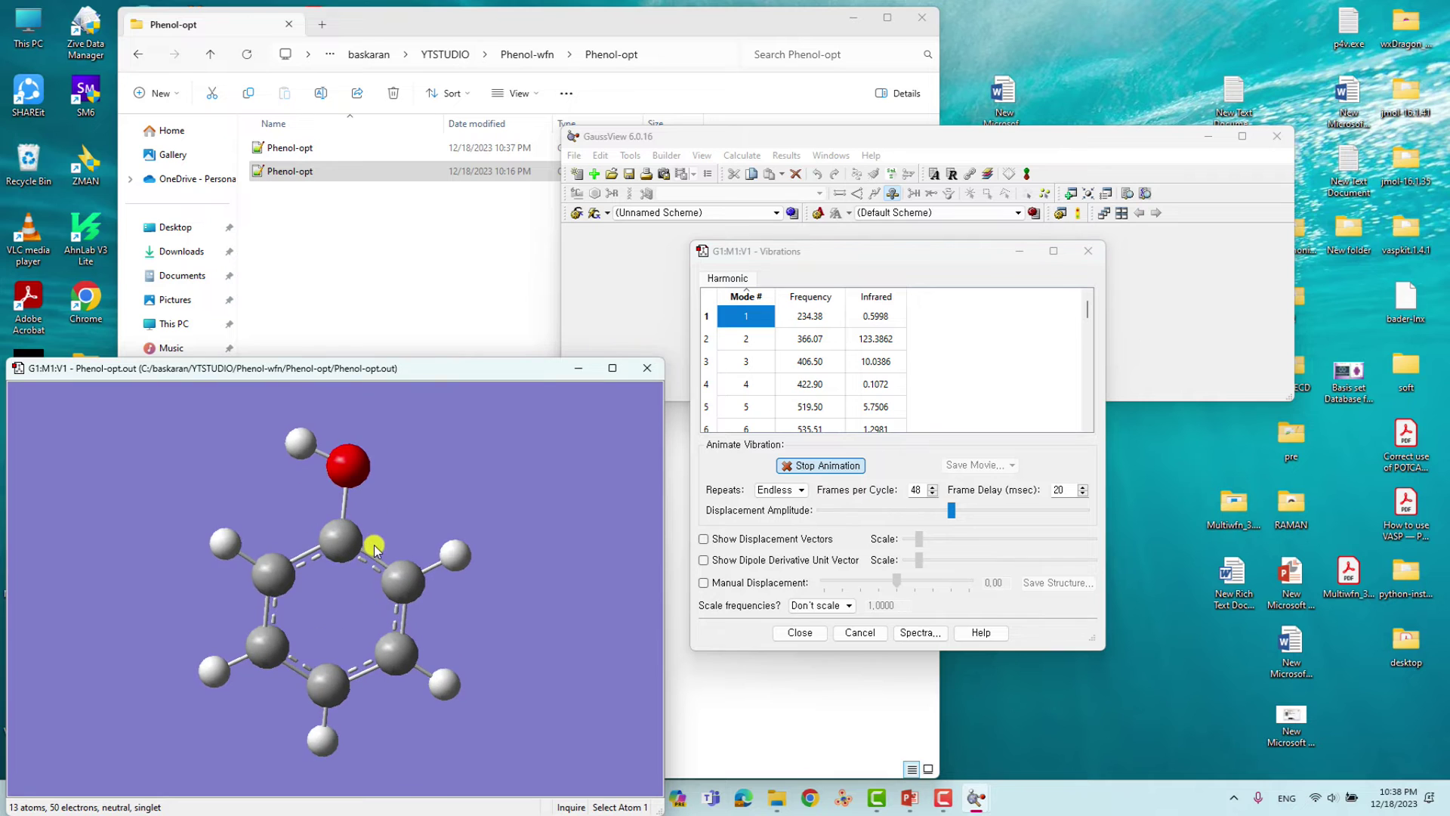
{"action": "left_click", "coordinate": [744, 338]}
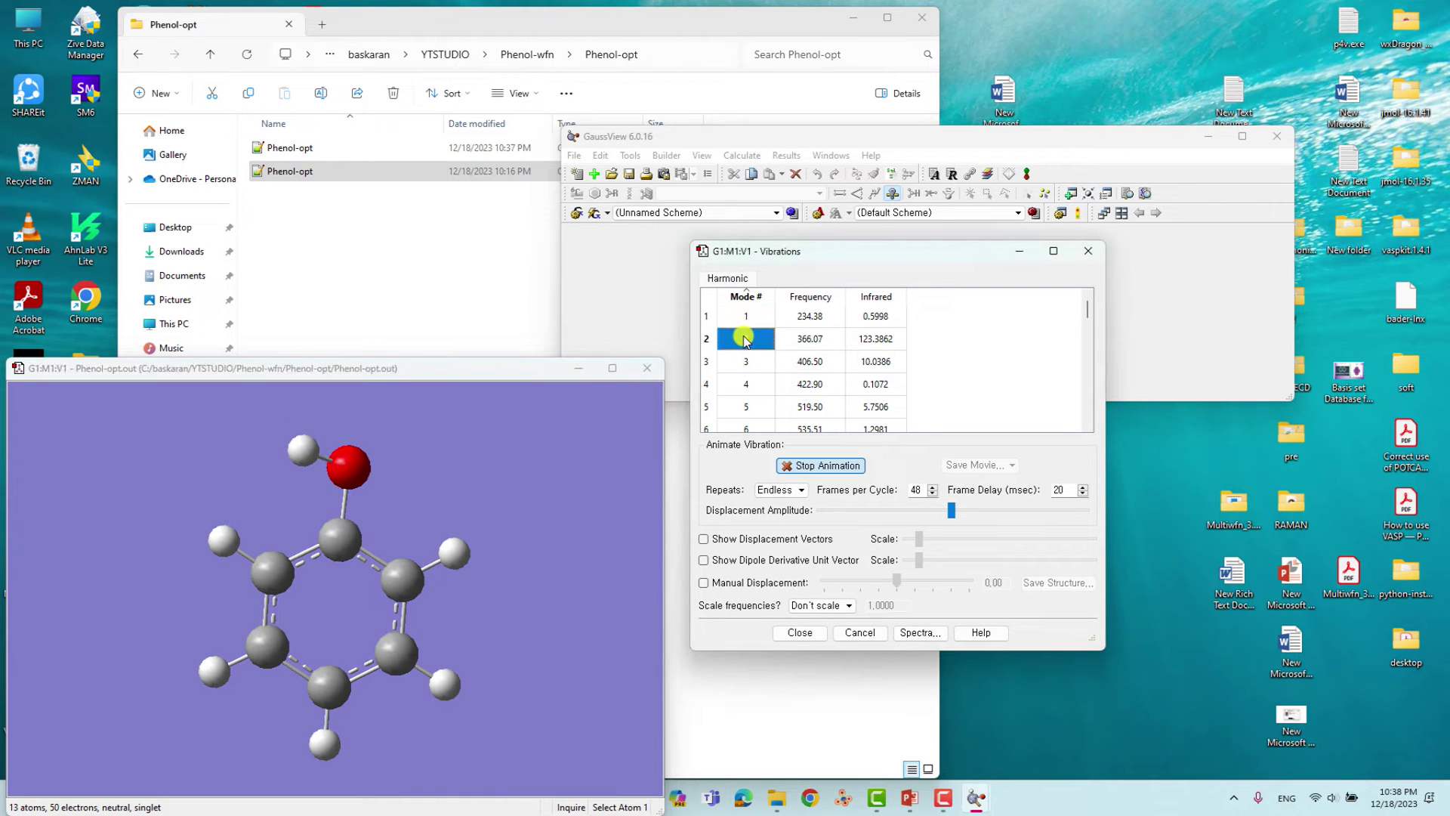
{"action": "left_click", "coordinate": [746, 361]}
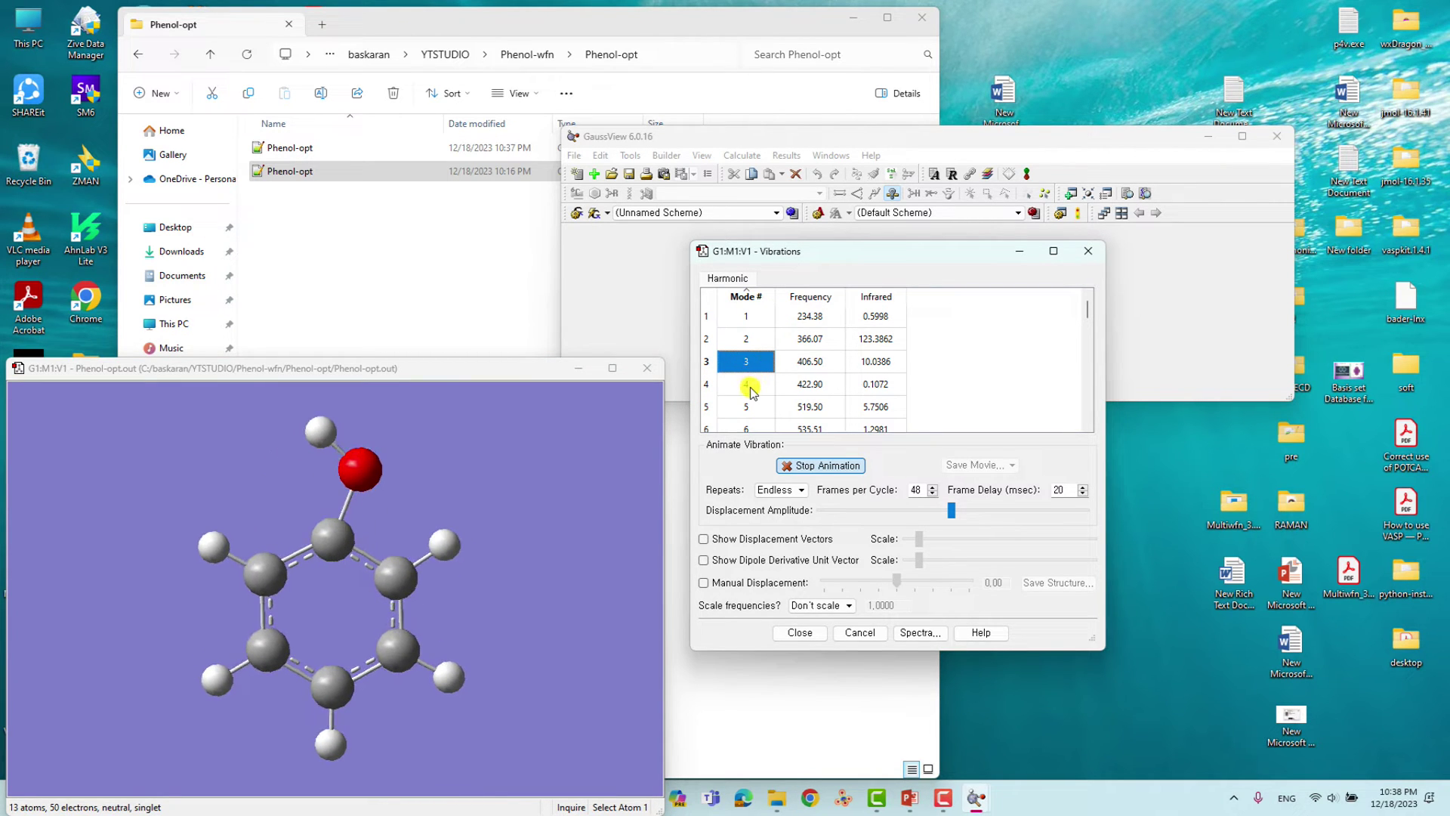
{"action": "left_click", "coordinate": [750, 385]}
{"action": "left_click", "coordinate": [748, 407]}
{"action": "left_click", "coordinate": [752, 427]}
{"action": "scroll", "coordinate": [752, 427], "scroll_direction": "down", "scroll_amount": 9}
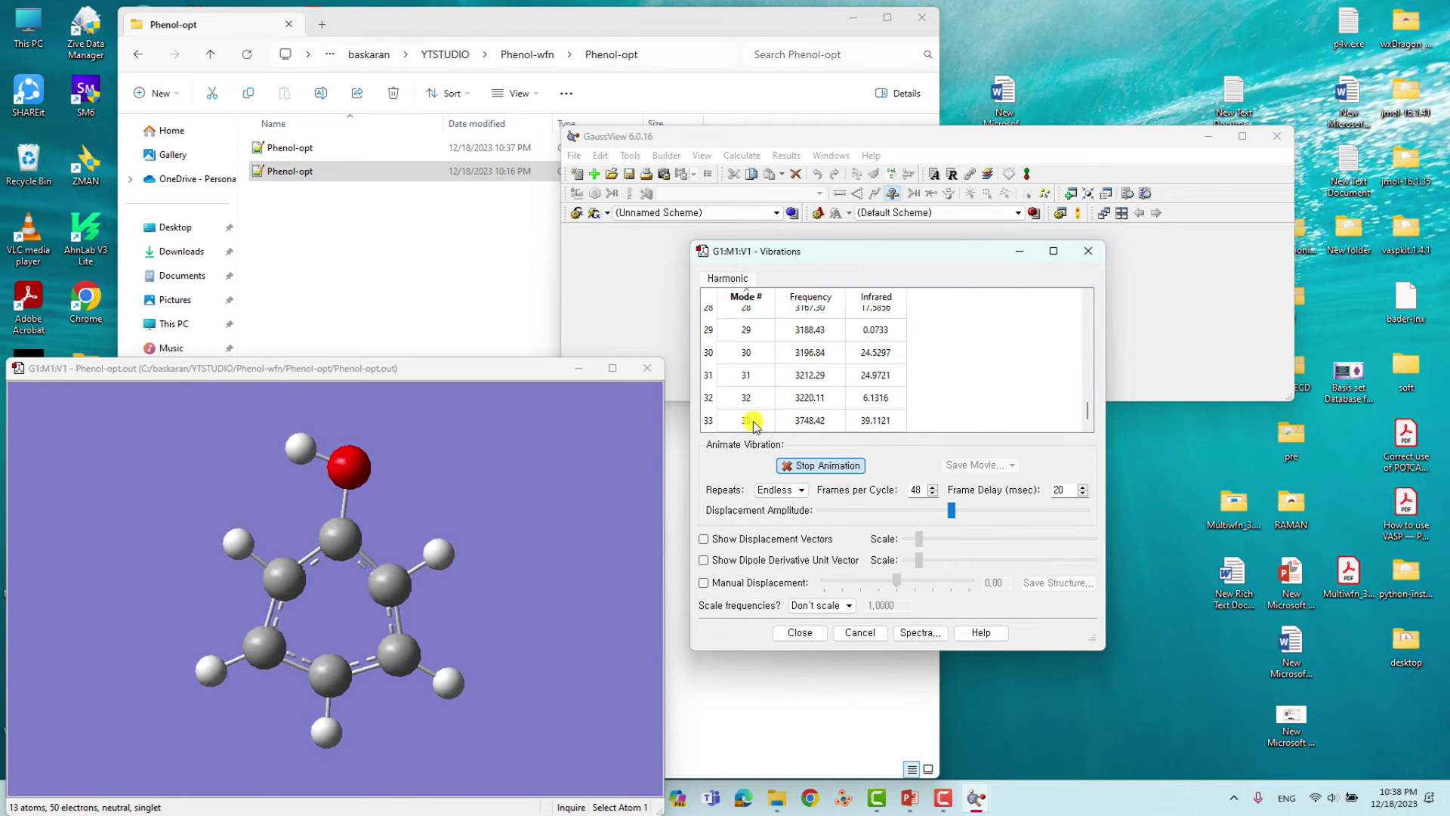
{"action": "left_click", "coordinate": [751, 420]}
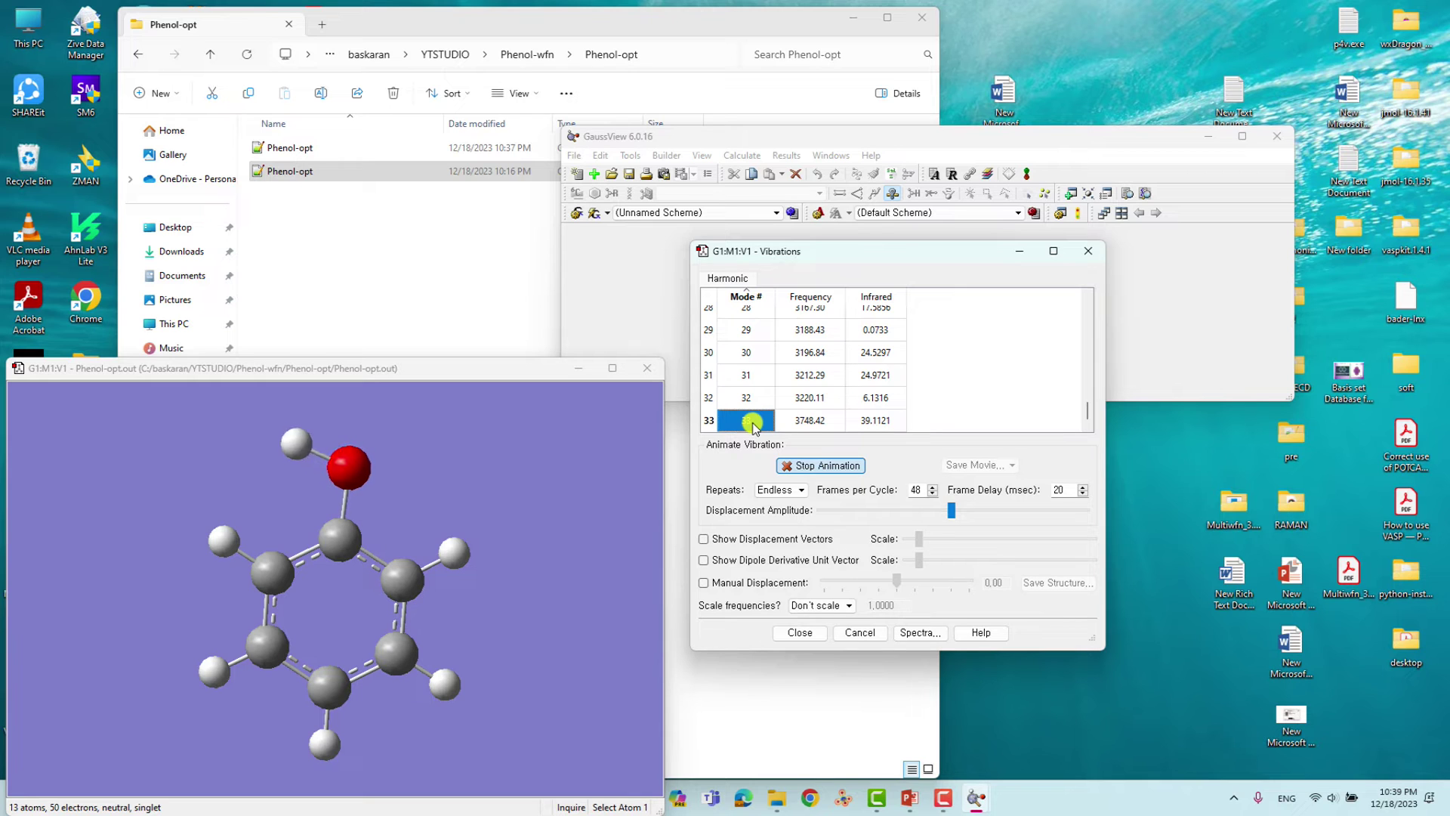
{"action": "left_click", "coordinate": [822, 466]}
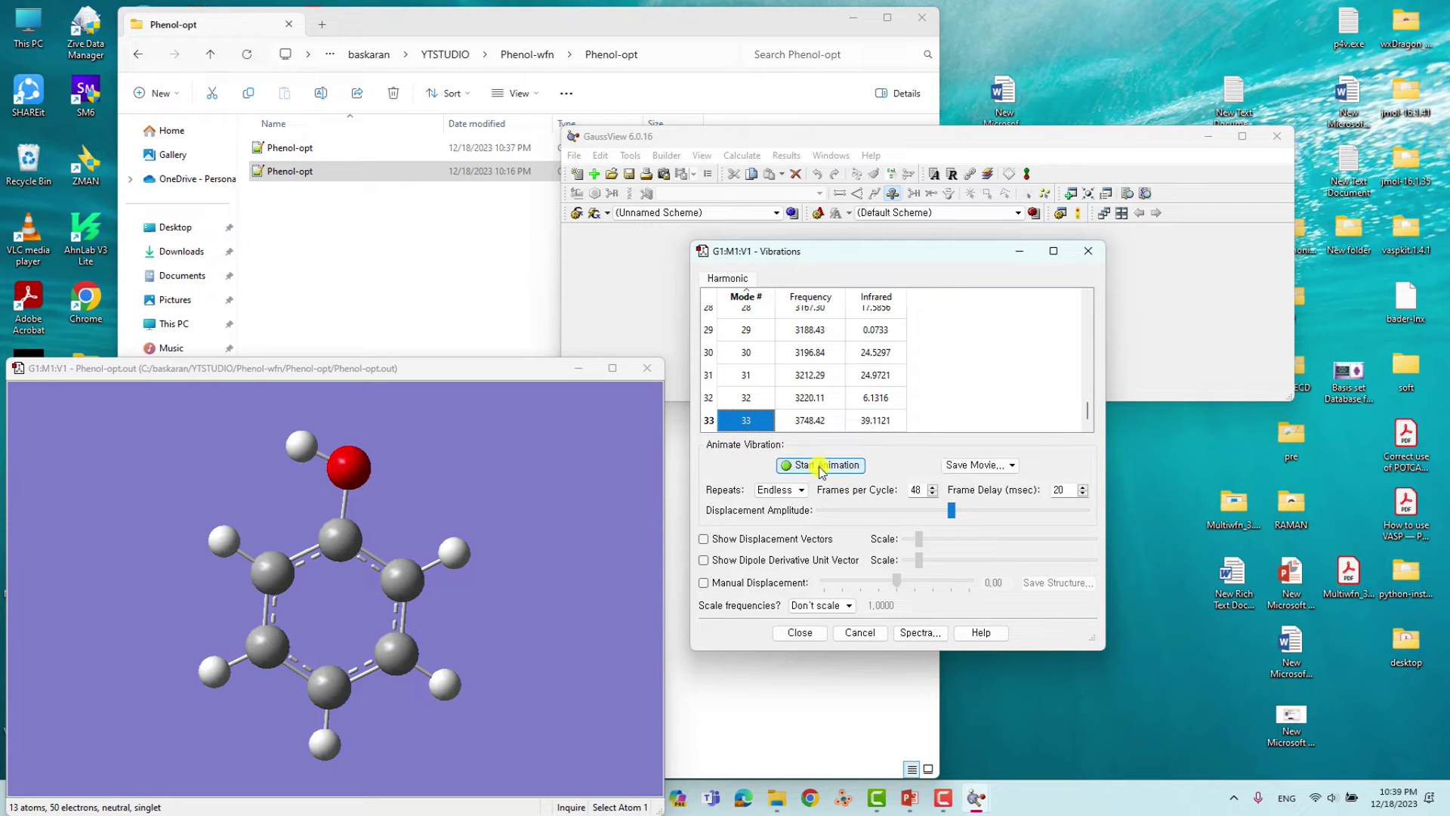
{"action": "left_click", "coordinate": [812, 633]}
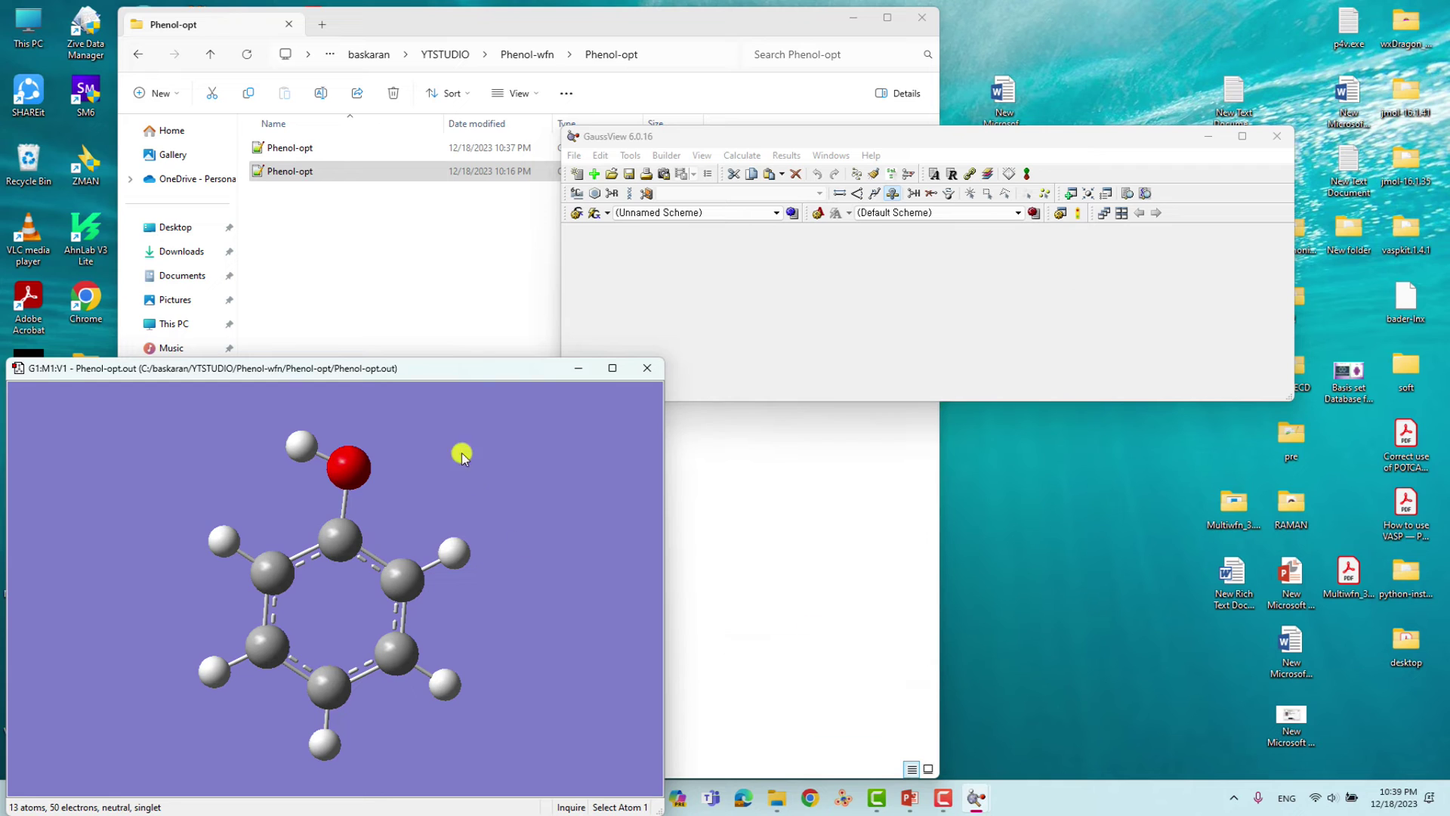
Create a wfn subfolder in Phenol-opt and save the structure there as Phenol-opt.gjf
{"action": "left_click_drag", "start_coordinate": [443, 366], "coordinate": [408, 405]}
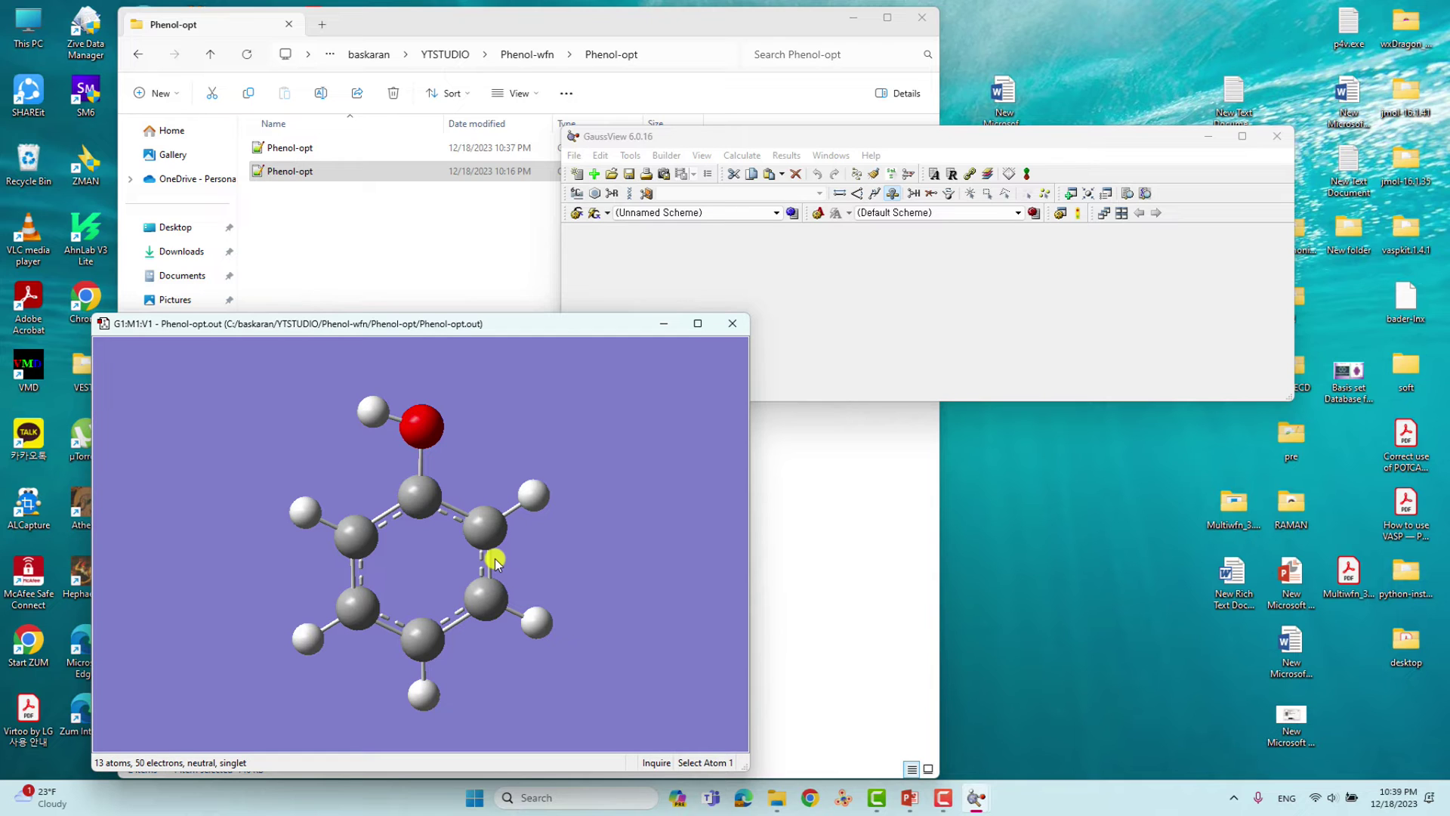
{"action": "mouse_move", "coordinate": [501, 388]}
{"action": "left_mouse_down"}
{"action": "mouse_move", "coordinate": [505, 410]}
{"action": "mouse_move", "coordinate": [506, 396]}
{"action": "left_mouse_up"}
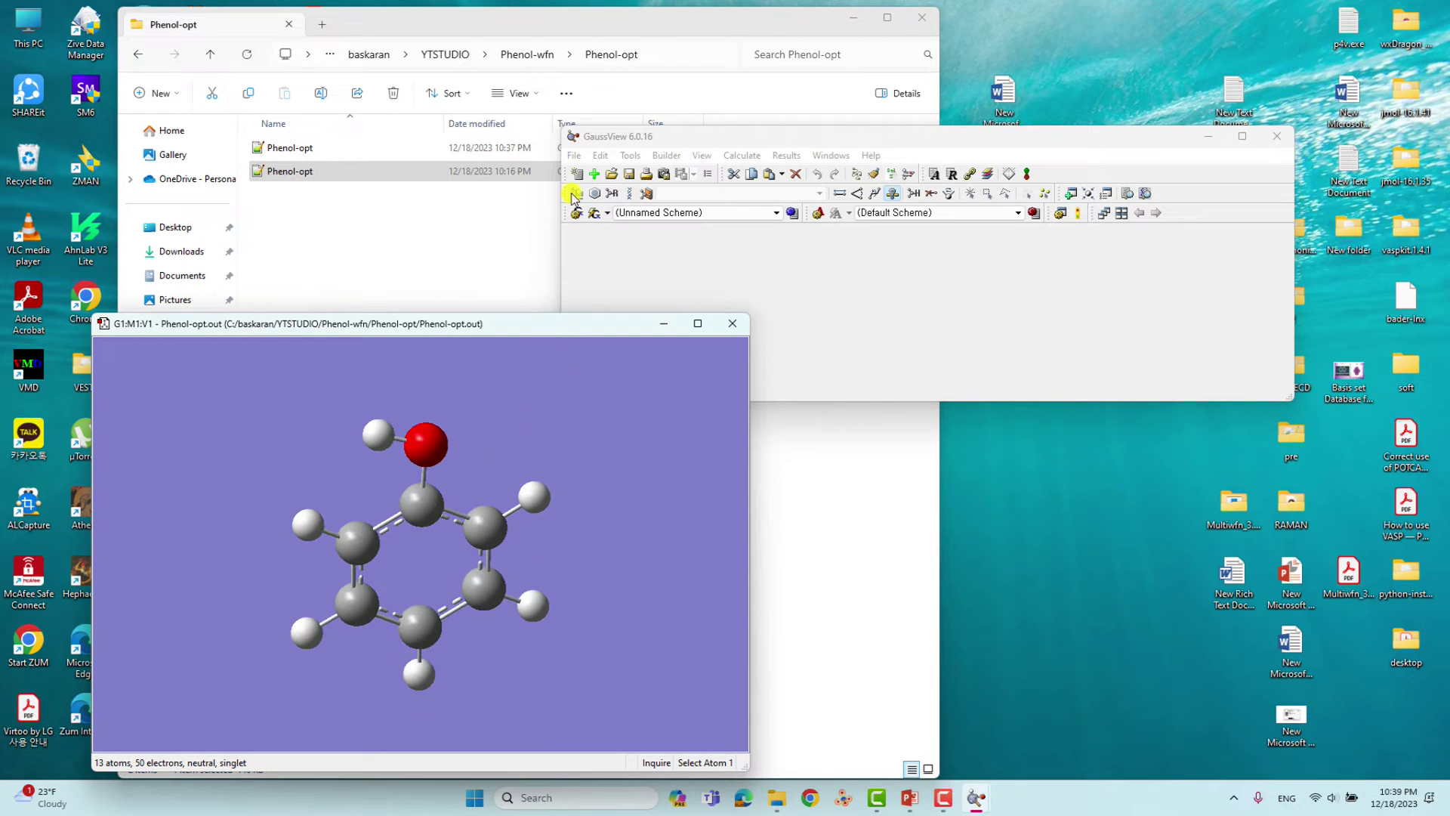
{"action": "left_click", "coordinate": [574, 156]}
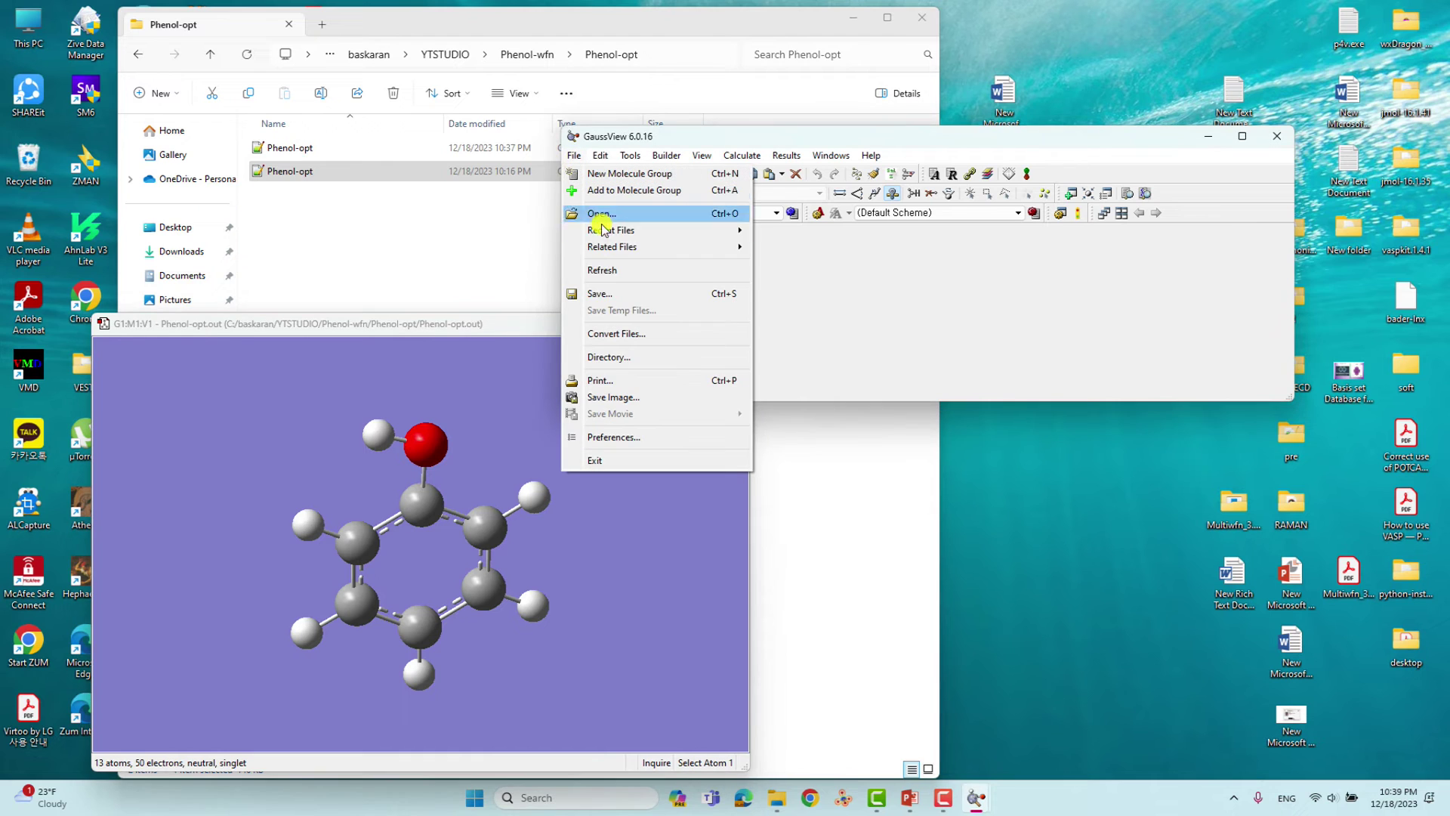
{"action": "left_click", "coordinate": [602, 297]}
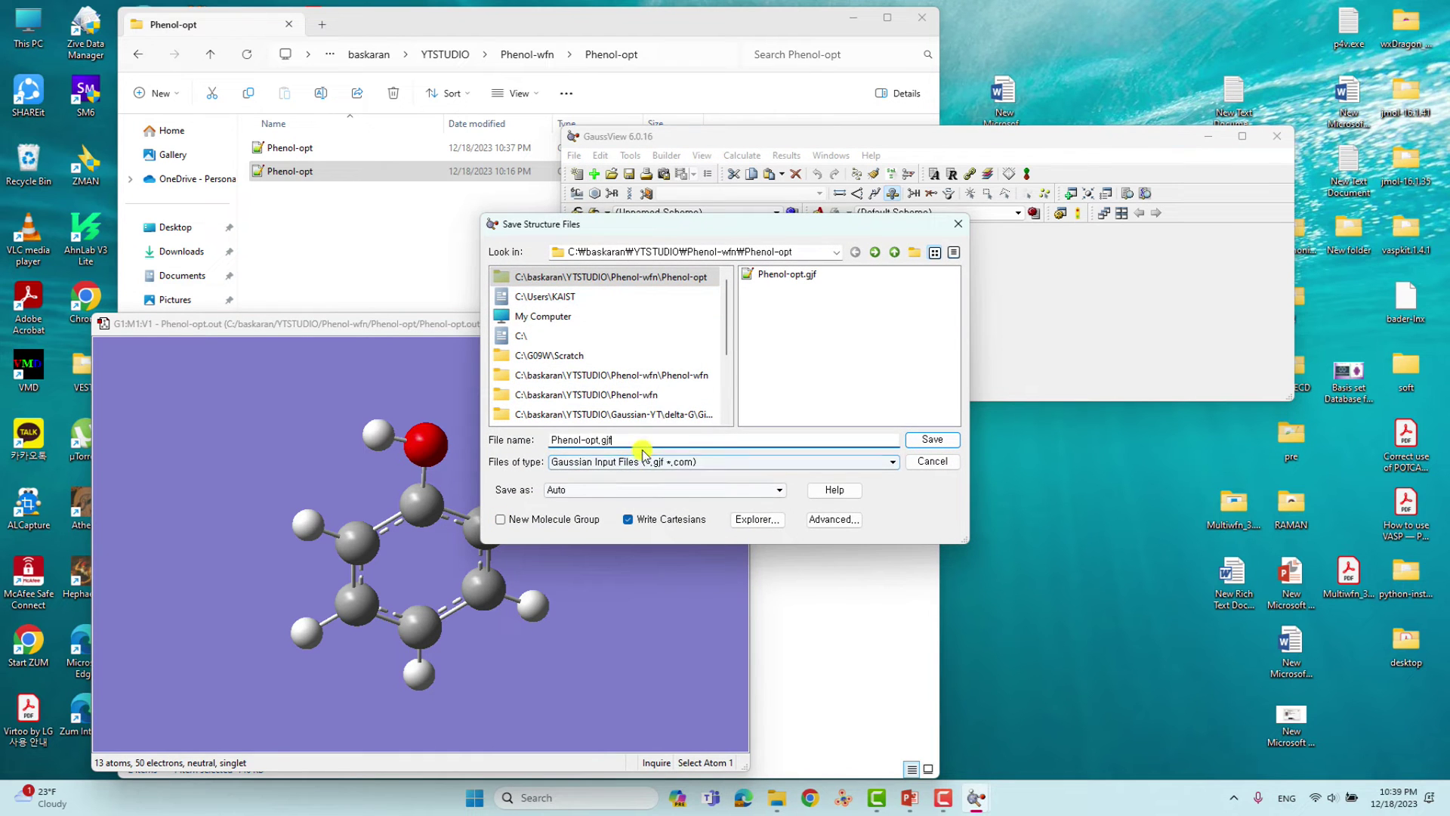
{"action": "left_click", "coordinate": [912, 253]}
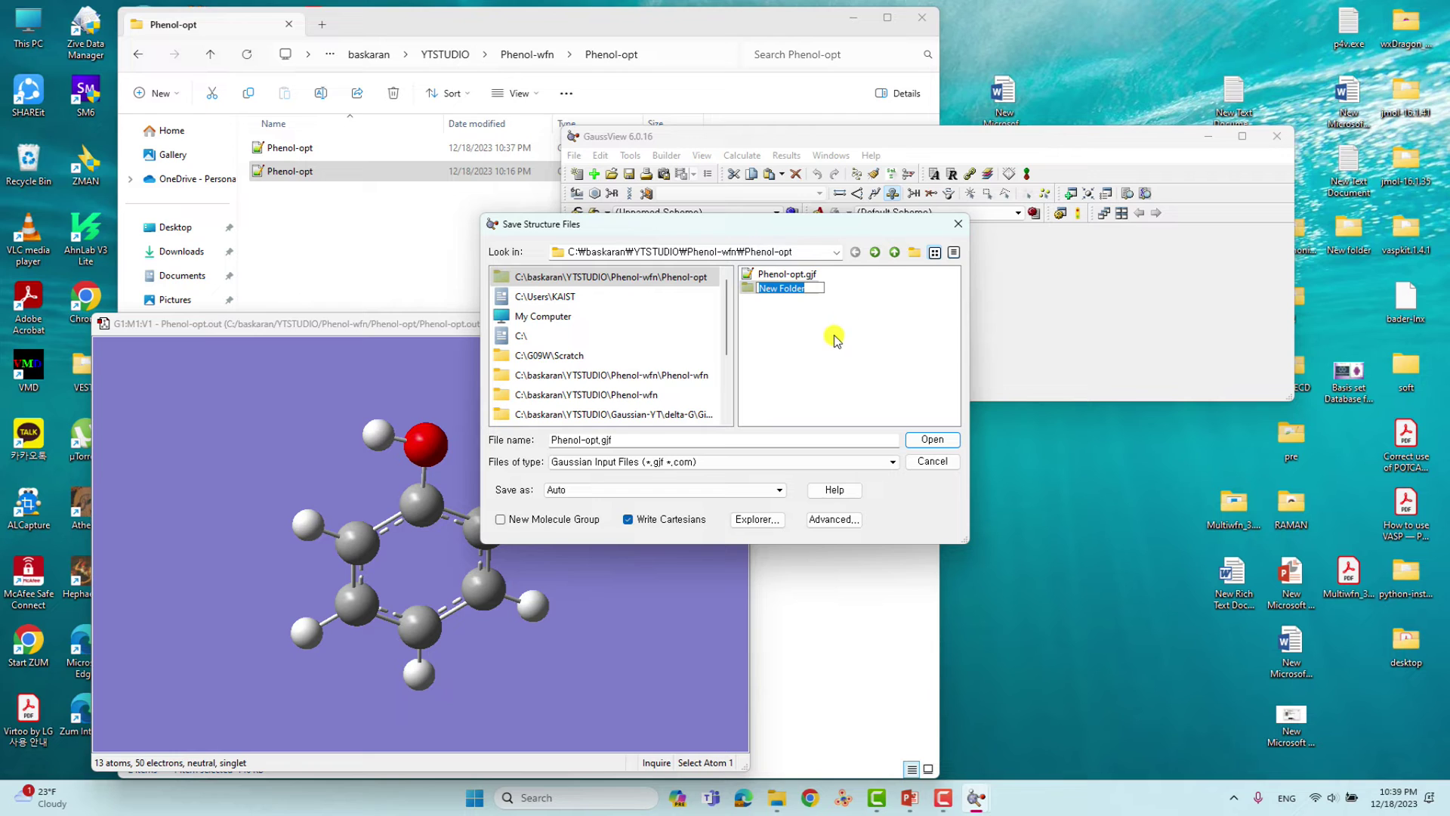
{"action": "type", "text": "wfn"}
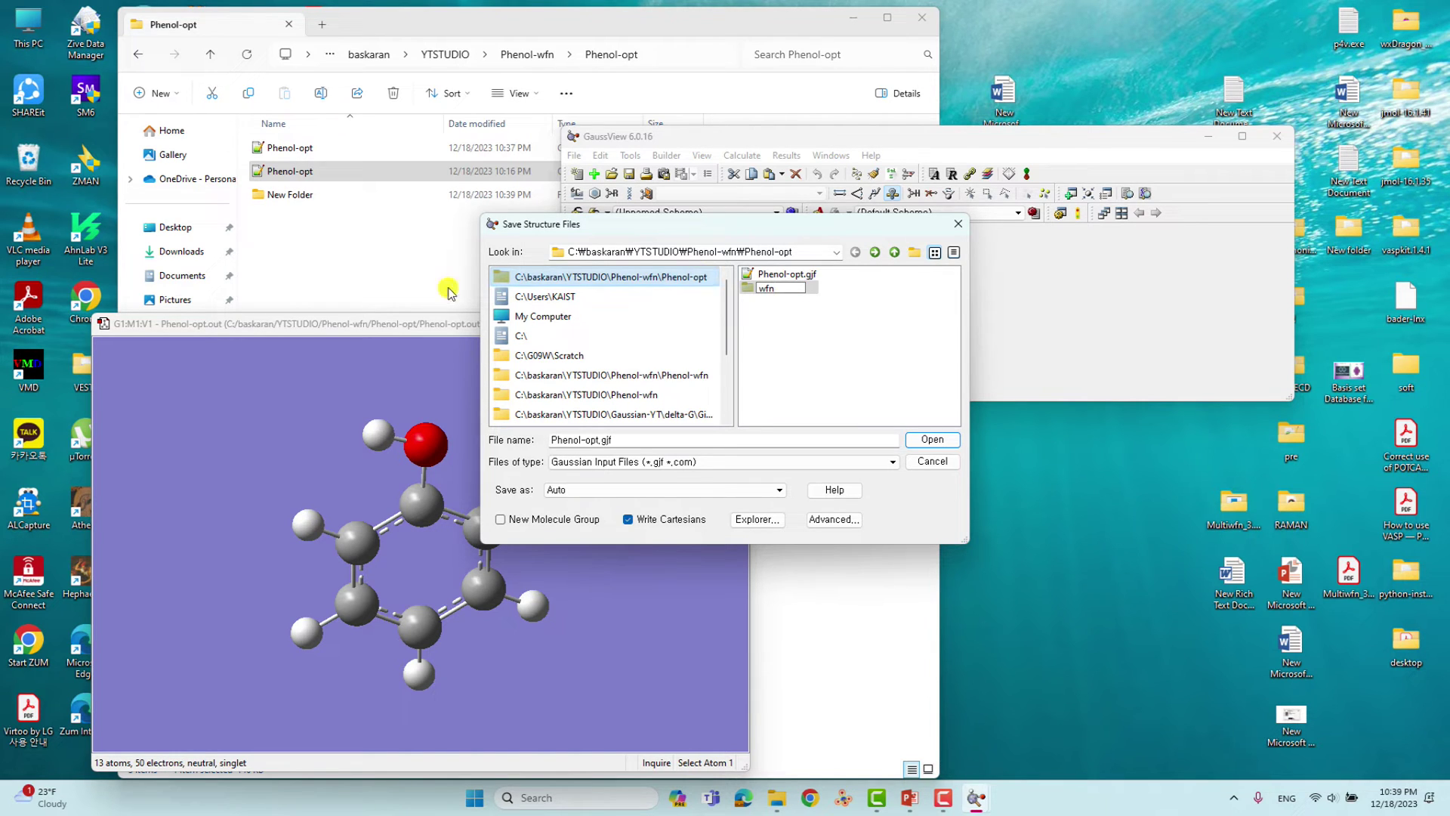
{"action": "left_click", "coordinate": [809, 363]}
{"action": "double_click", "coordinate": [763, 287]}
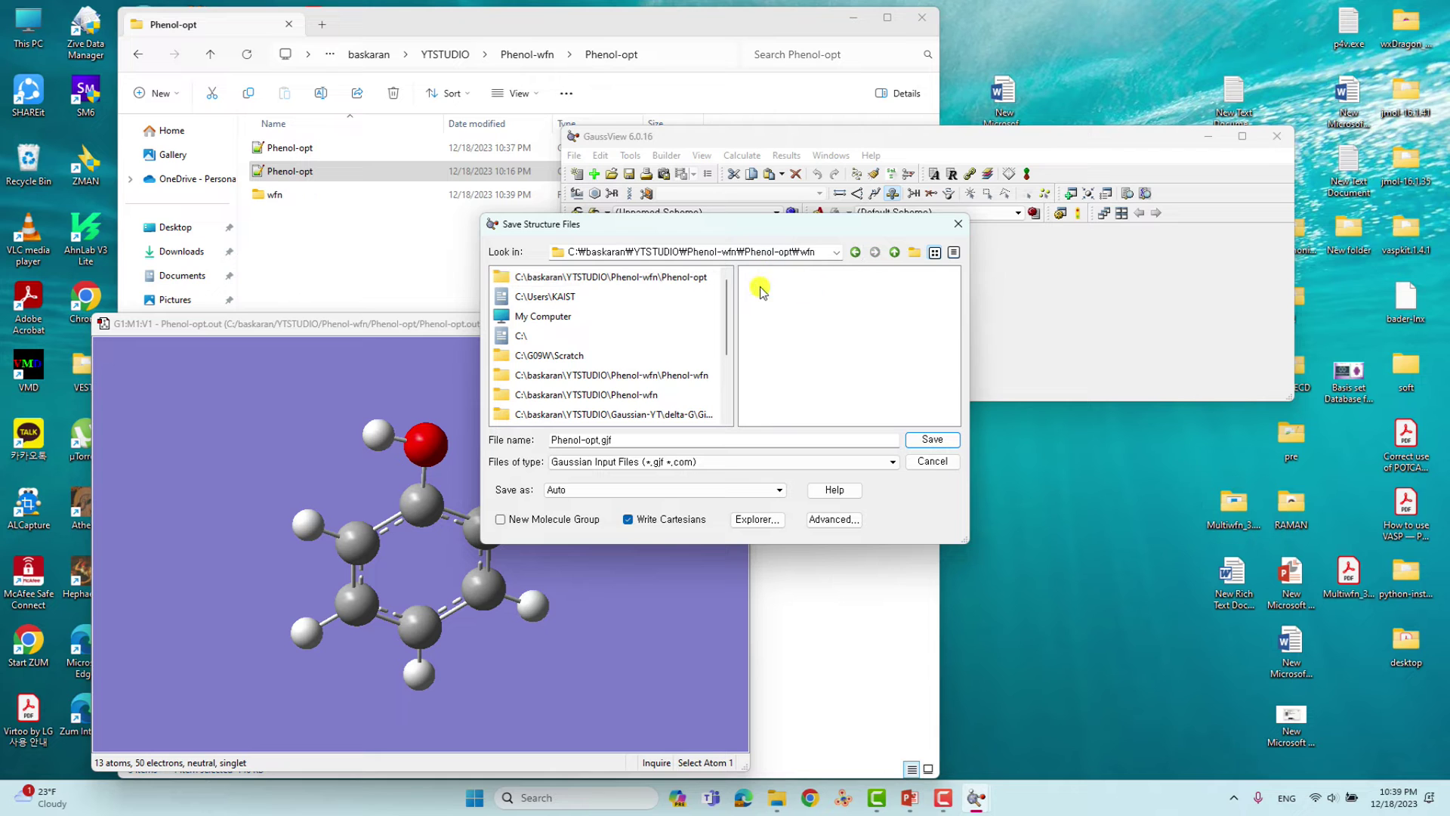
{"action": "left_click", "coordinate": [932, 439]}
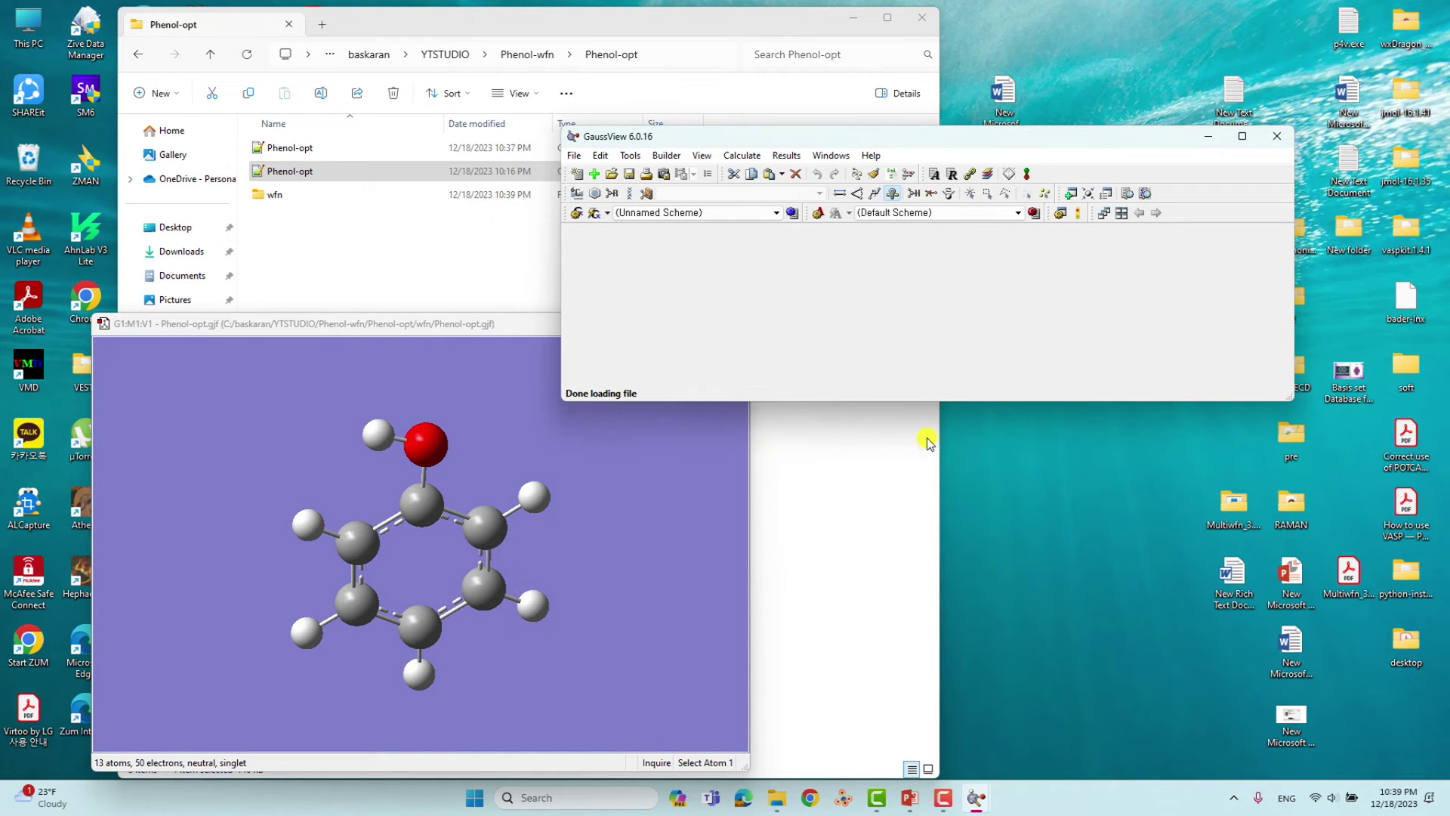
Close the molecule window and open the wfn folder in File Explorer
{"action": "left_click", "coordinate": [442, 323]}
{"action": "left_click", "coordinate": [734, 323]}
{"action": "left_click", "coordinate": [277, 196]}
{"action": "double_click", "coordinate": [277, 197]}
Open Phenol-opt.gjf in Notepad++, check the coordinates on lines 9–21, then close it
{"action": "double_click", "coordinate": [281, 152]}
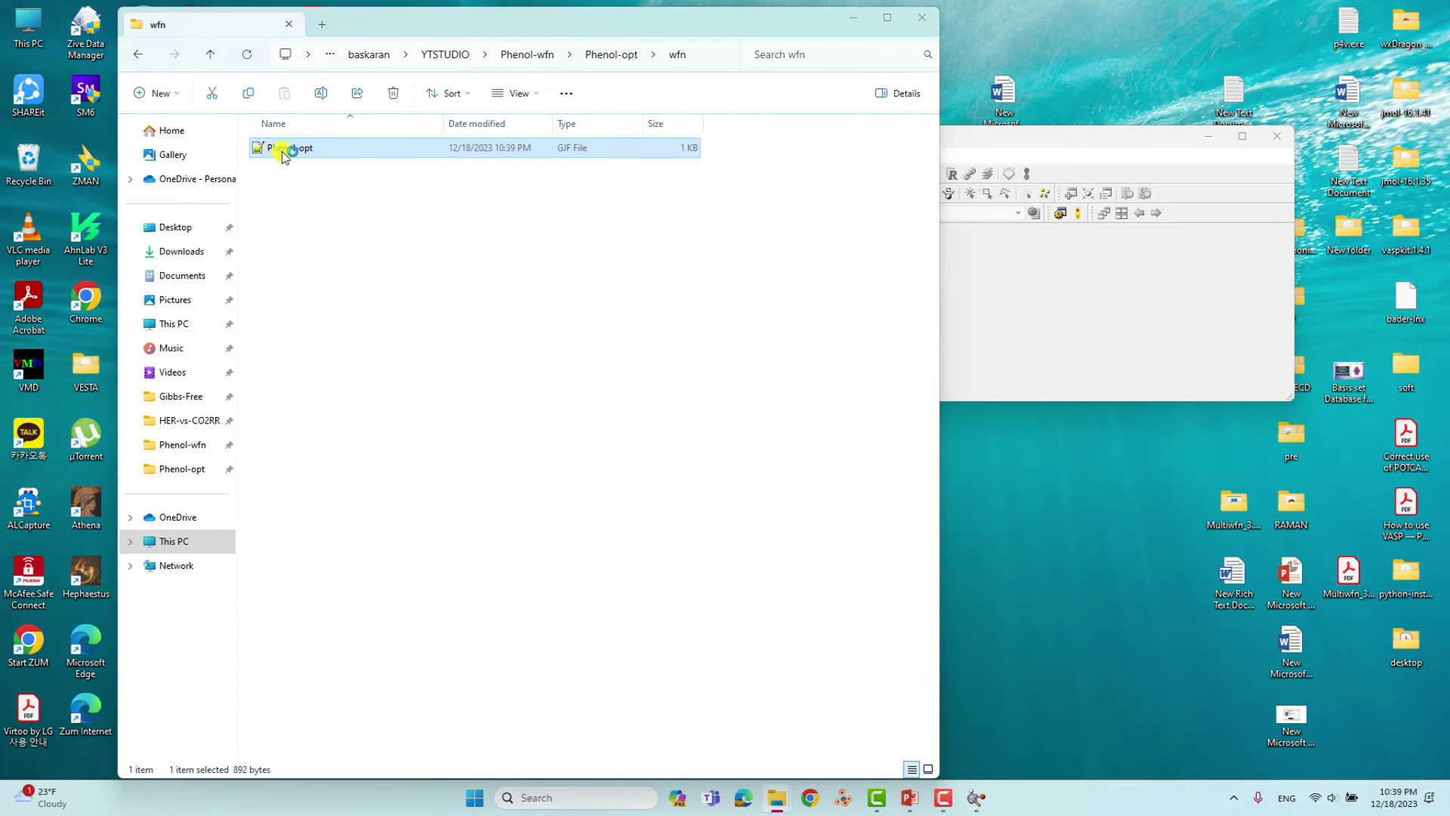
{"action": "left_click_drag", "start_coordinate": [134, 345], "coordinate": [814, 614]}
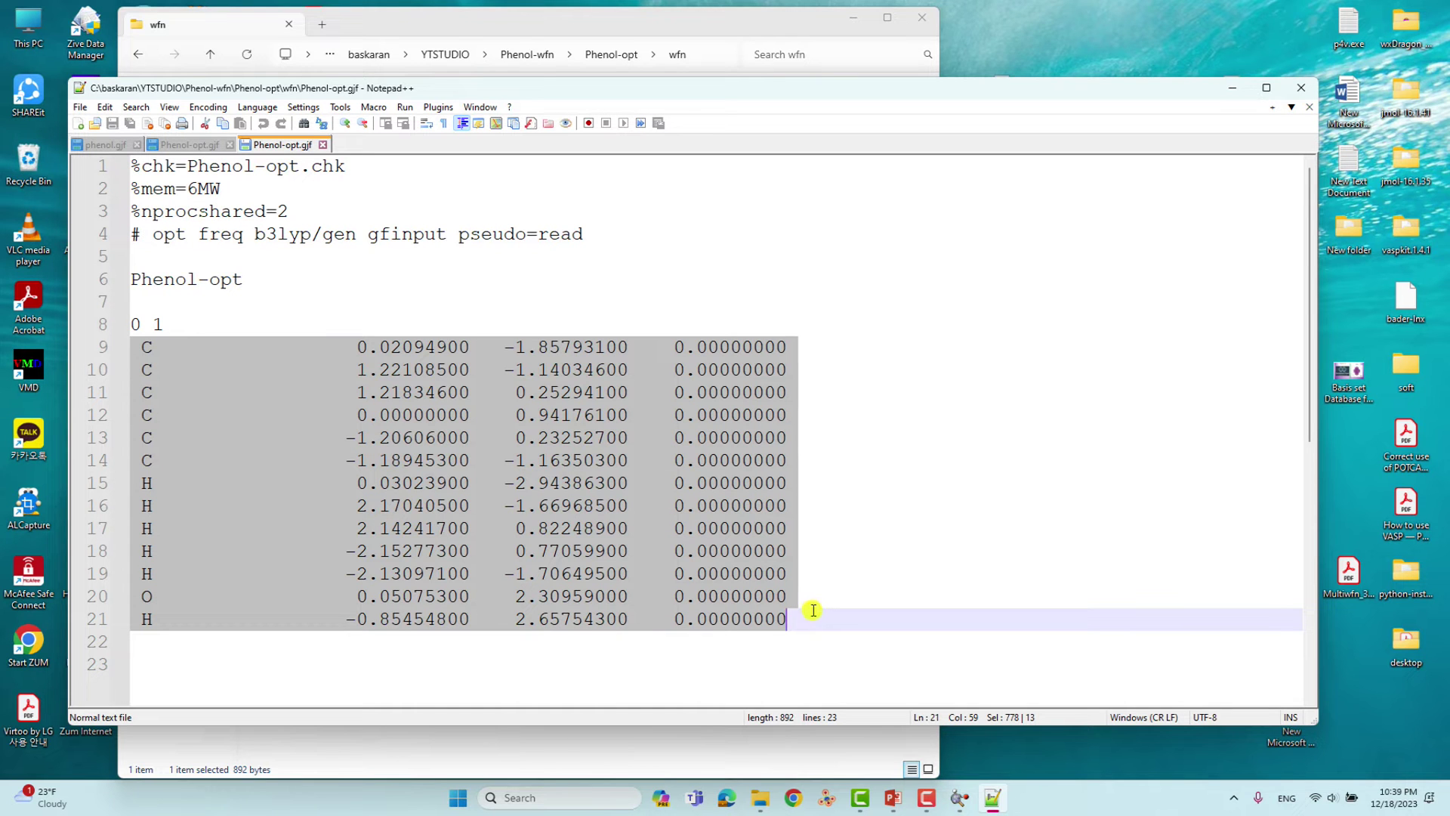
{"action": "left_click", "coordinate": [1300, 88]}
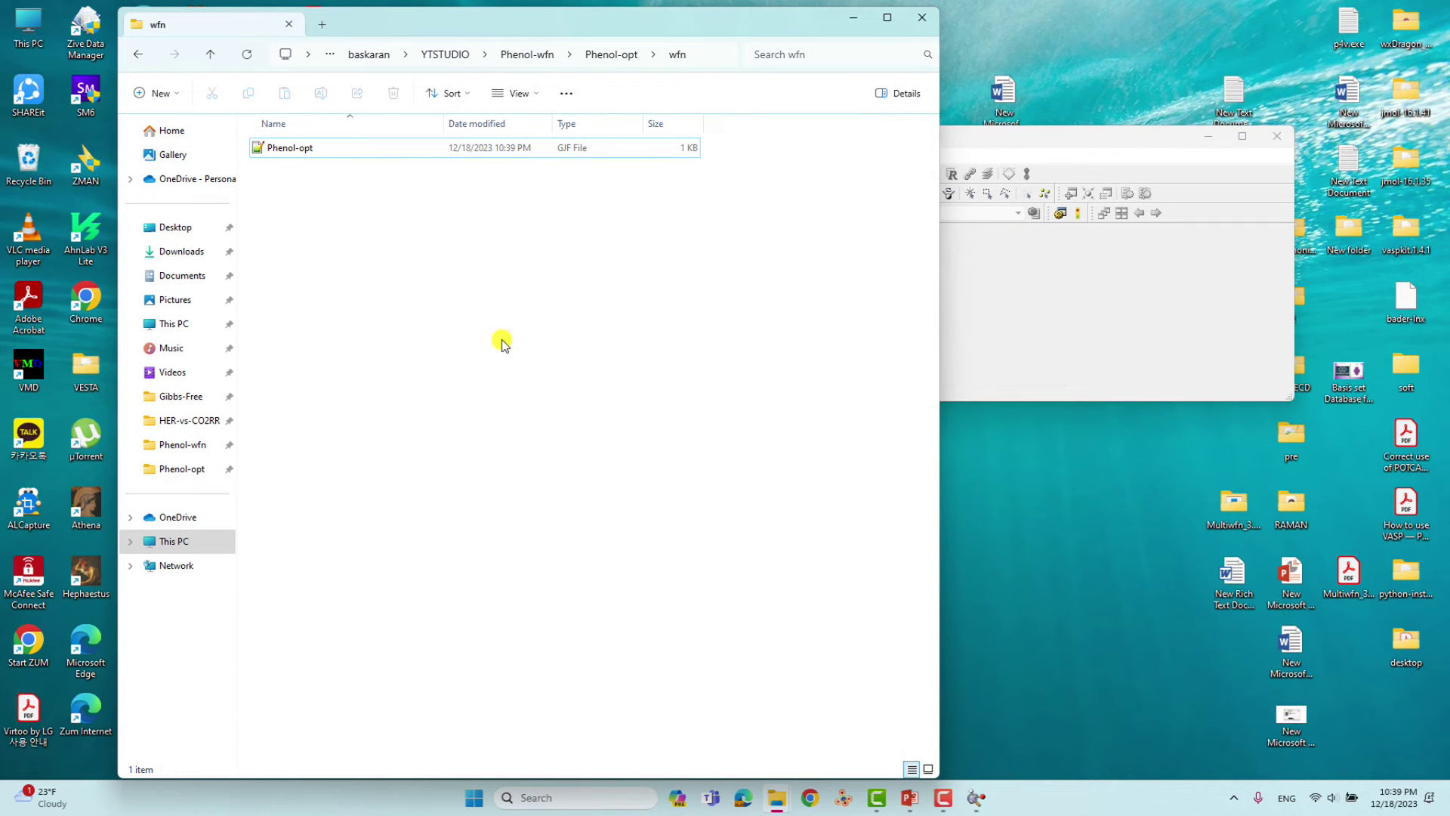
Delete the wfn folder from Phenol-opt after closing GaussView to release it
{"action": "left_click", "coordinate": [210, 53]}
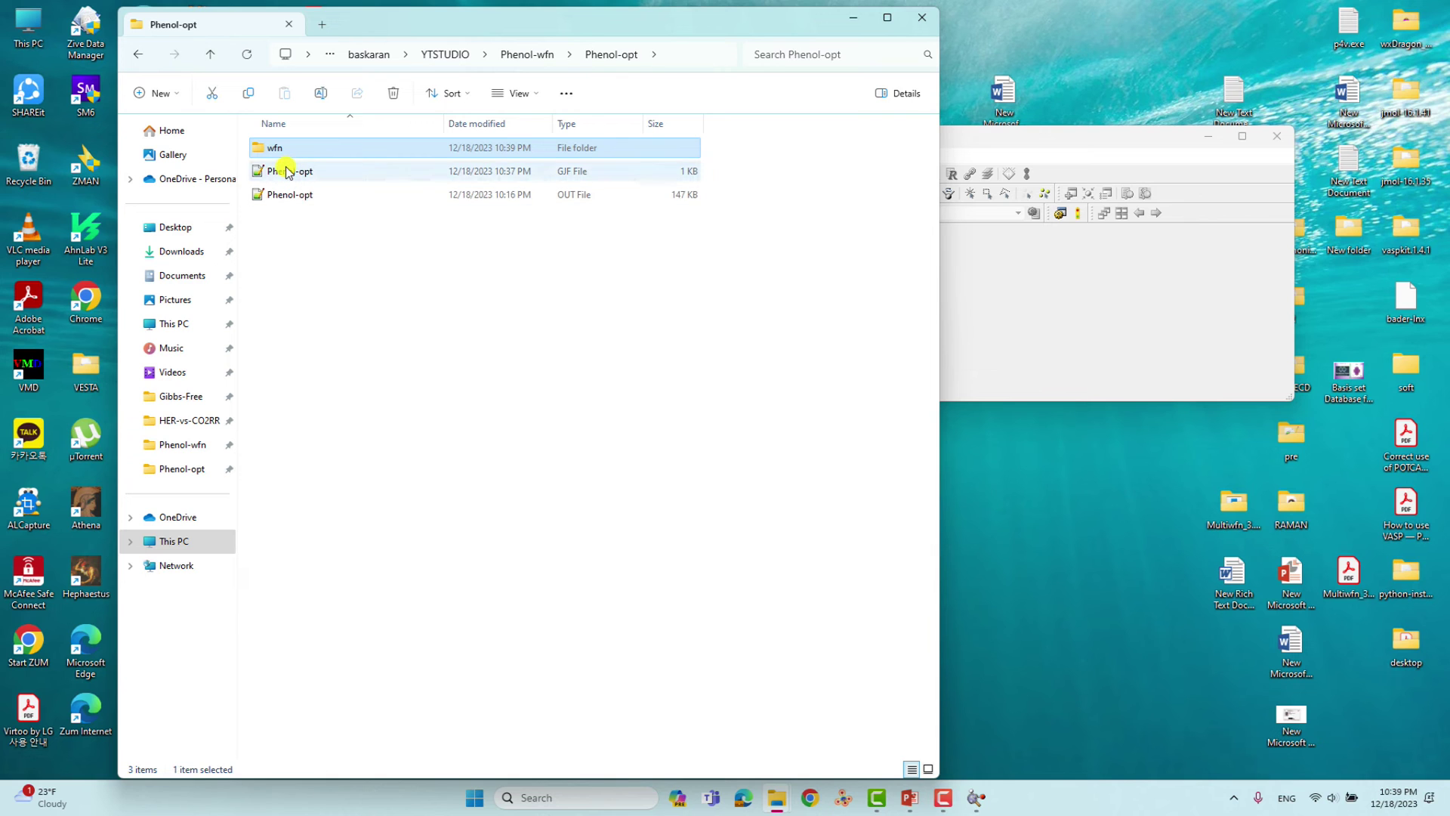
{"action": "key", "text": "Delete"}
{"action": "left_click", "coordinate": [469, 330]}
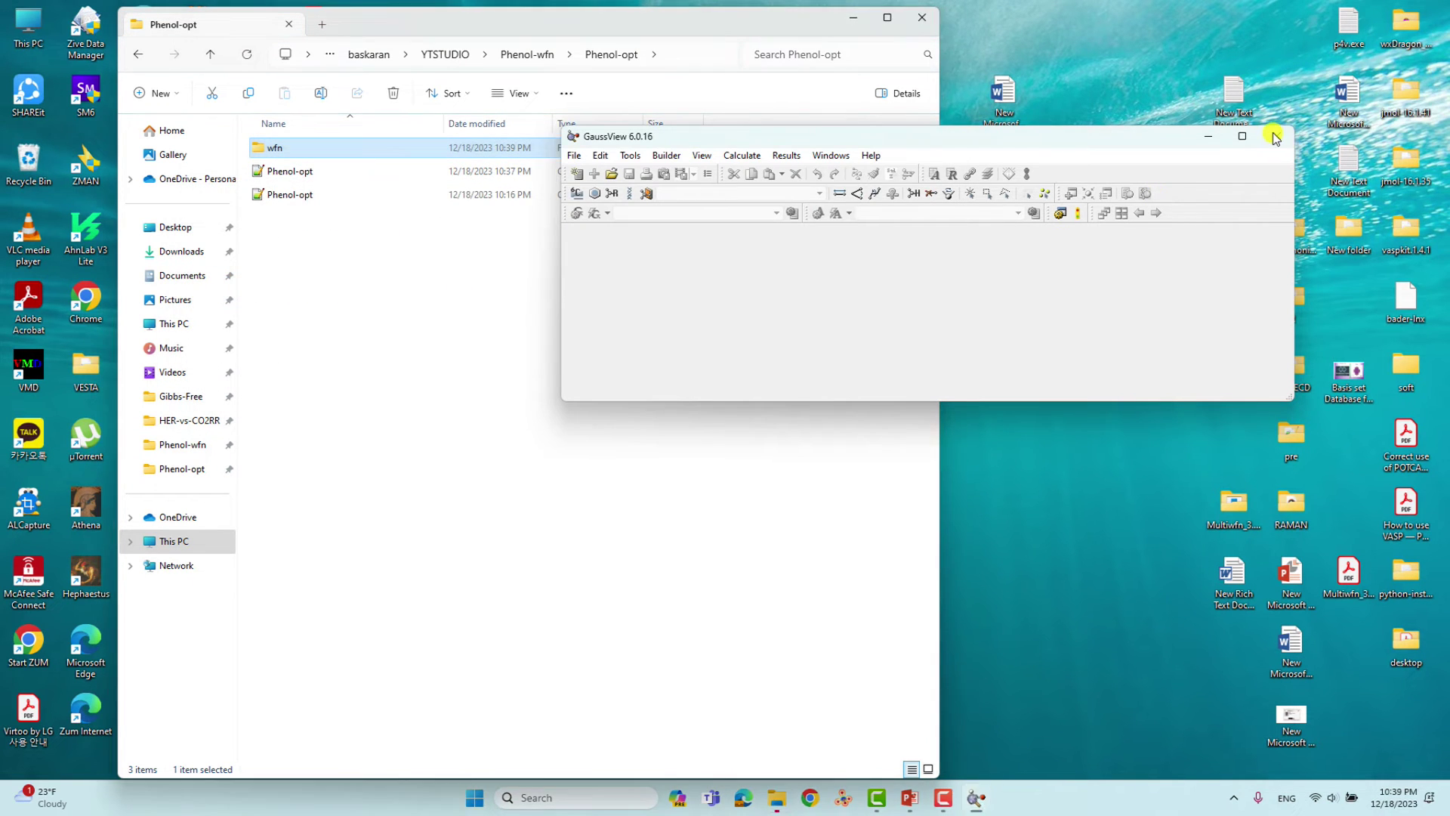
{"action": "left_click", "coordinate": [1276, 135]}
{"action": "key", "text": "Delete"}
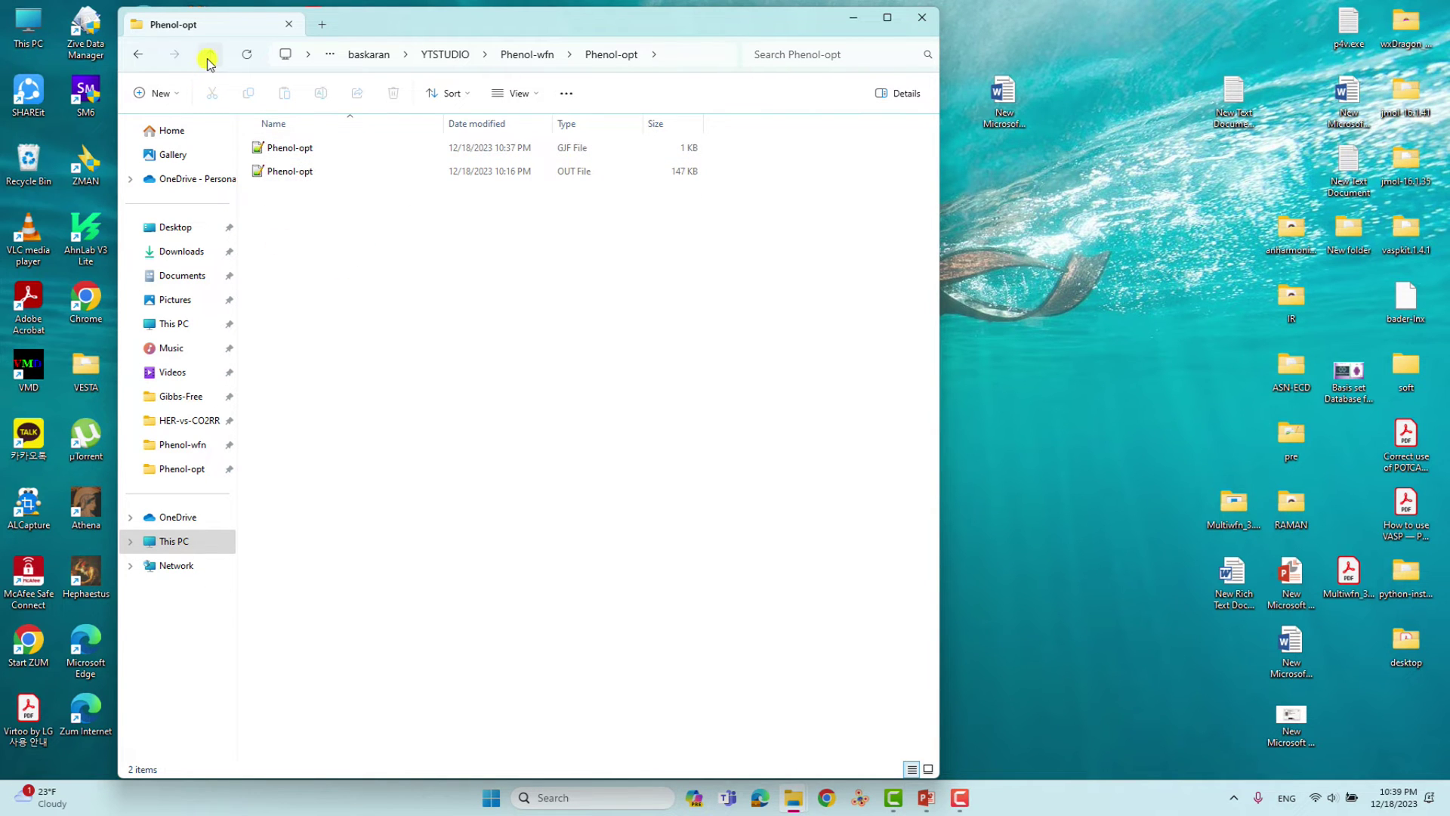
Go up to the Phenol-wfn folder and bring up the Phenol-wfn.gjf context menu
{"action": "left_click", "coordinate": [210, 55]}
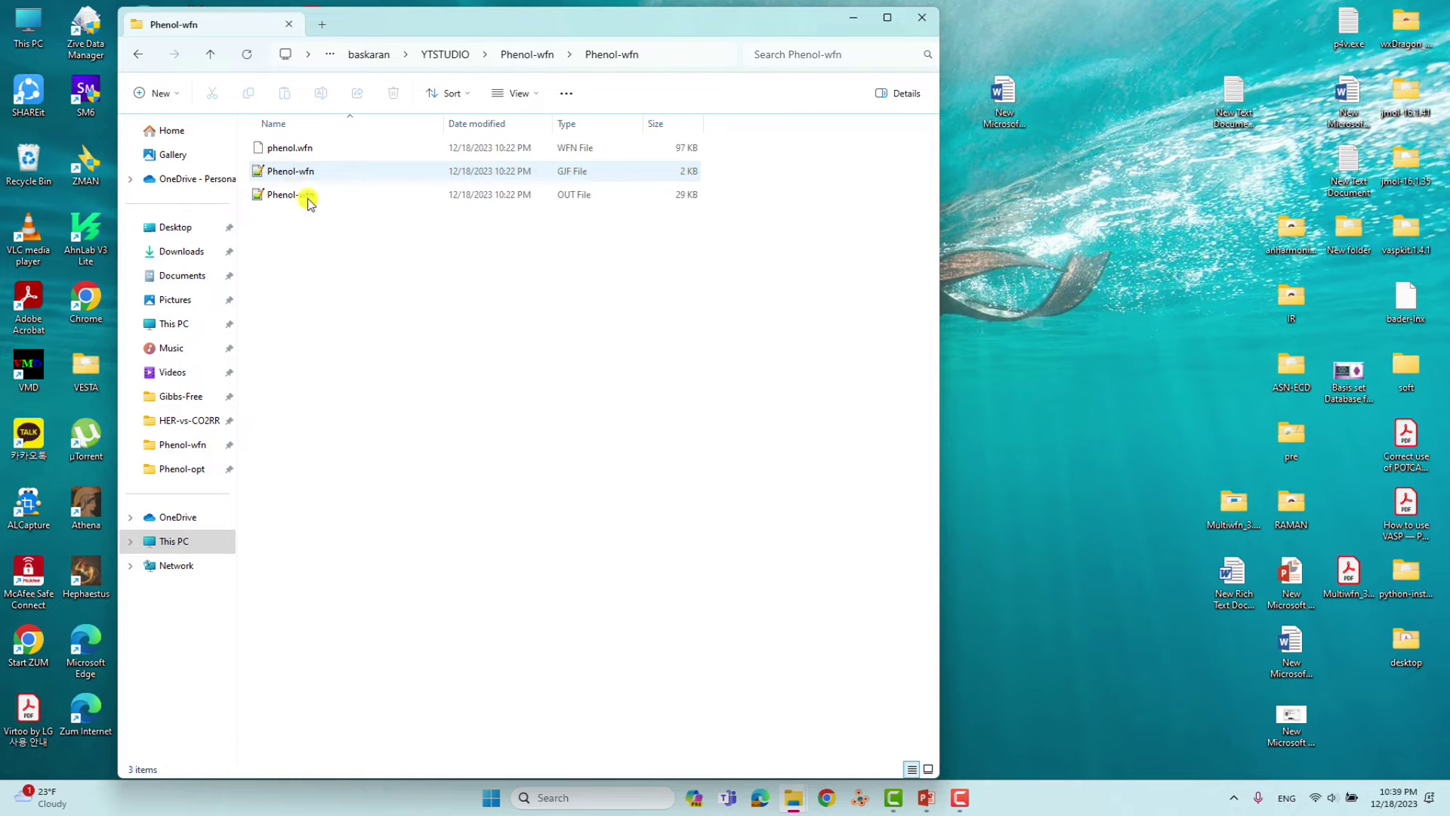
{"action": "left_click", "coordinate": [299, 179]}
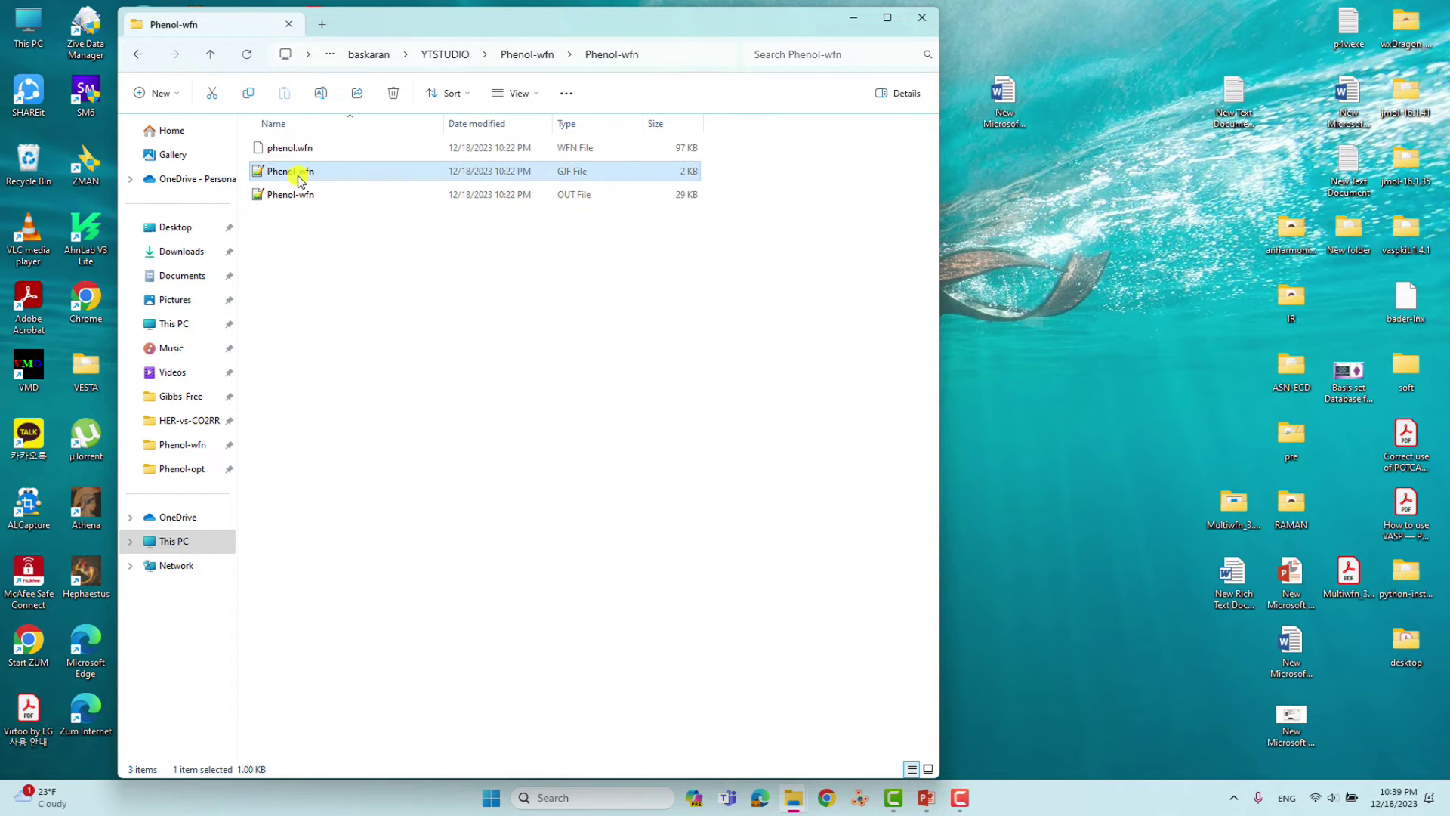
{"action": "right_click", "coordinate": [299, 178]}
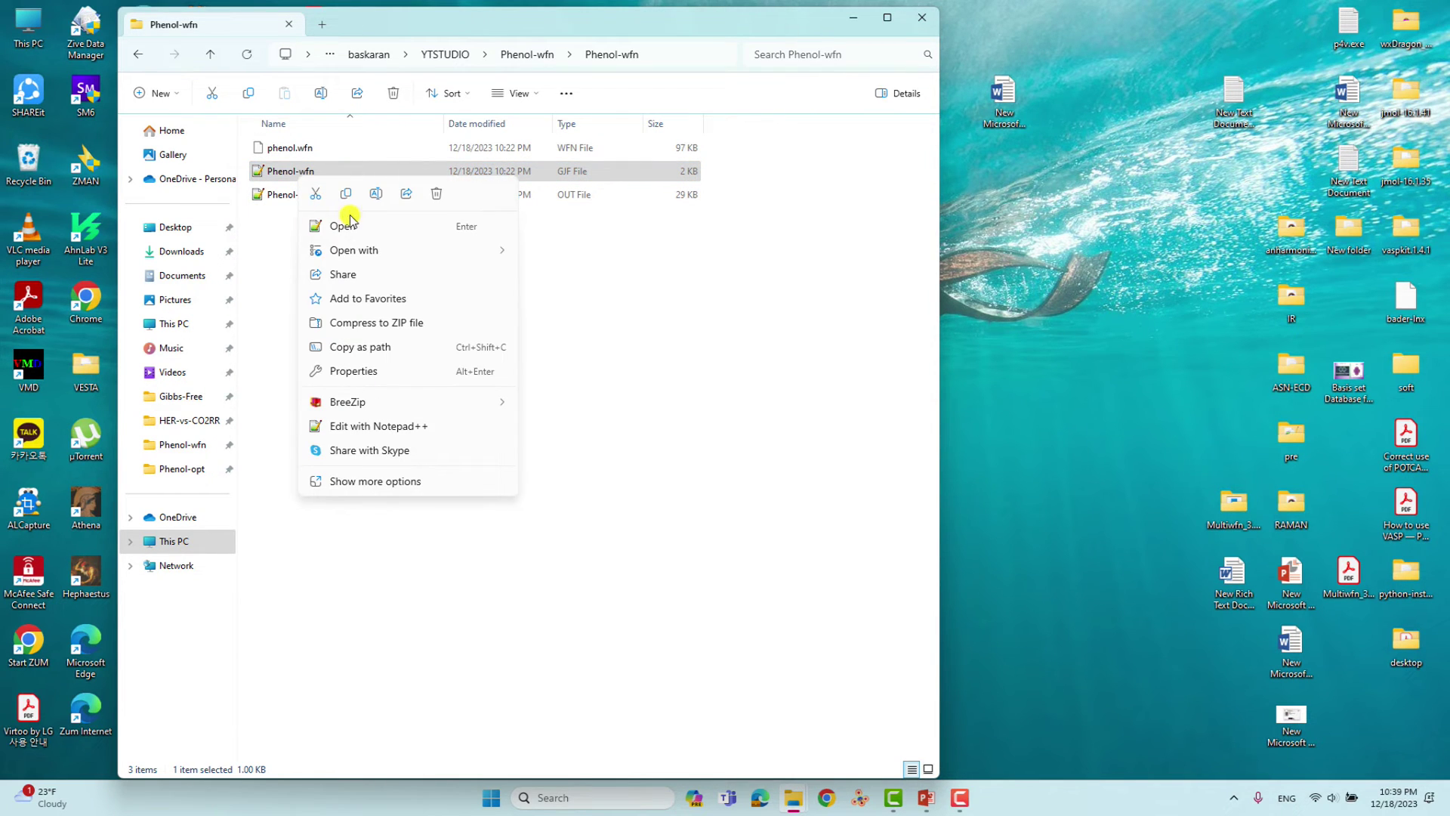
{"action": "left_click", "coordinate": [350, 227]}
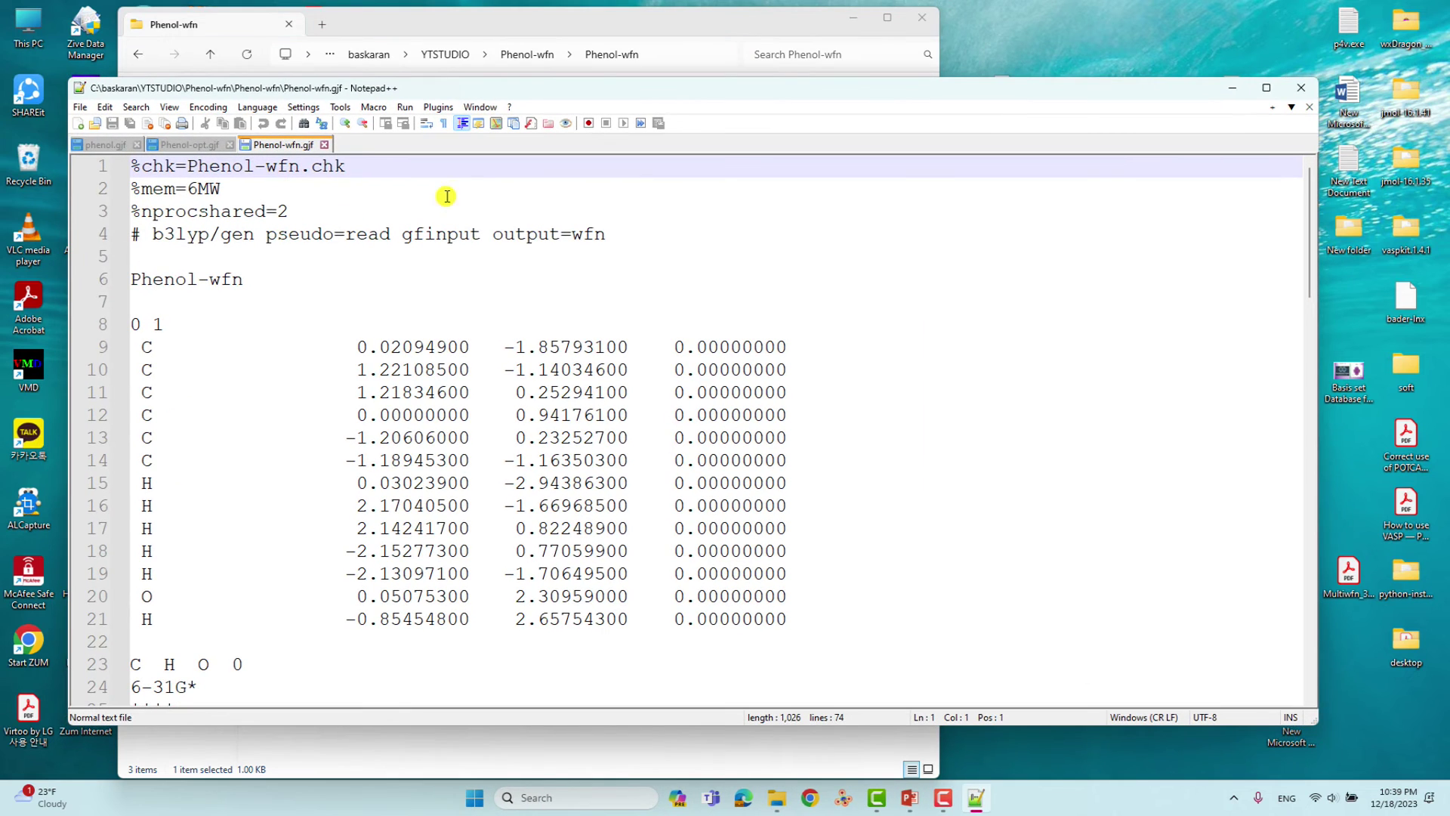
{"action": "left_click_drag", "start_coordinate": [474, 89], "coordinate": [534, 86]}
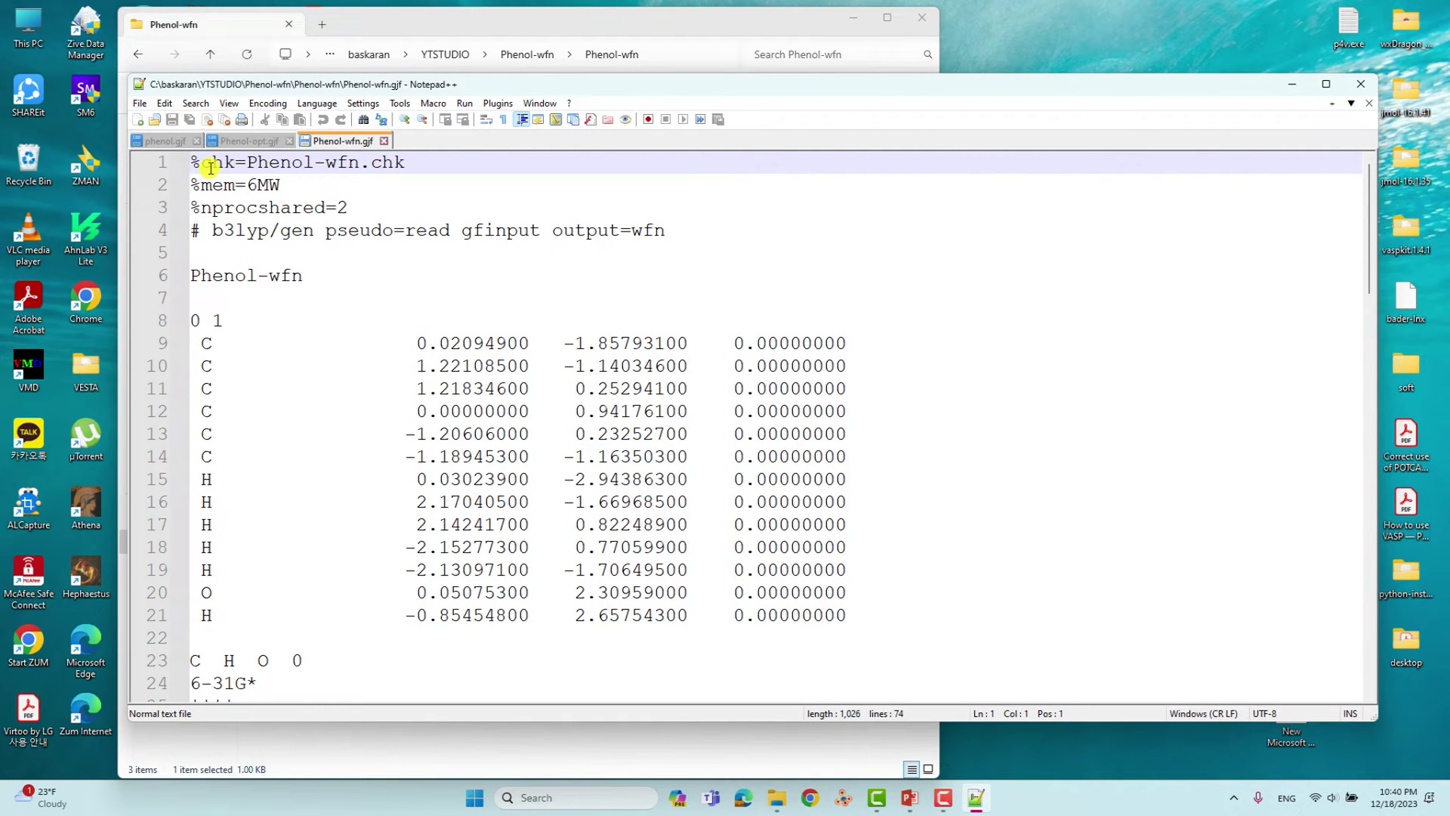
{"action": "left_click_drag", "start_coordinate": [195, 162], "coordinate": [528, 227]}
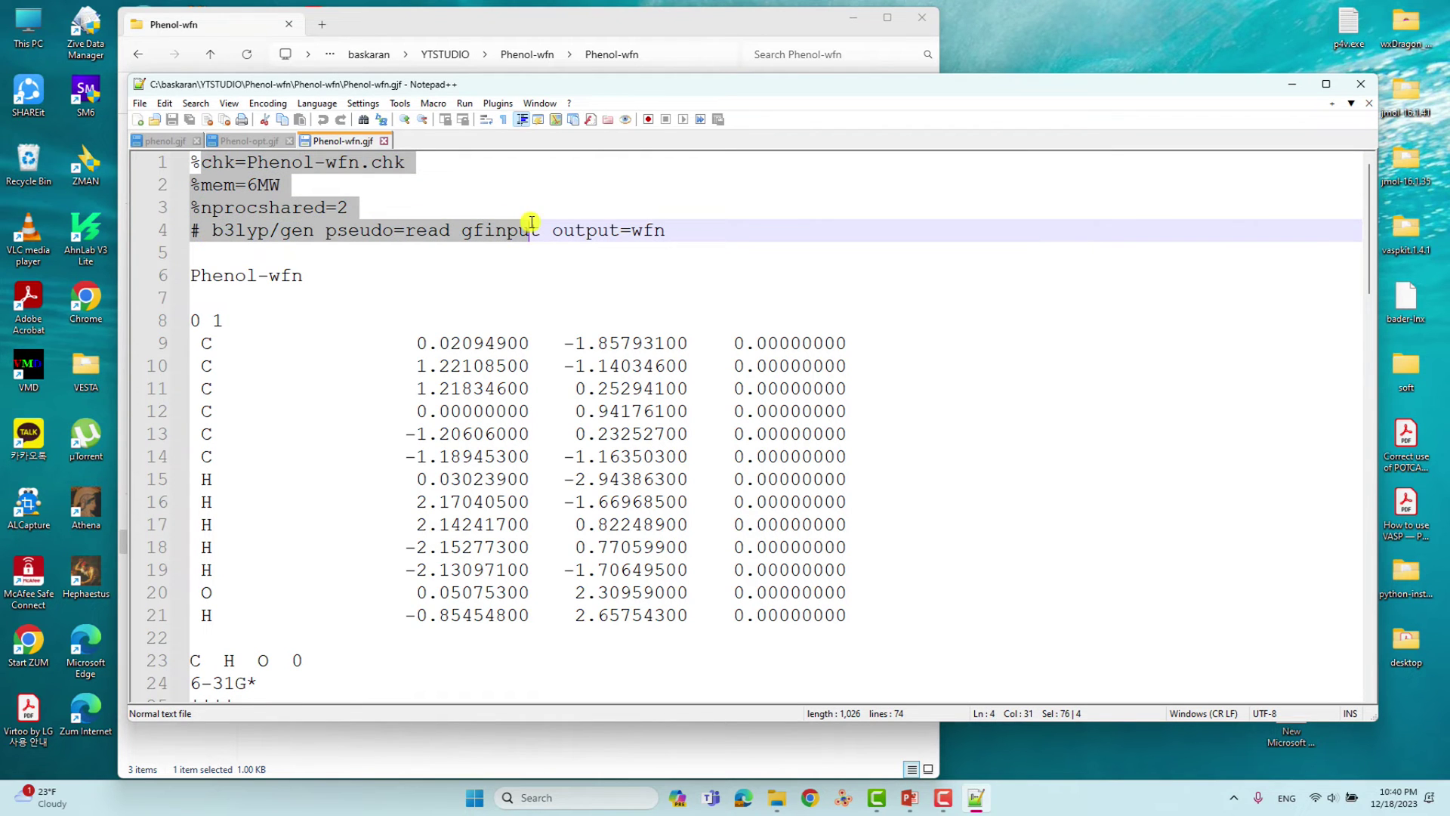
{"action": "left_click", "coordinate": [354, 164]}
{"action": "left_click_drag", "start_coordinate": [363, 164], "coordinate": [274, 165]}
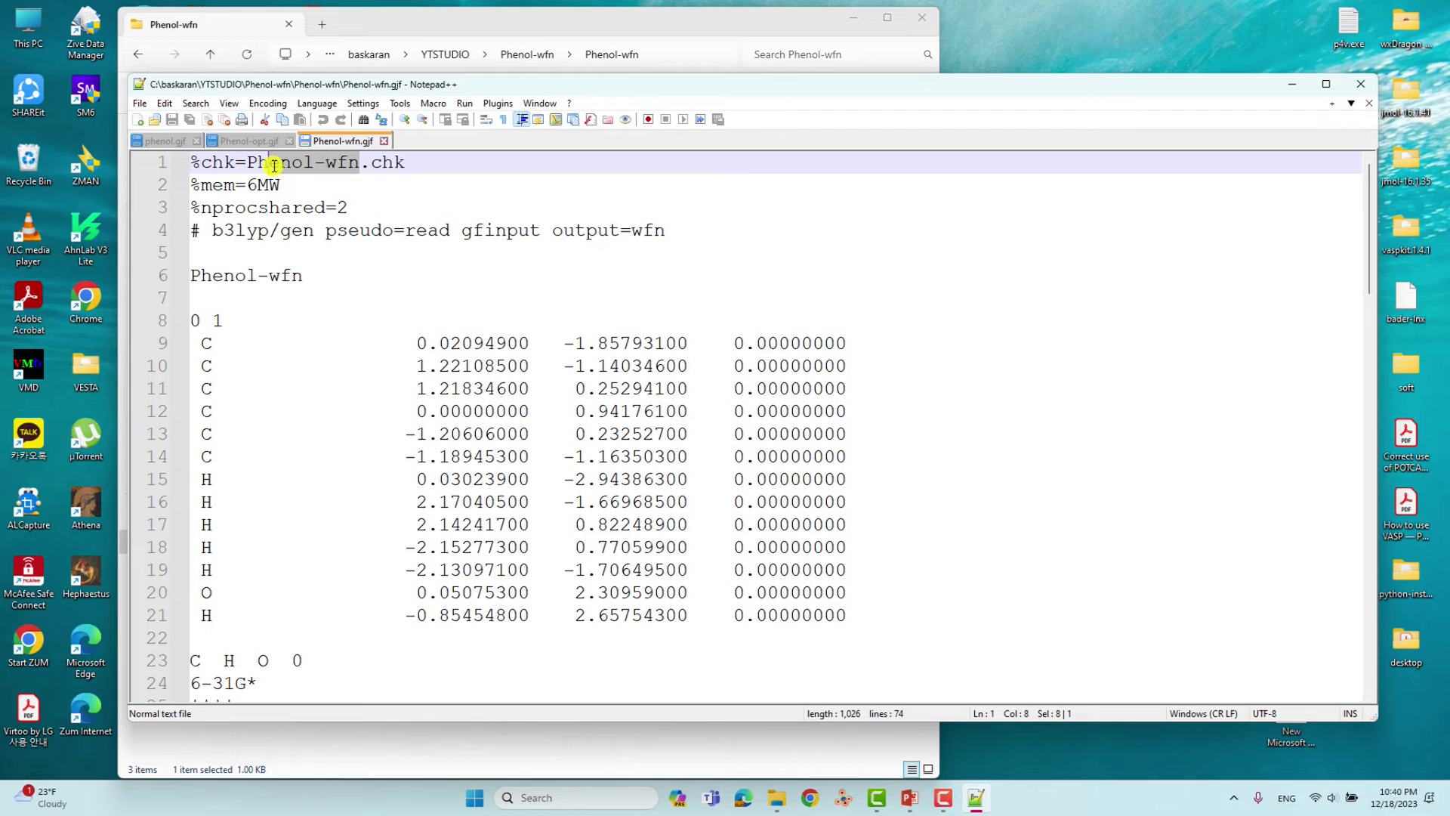
{"action": "left_click_drag", "start_coordinate": [224, 185], "coordinate": [373, 206]}
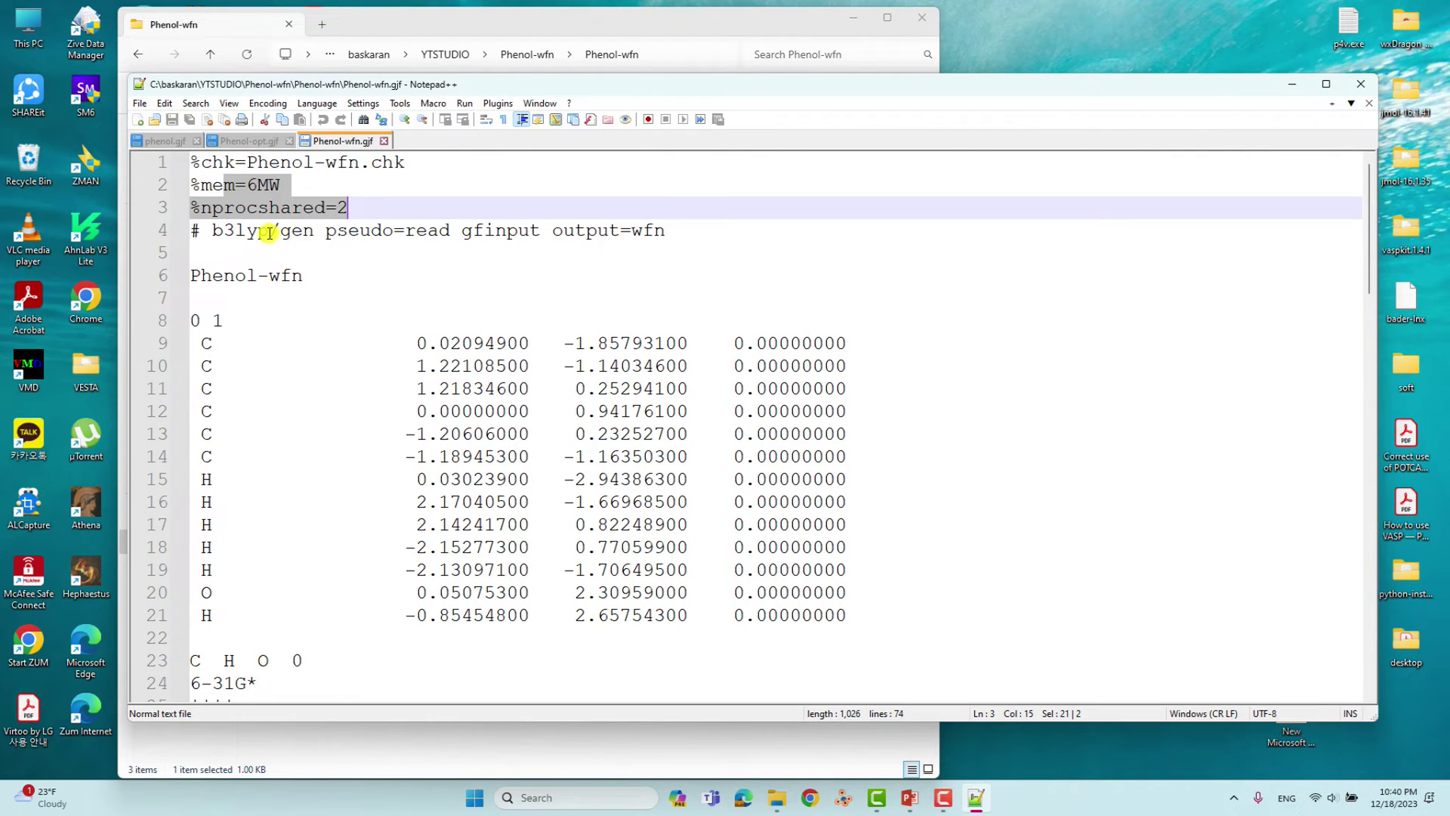
{"action": "left_click_drag", "start_coordinate": [548, 231], "coordinate": [297, 237]}
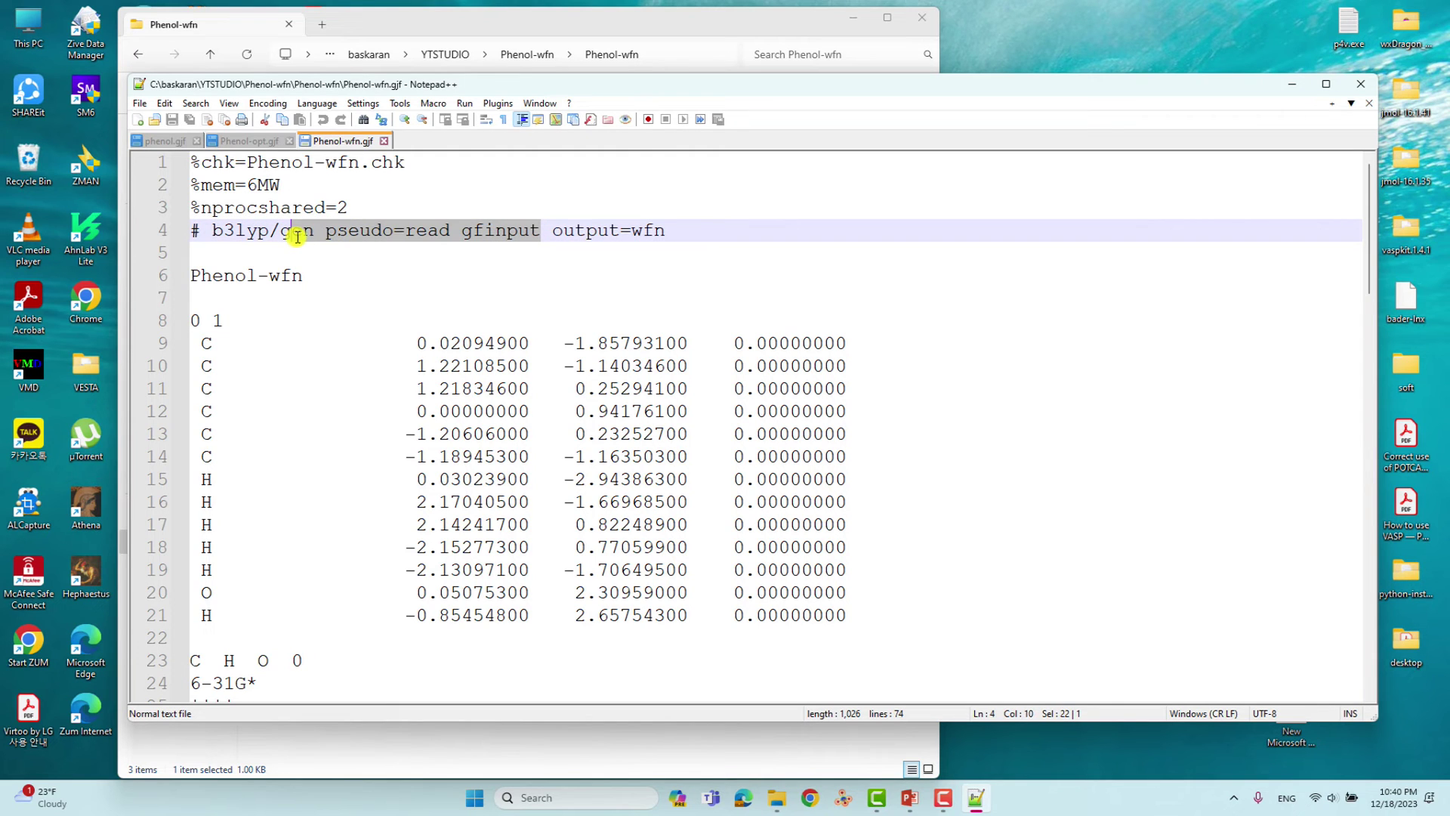
{"action": "left_click_drag", "start_coordinate": [552, 233], "coordinate": [678, 237]}
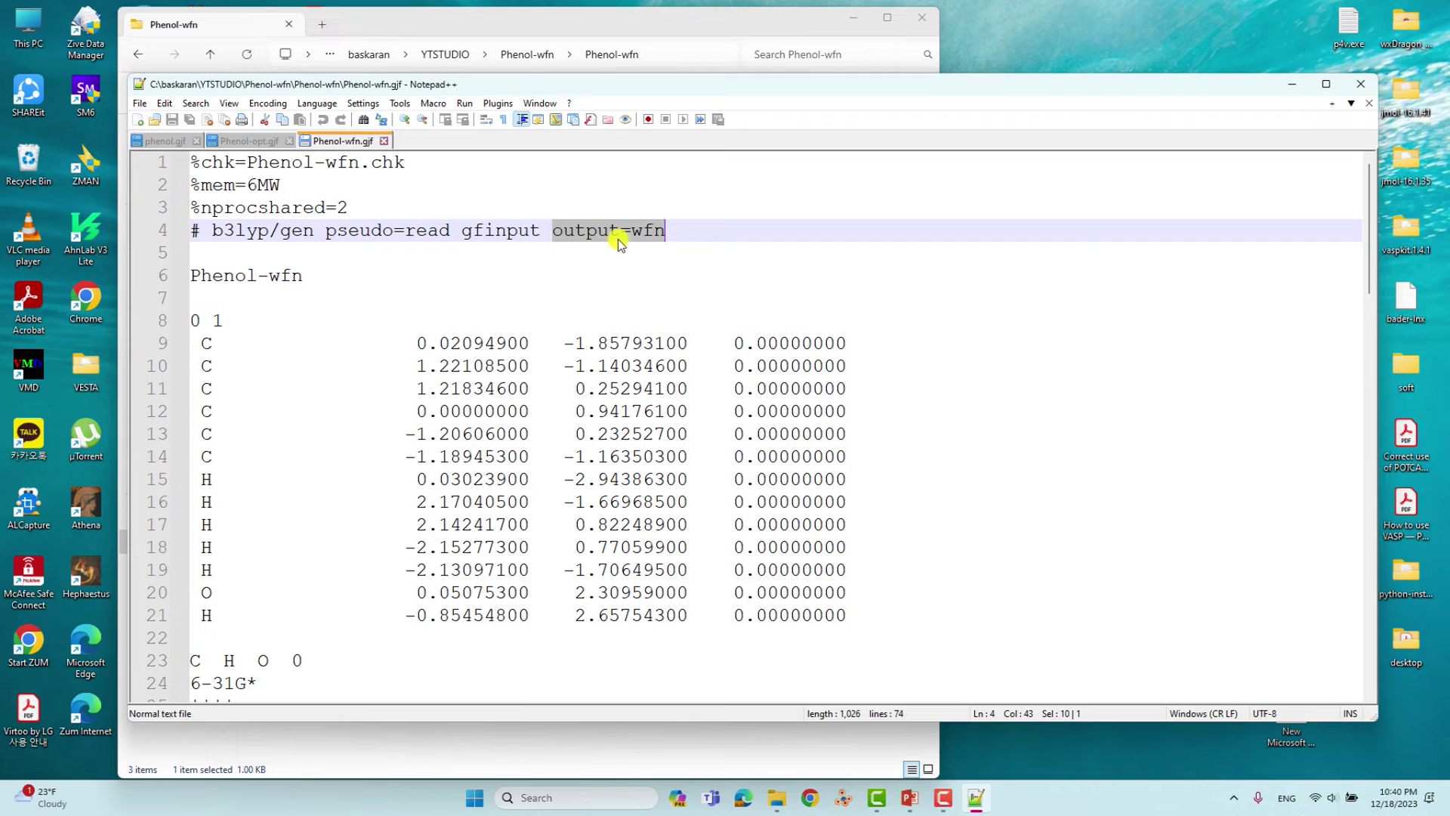
{"action": "left_click_drag", "start_coordinate": [674, 230], "coordinate": [552, 234]}
{"action": "left_click", "coordinate": [231, 255]}
{"action": "left_click_drag", "start_coordinate": [318, 275], "coordinate": [197, 278]}
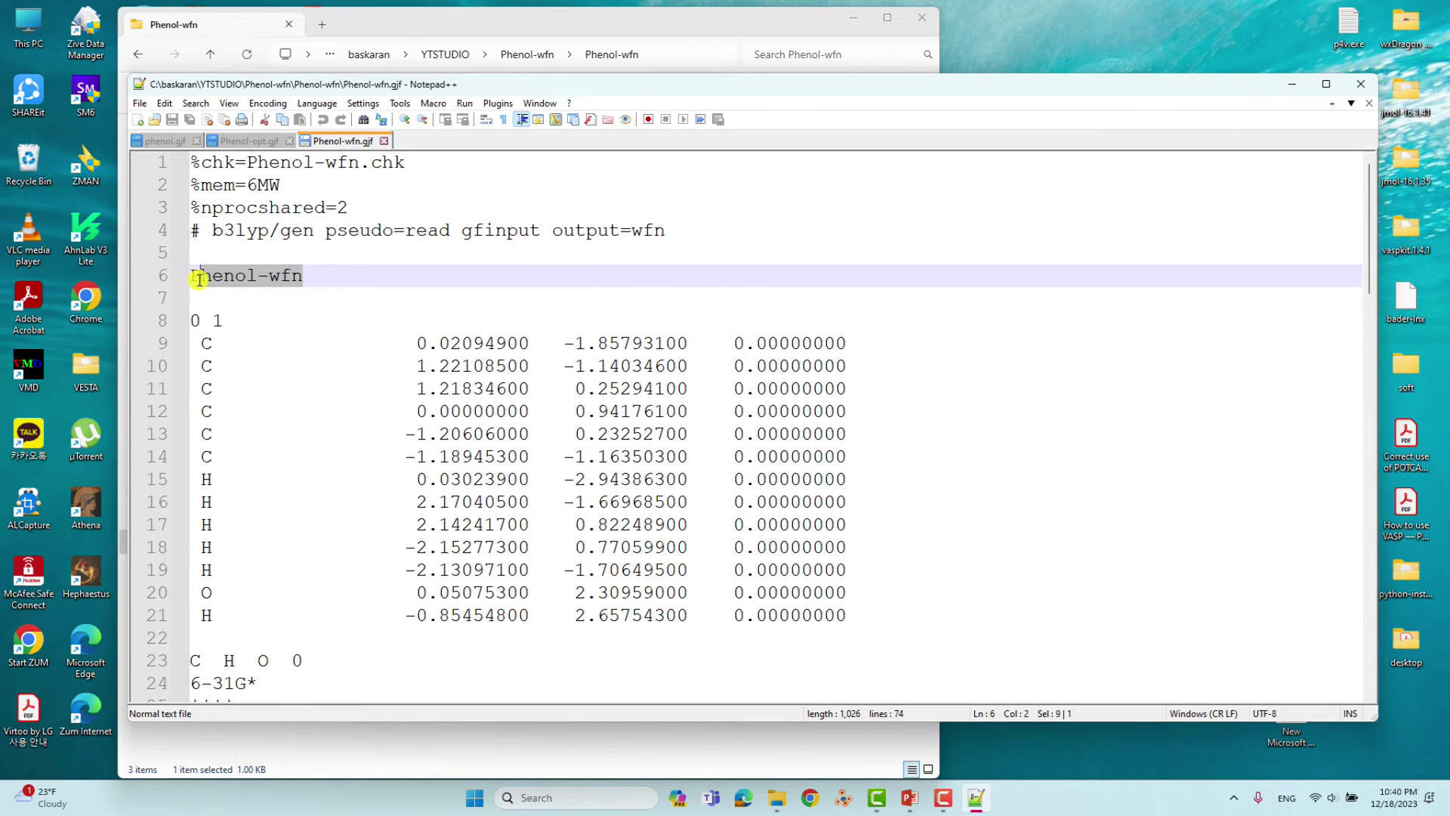
{"action": "left_click", "coordinate": [212, 303]}
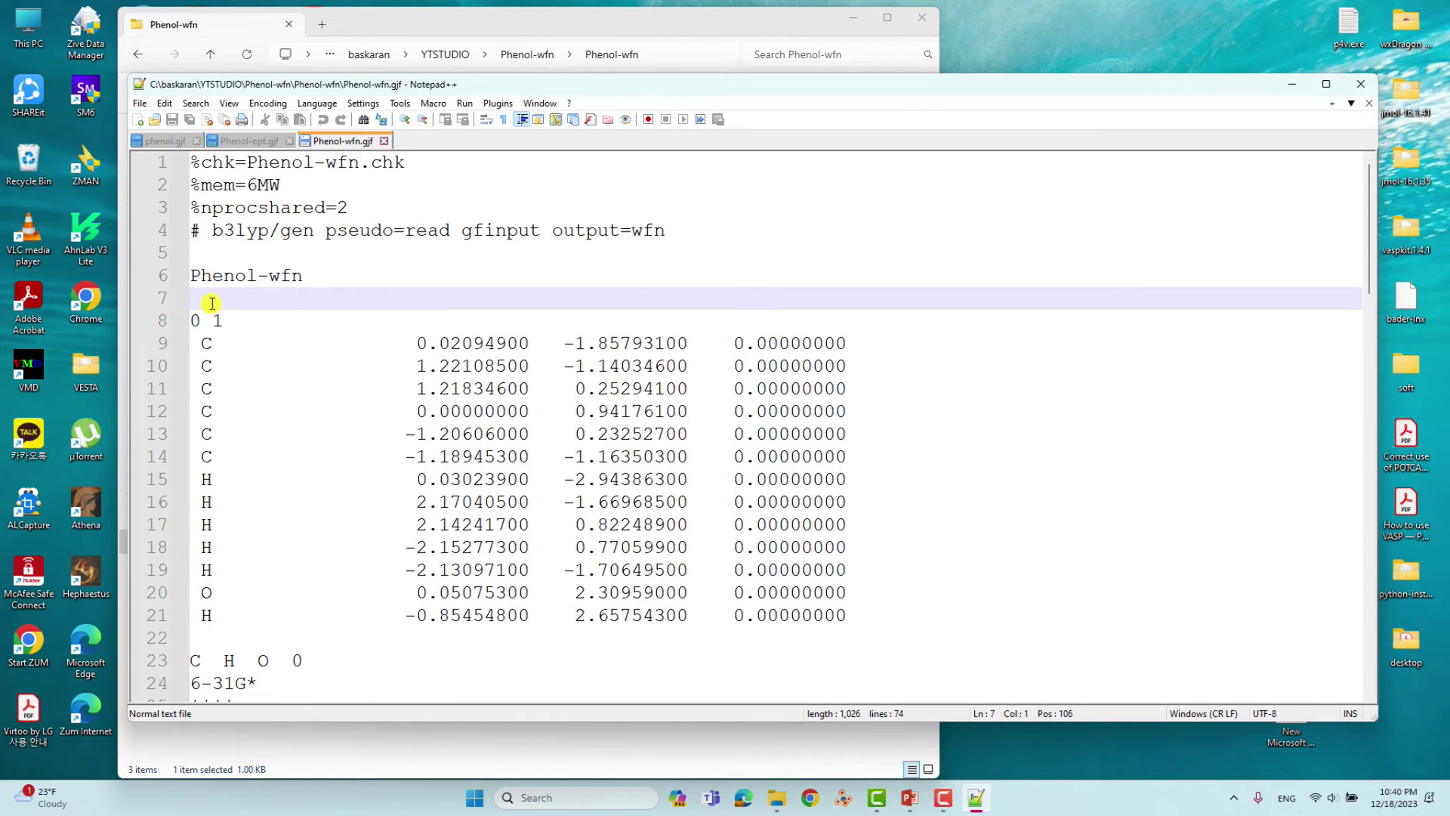
{"action": "double_click", "coordinate": [216, 321]}
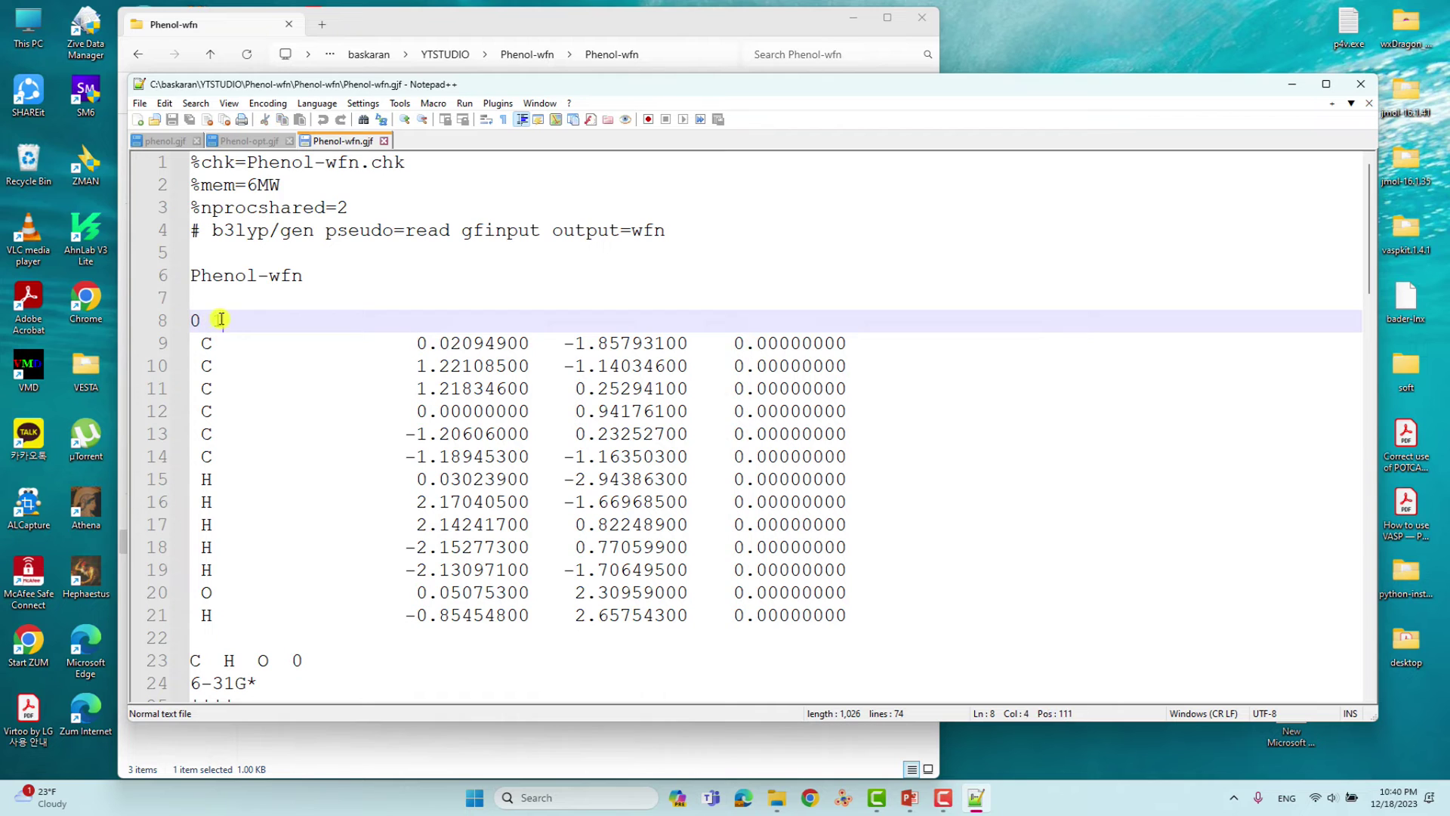
{"action": "left_click_drag", "start_coordinate": [196, 340], "coordinate": [865, 614]}
{"action": "scroll", "coordinate": [815, 552], "scroll_direction": "down", "scroll_amount": 2}
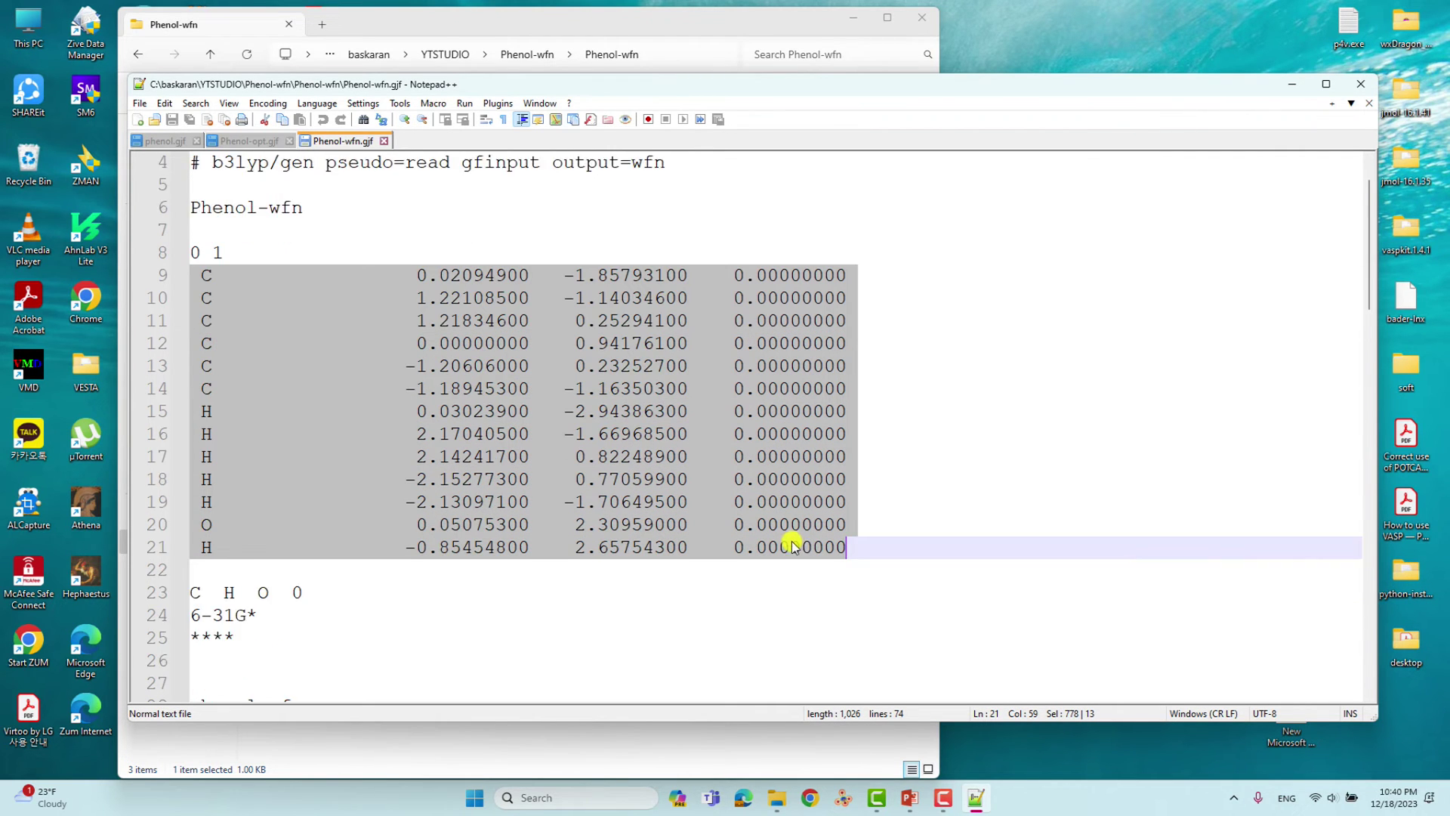
{"action": "left_click", "coordinate": [224, 510]}
{"action": "left_click_drag", "start_coordinate": [270, 524], "coordinate": [179, 526]}
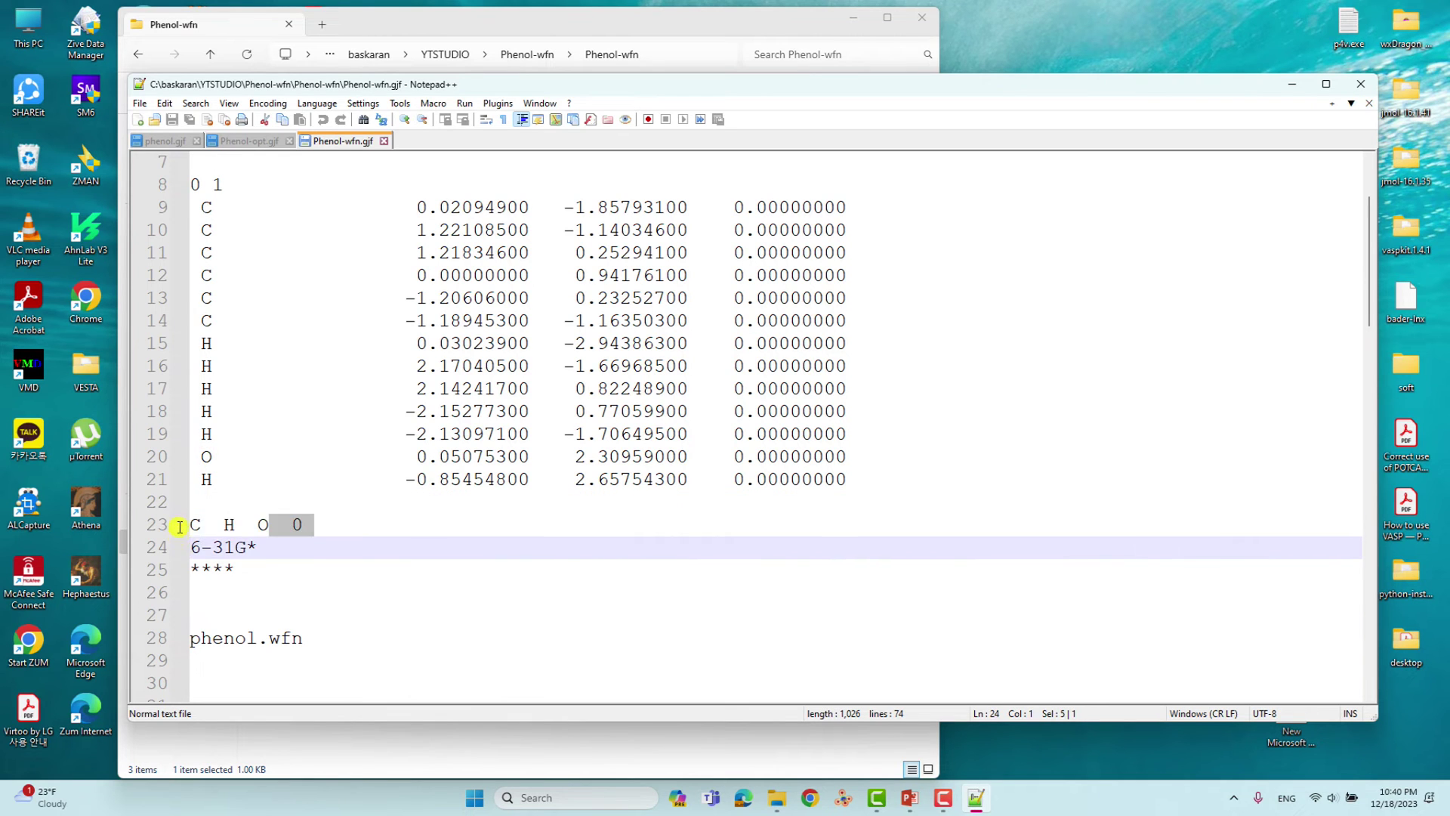
{"action": "double_click", "coordinate": [297, 524]}
{"action": "left_click_drag", "start_coordinate": [258, 548], "coordinate": [176, 550]}
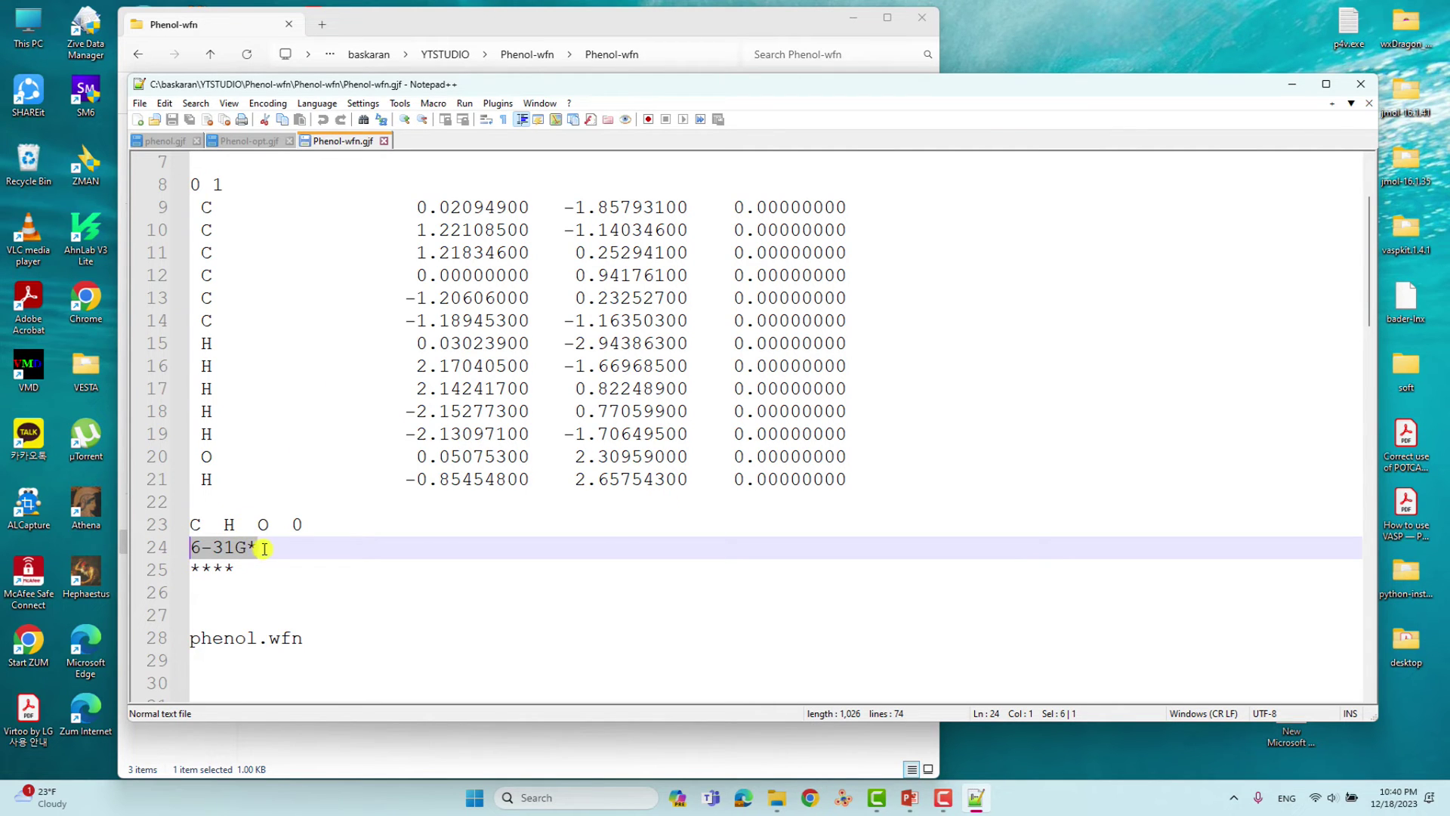
{"action": "left_click_drag", "start_coordinate": [262, 567], "coordinate": [153, 568]}
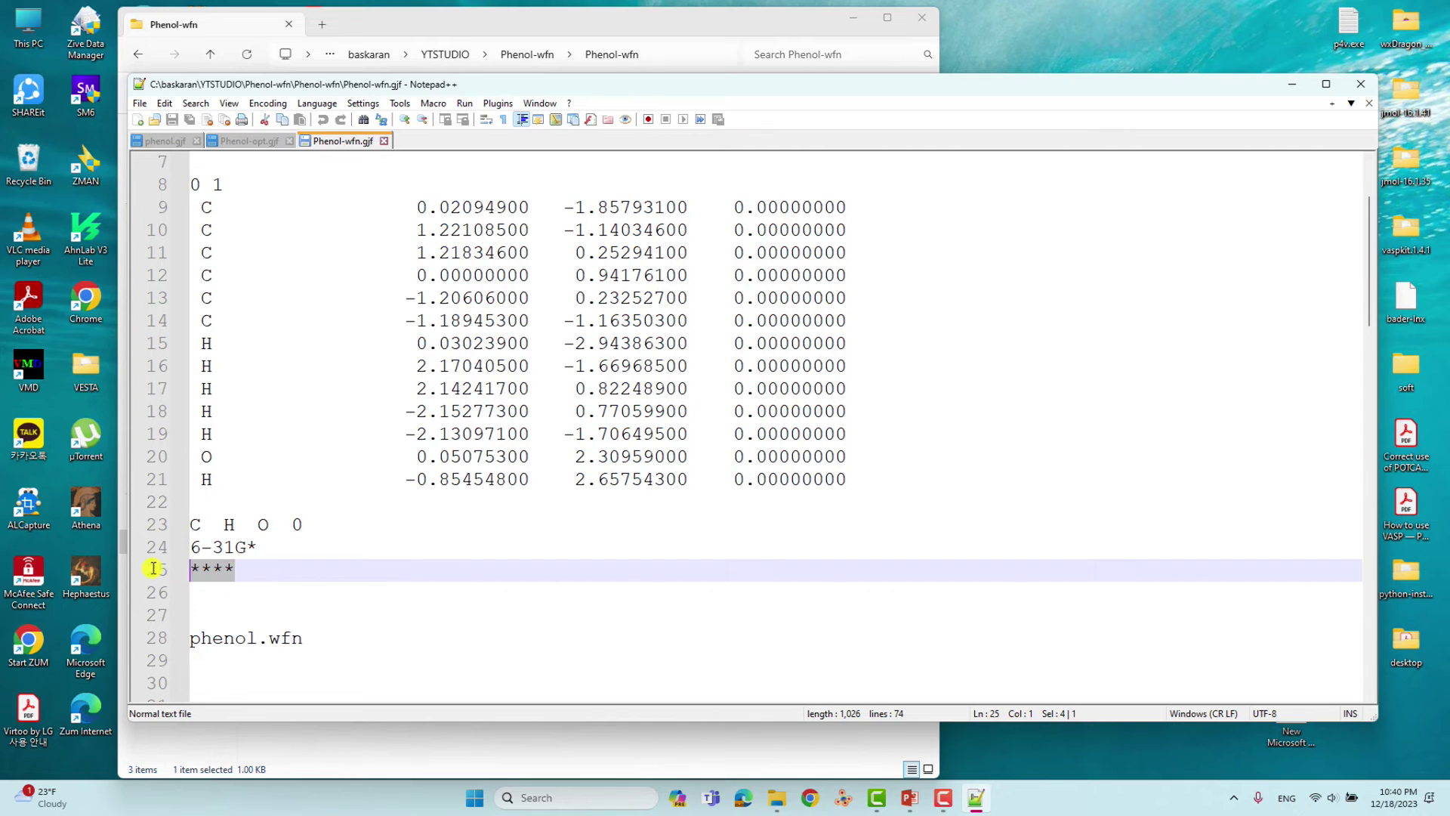
{"action": "left_click", "coordinate": [203, 590]}
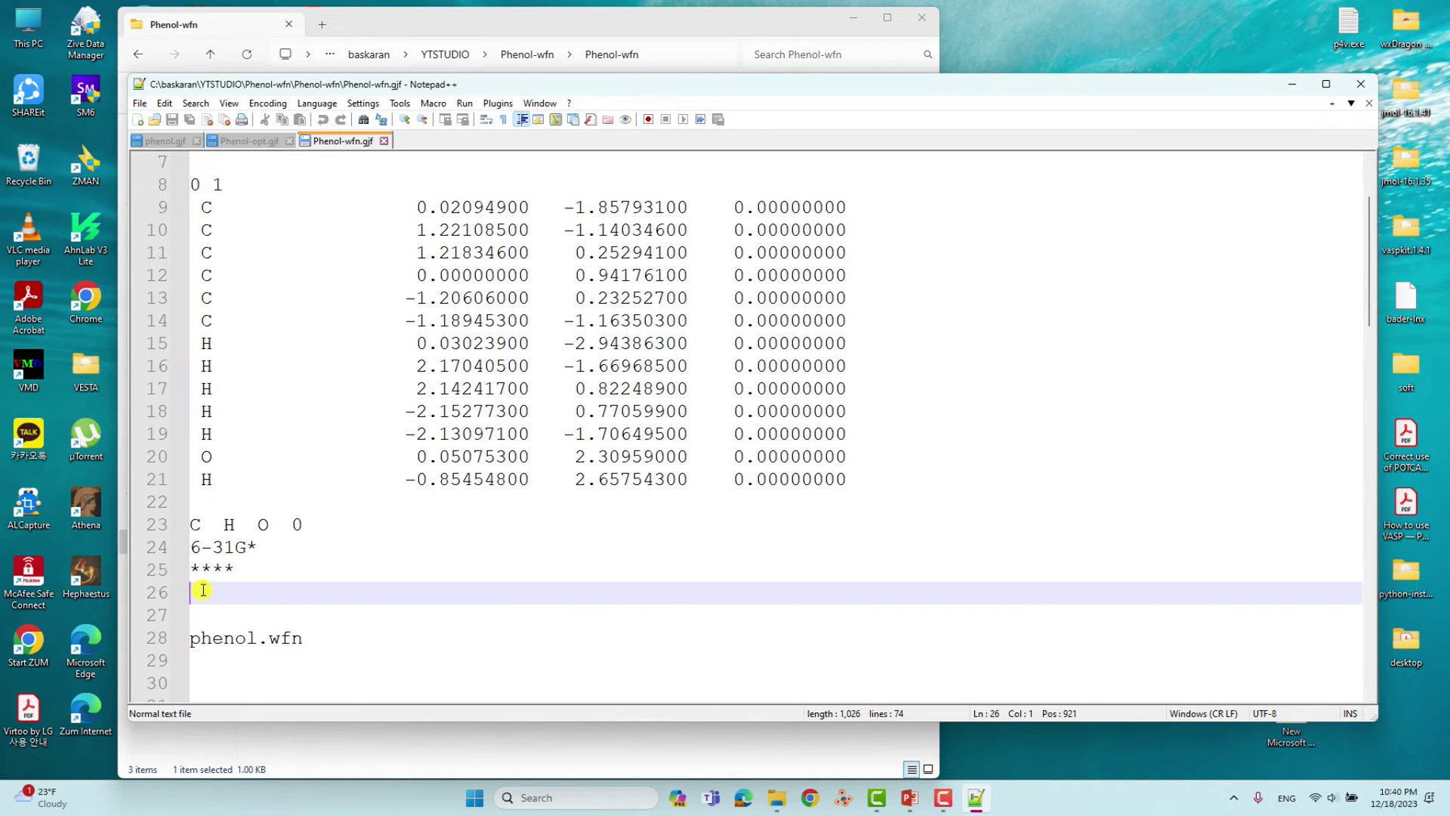
{"action": "left_click", "coordinate": [195, 620]}
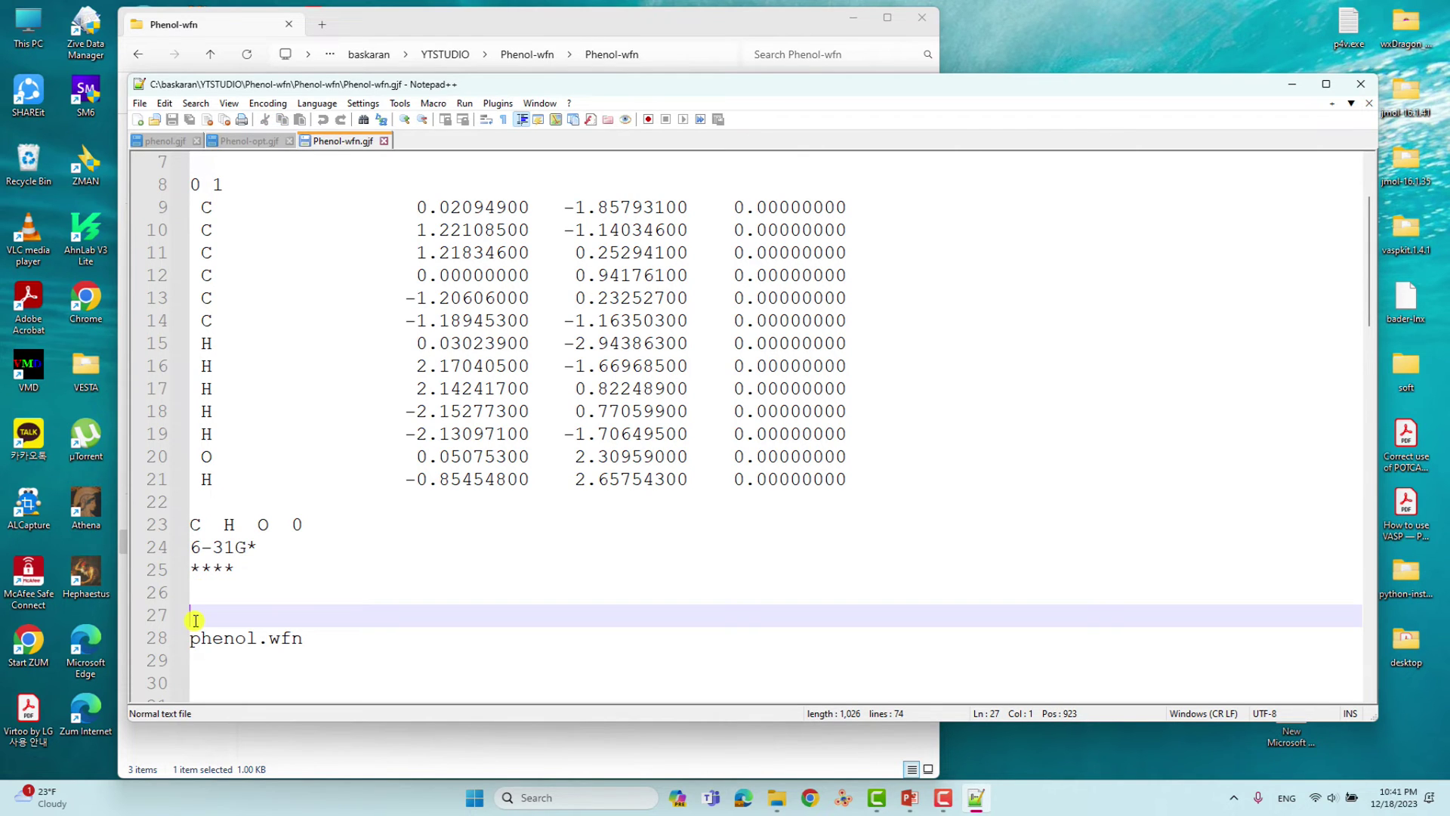
{"action": "left_click", "coordinate": [197, 579]}
{"action": "left_click", "coordinate": [195, 613]}
{"action": "left_click", "coordinate": [194, 587]}
{"action": "left_click", "coordinate": [192, 613]}
{"action": "left_click", "coordinate": [311, 641]}
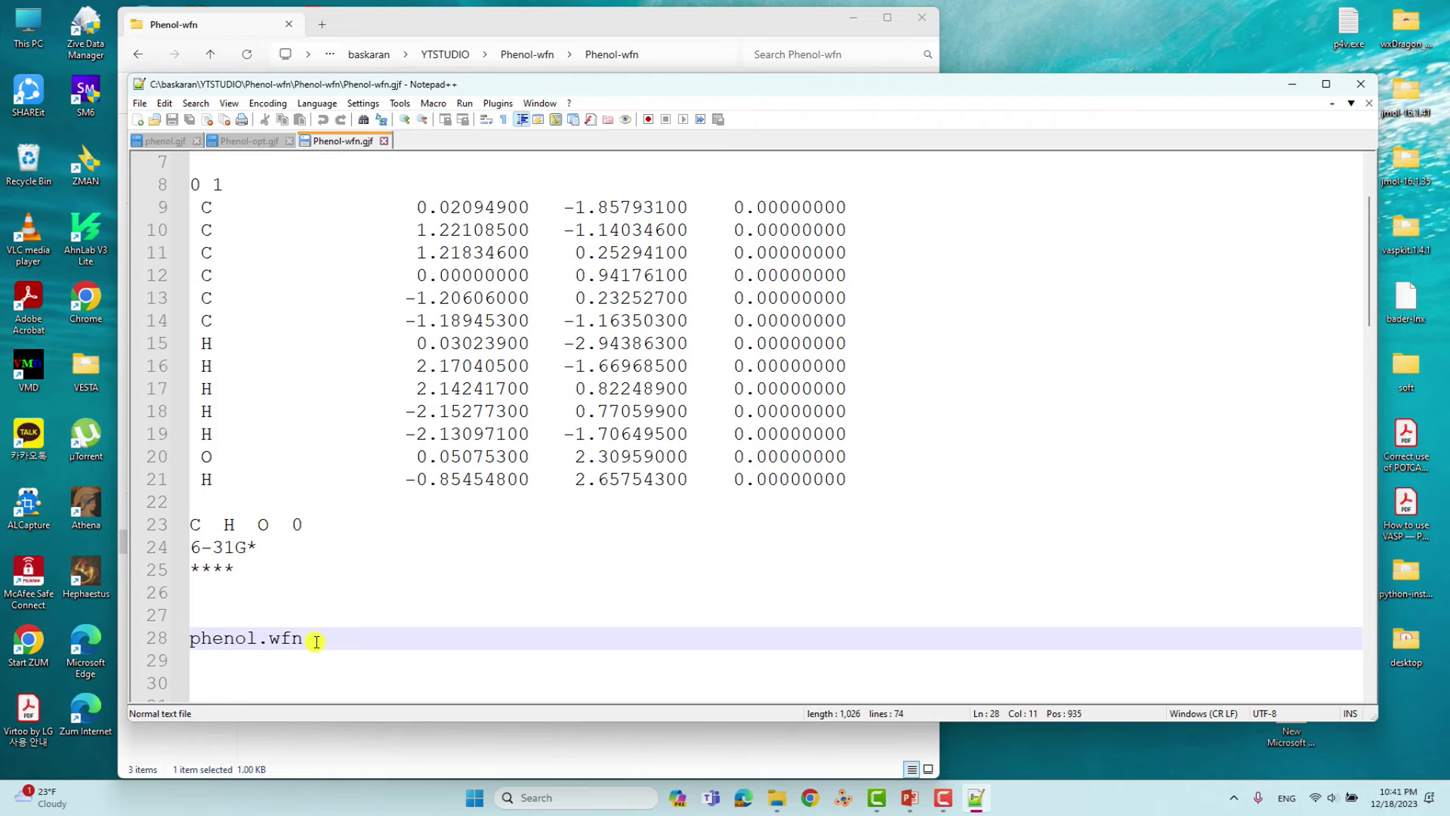
Add blank lines after phenol.wfn, save with Ctrl+S, and close Notepad++
{"action": "key", "text": "Return"}
{"action": "key", "text": "Return"}
{"action": "key", "text": "Return"}
{"action": "key", "text": "Return"}
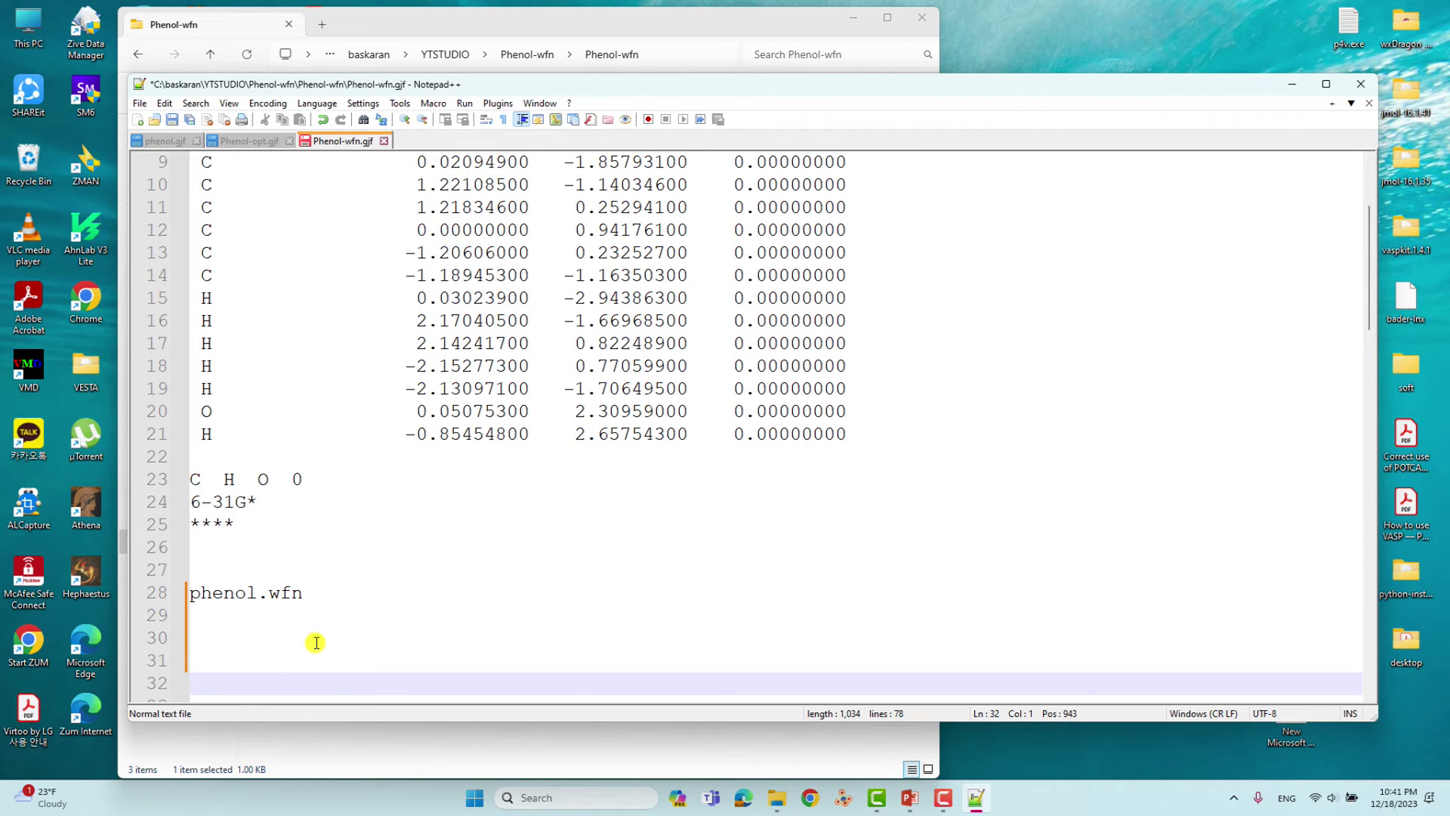
{"action": "key", "text": "ctrl+s"}
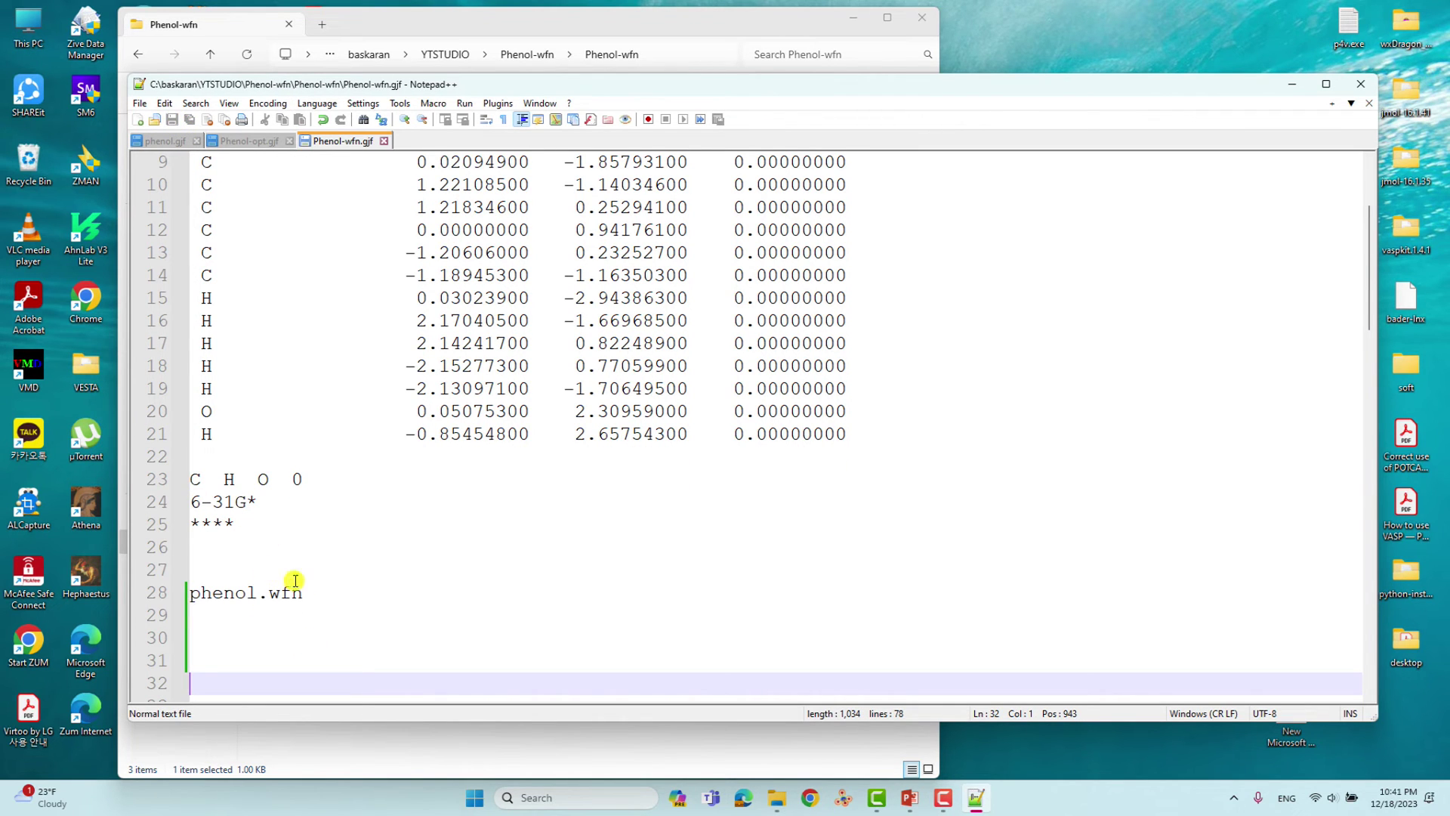
{"action": "left_click_drag", "start_coordinate": [302, 593], "coordinate": [191, 595]}
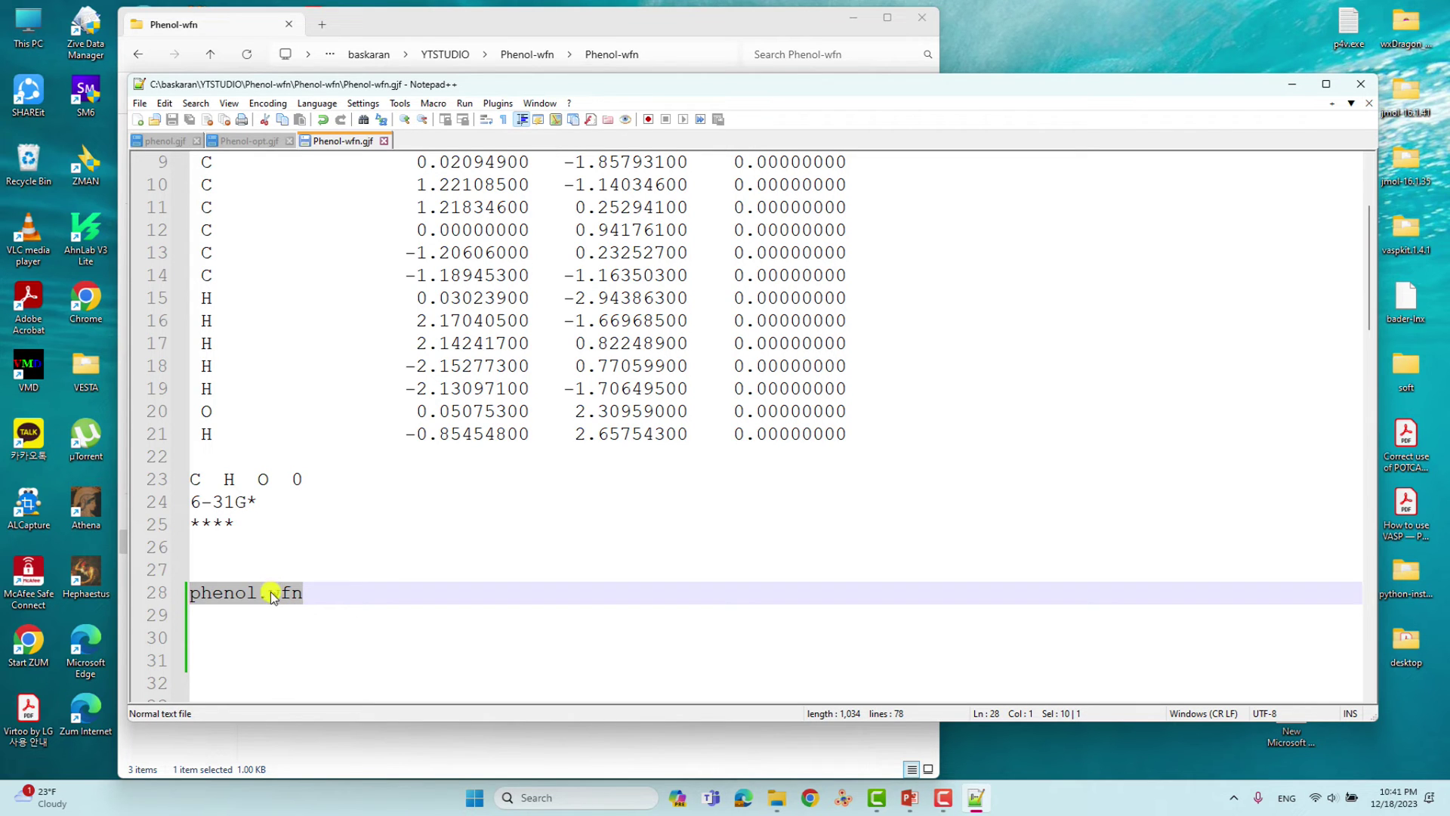
{"action": "scroll", "coordinate": [304, 387], "scroll_direction": "up", "scroll_amount": 3}
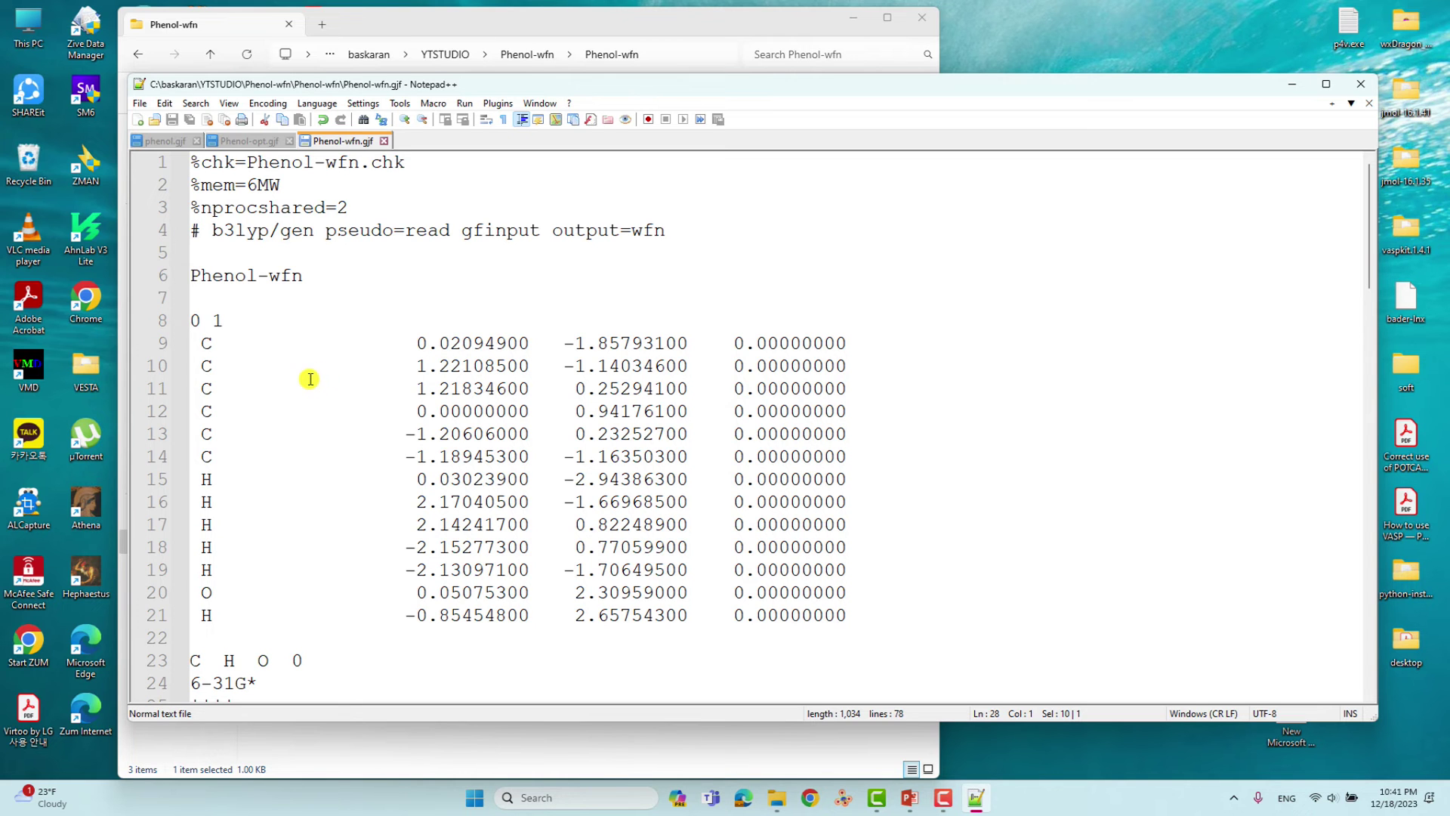
{"action": "left_click", "coordinate": [1360, 84]}
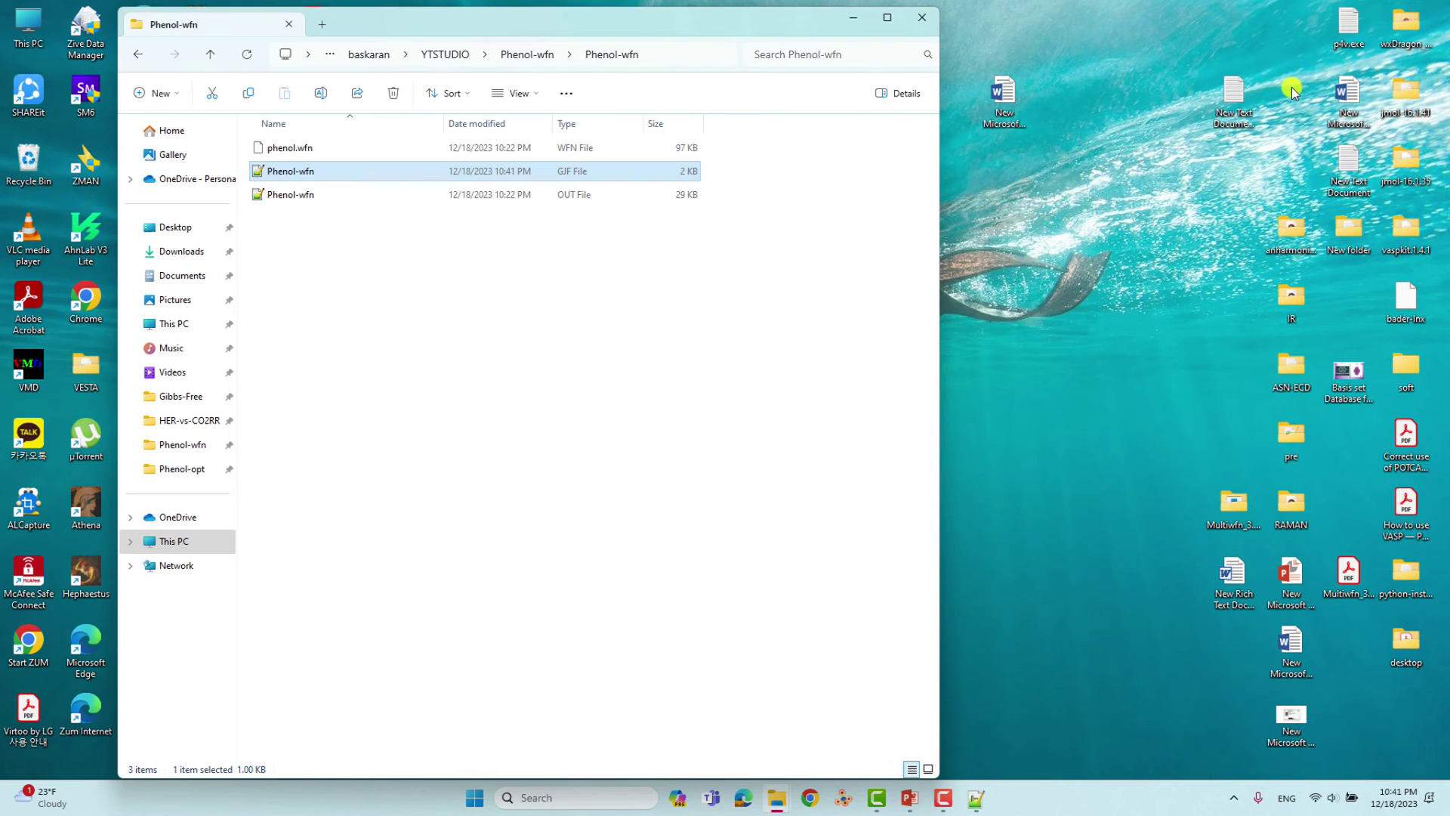
Open Phenol-wfn.out in Notepad++ through its right-click Open command
{"action": "left_click", "coordinate": [292, 195]}
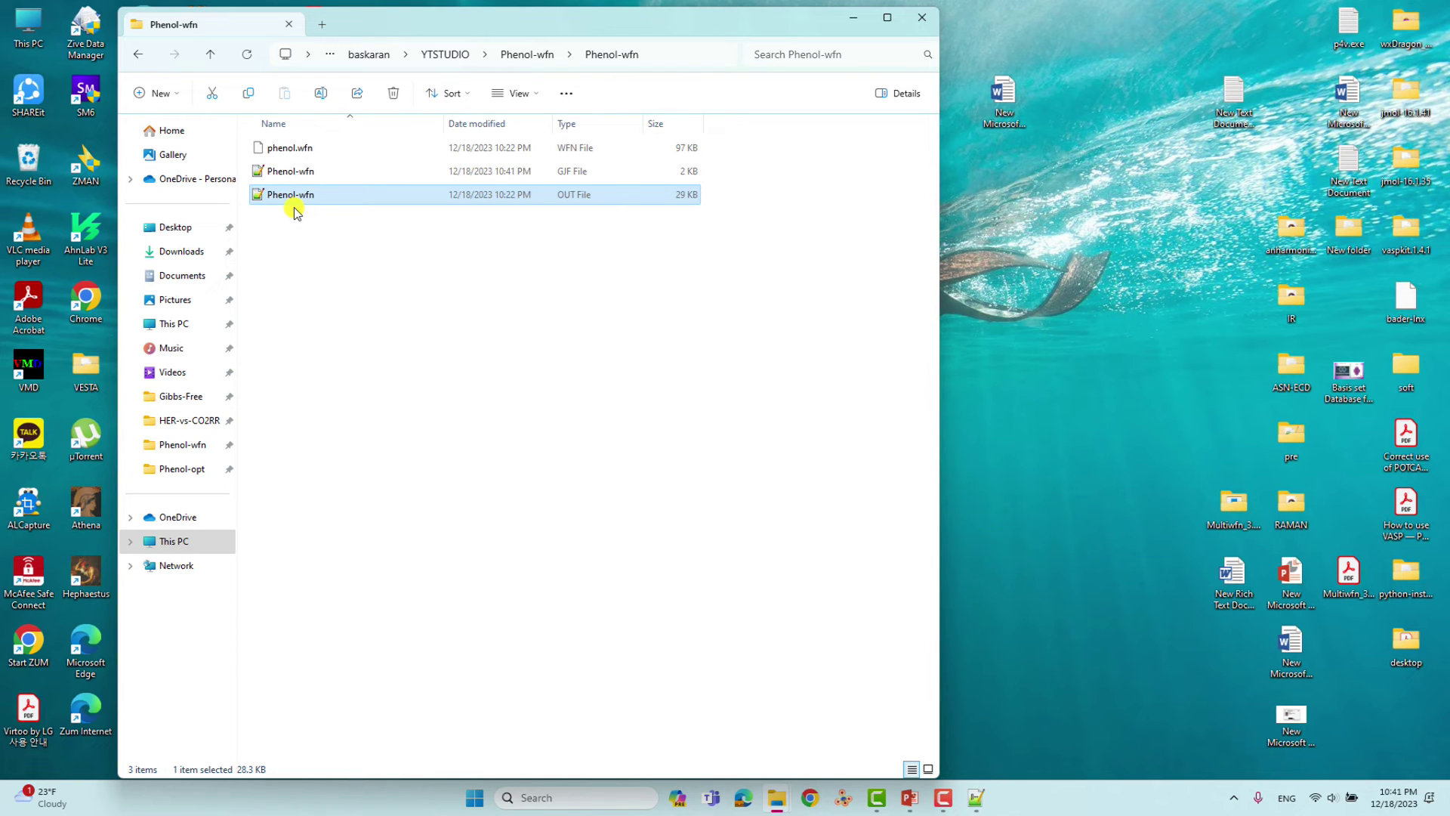
{"action": "right_click", "coordinate": [292, 204]}
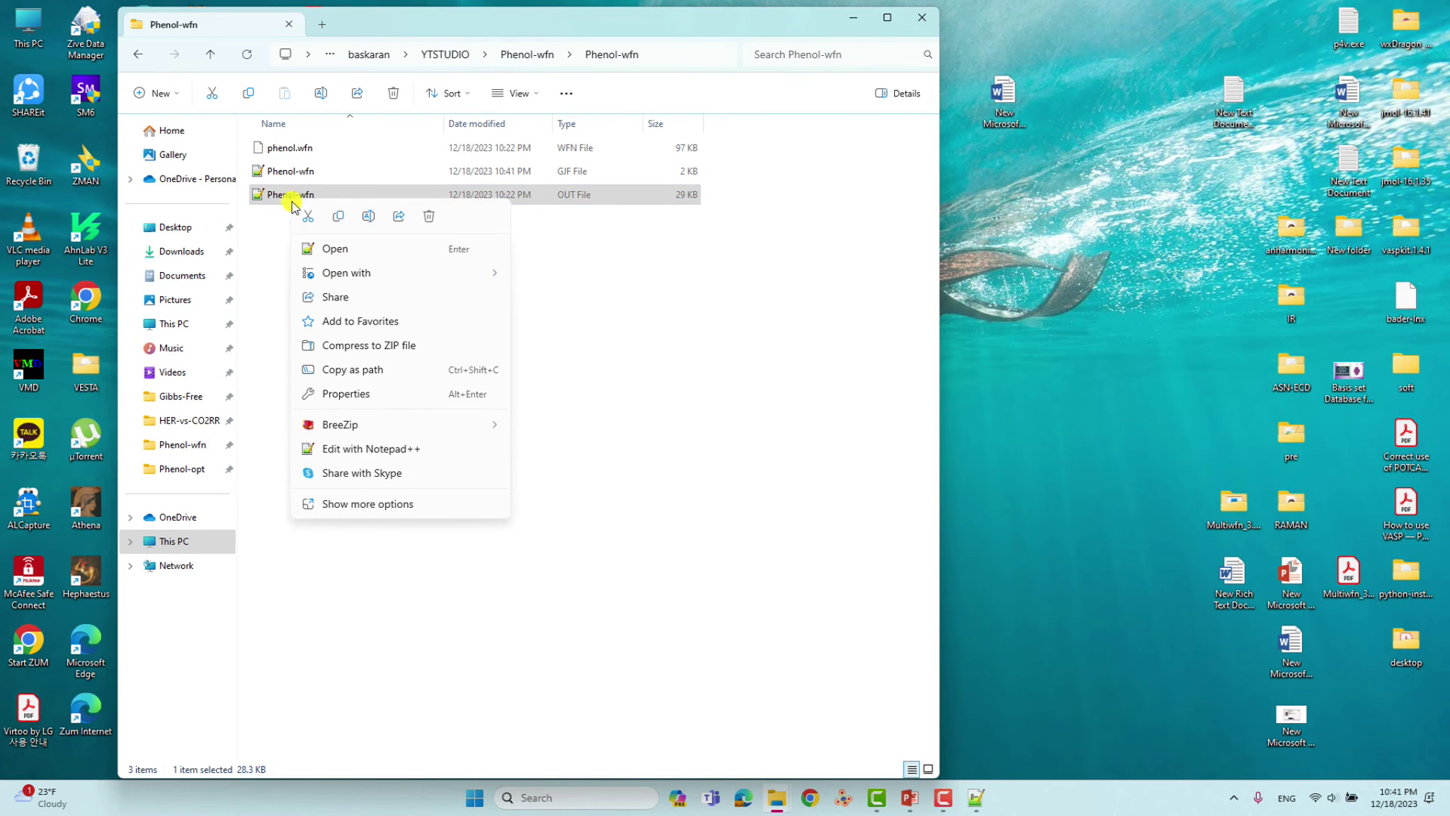
{"action": "left_click", "coordinate": [333, 246]}
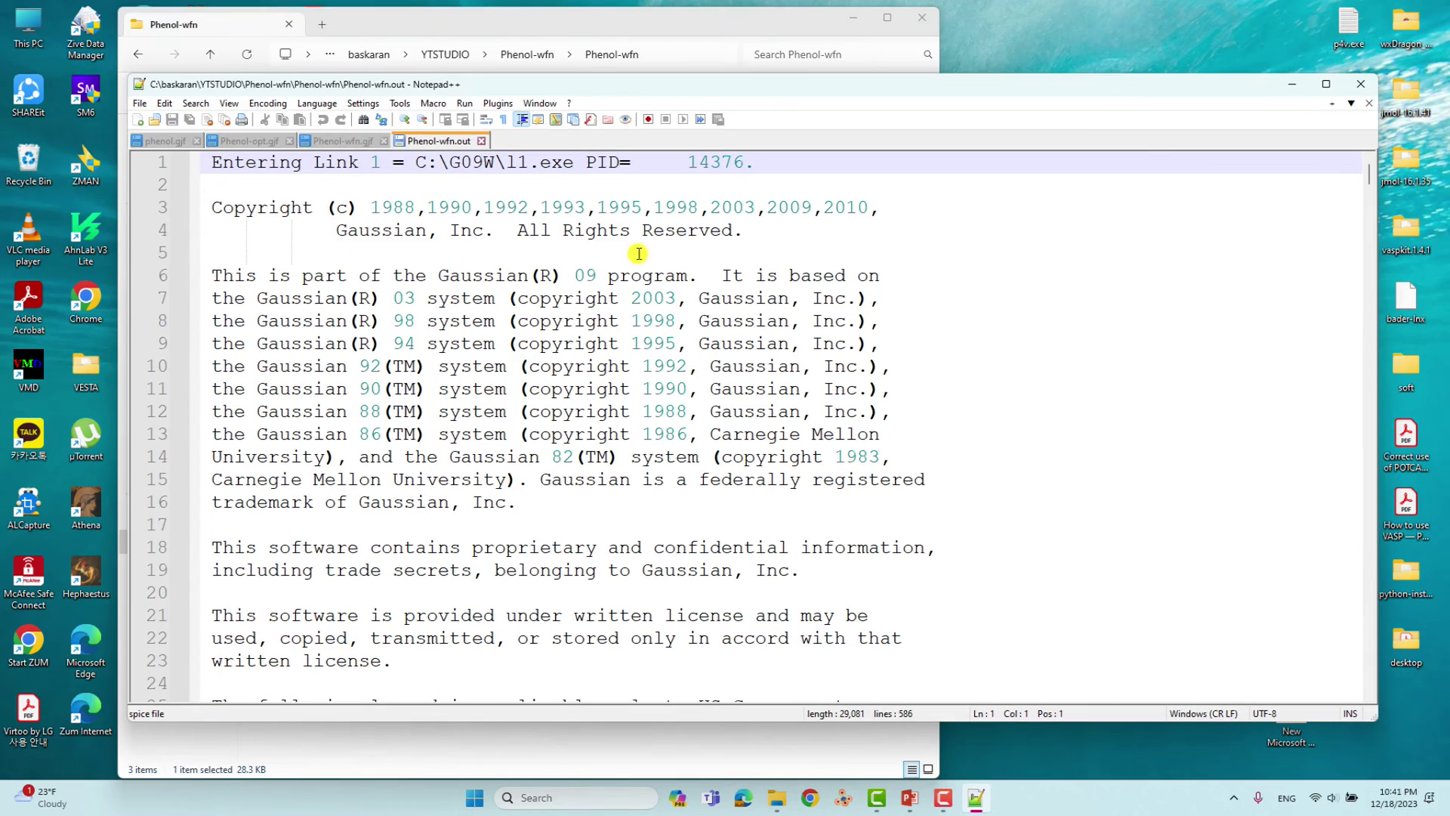
Check output=wfn on line 81 and the log end reporting phenol.wfn written, then close
{"action": "scroll", "coordinate": [638, 252], "scroll_direction": "down", "scroll_amount": 17}
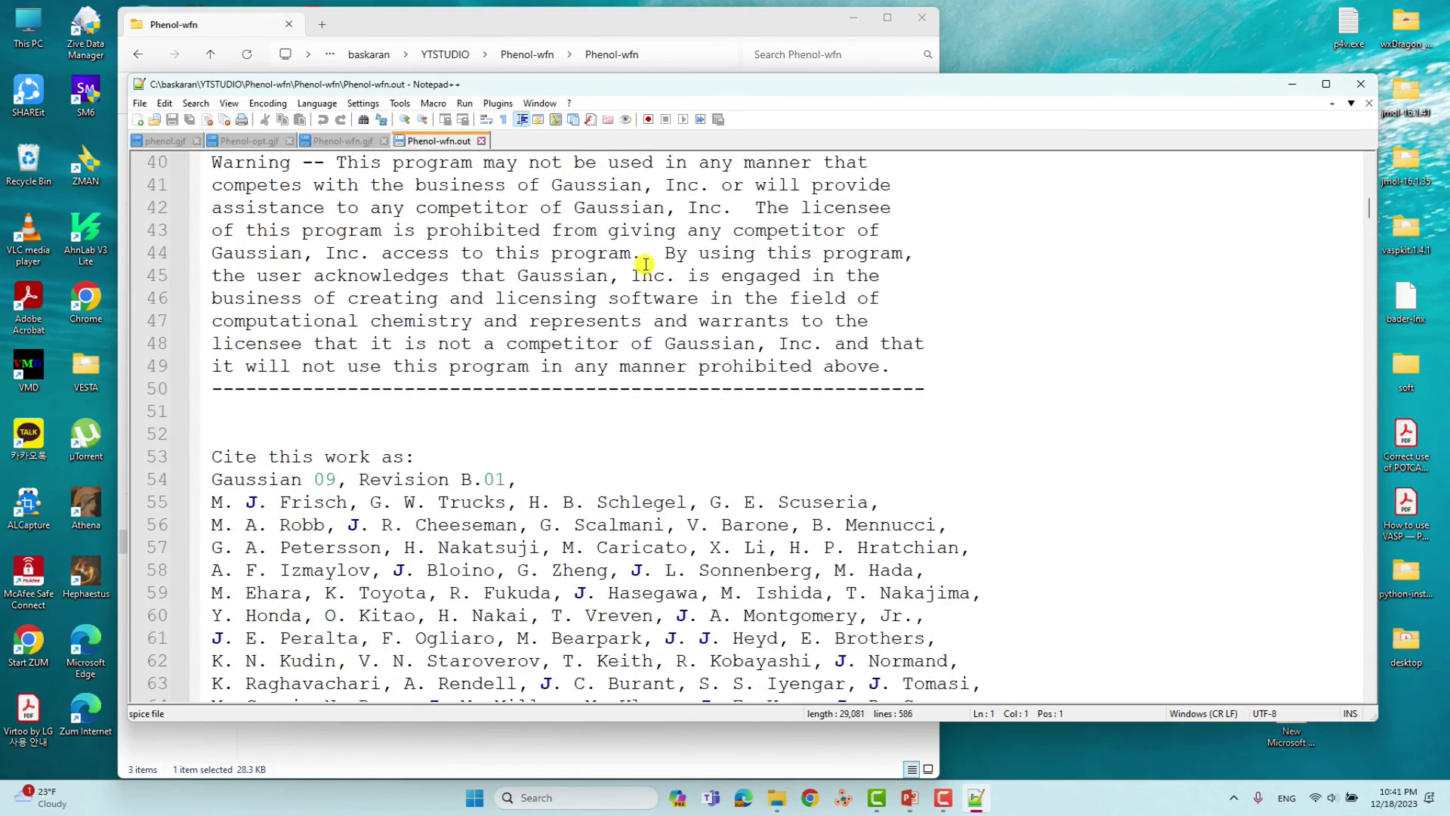
{"action": "scroll", "coordinate": [646, 266], "scroll_direction": "down", "scroll_amount": 7}
{"action": "left_click_drag", "start_coordinate": [575, 344], "coordinate": [690, 337]}
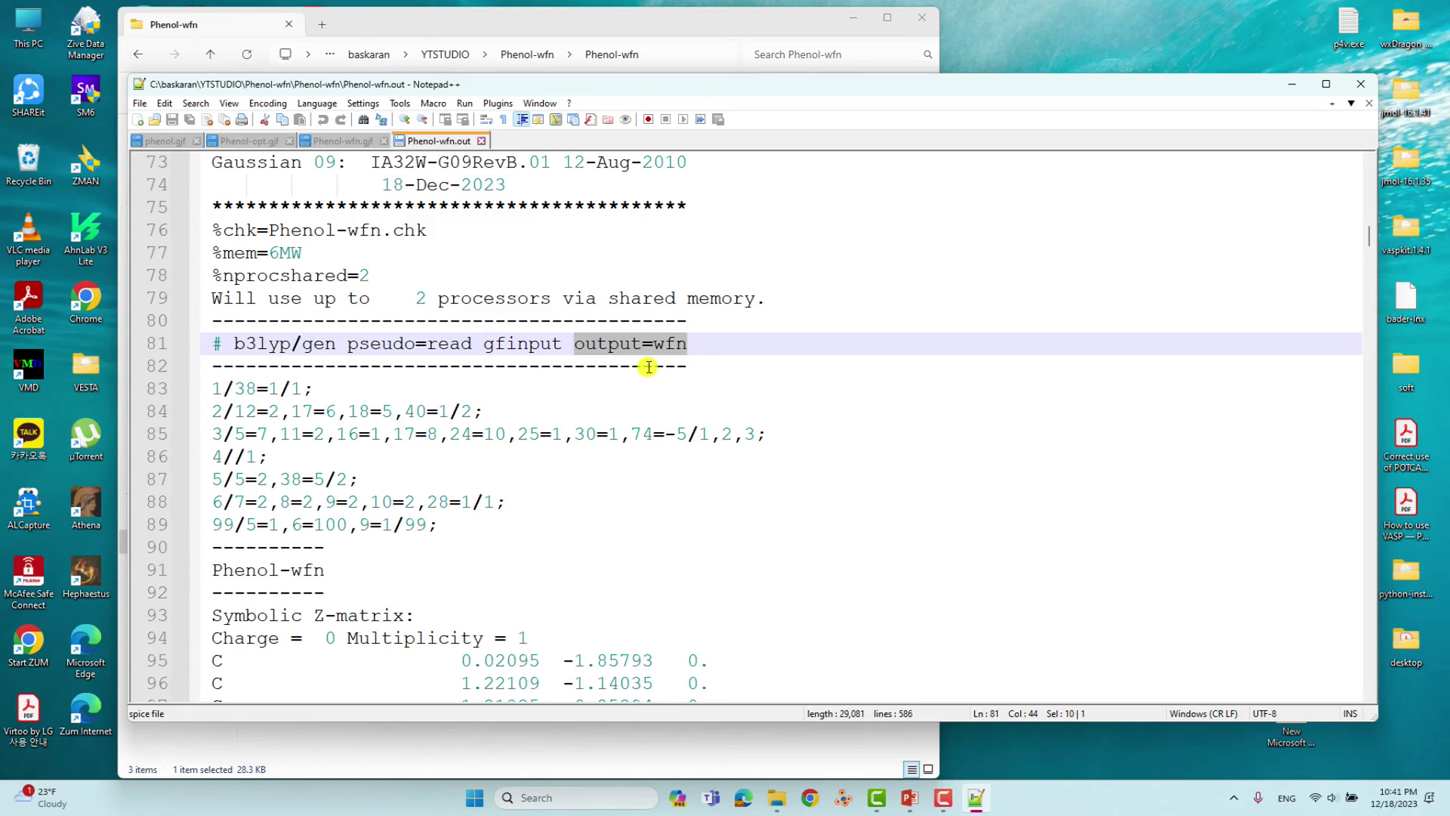
{"action": "left_click_drag", "start_coordinate": [1367, 238], "coordinate": [1320, 669]}
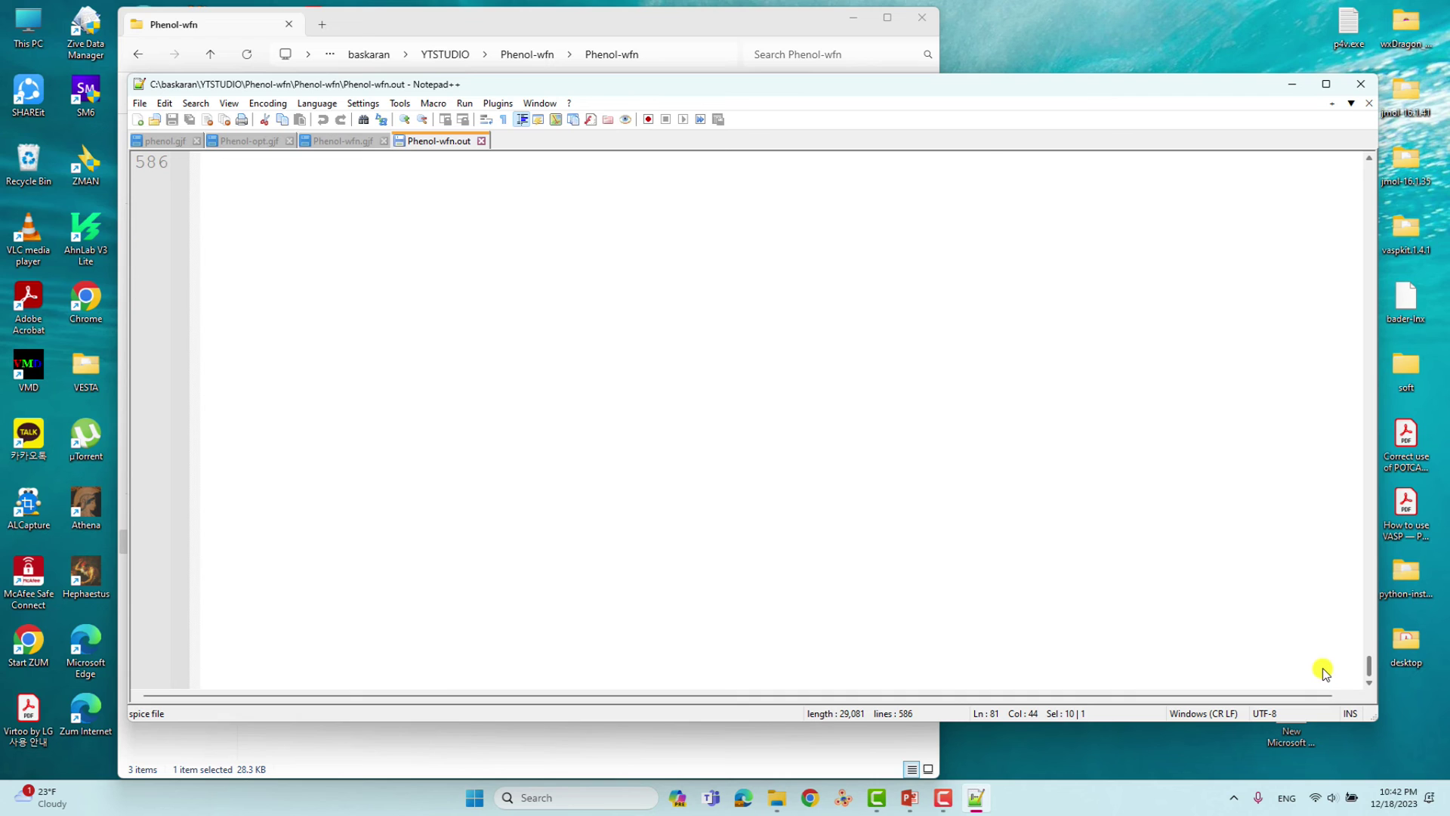
{"action": "key", "text": "ctrl+End"}
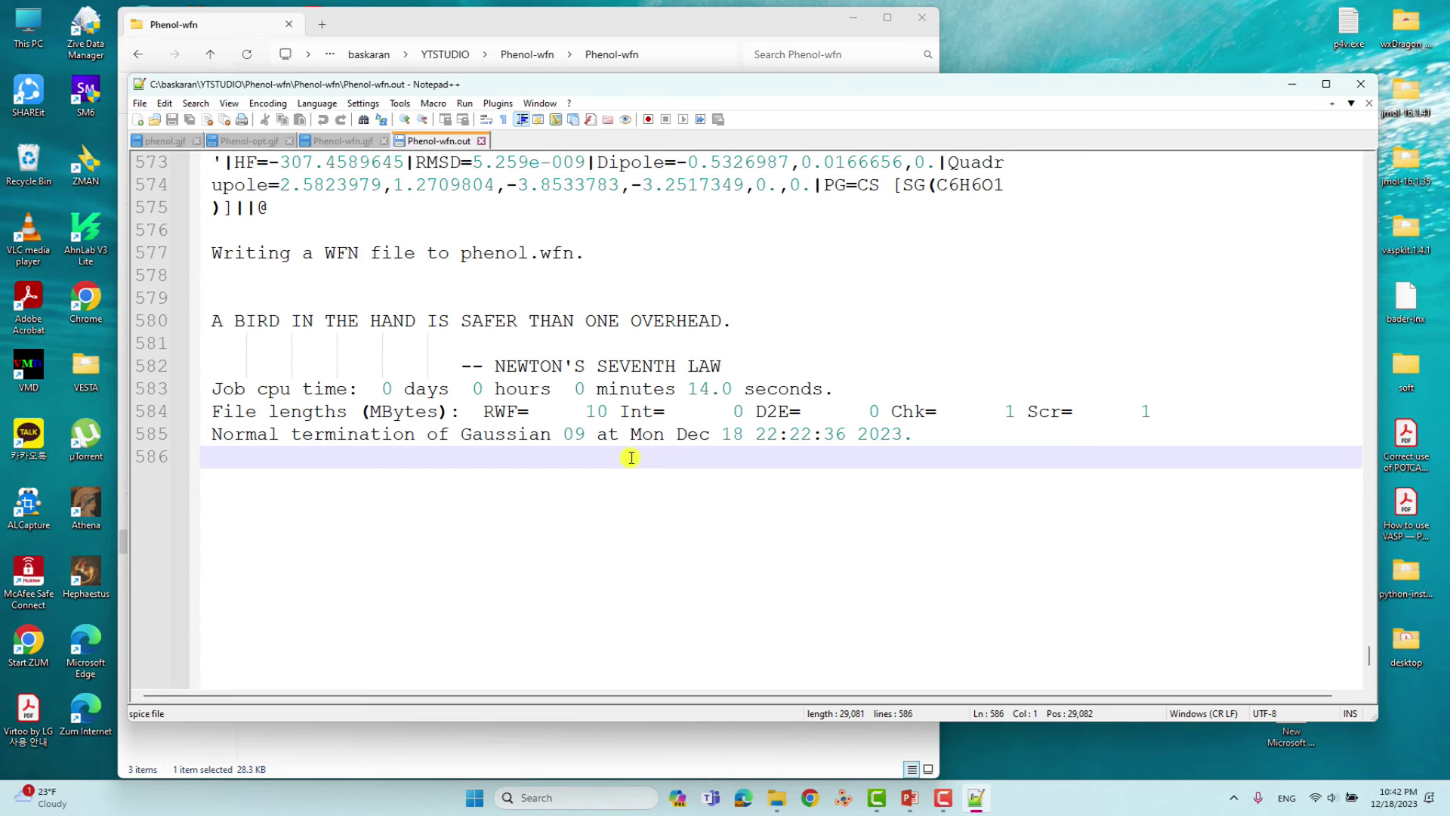
{"action": "left_click", "coordinate": [1359, 86]}
Check that phenol.wfn is 97 KB in the Phenol-wfn folder, then go to Local Disk (C:)
{"action": "left_click", "coordinate": [706, 378]}
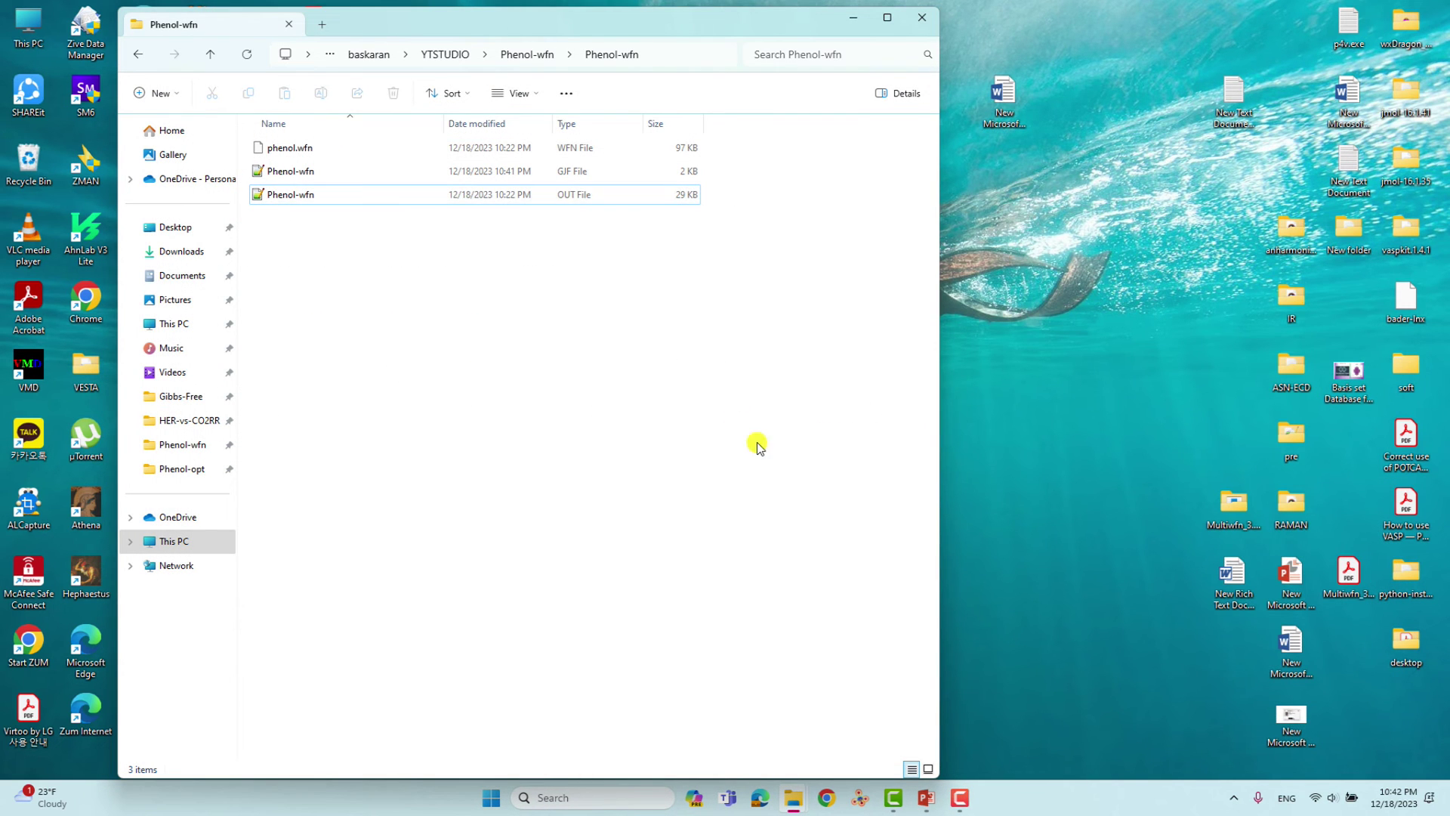
{"action": "left_click", "coordinate": [280, 149]}
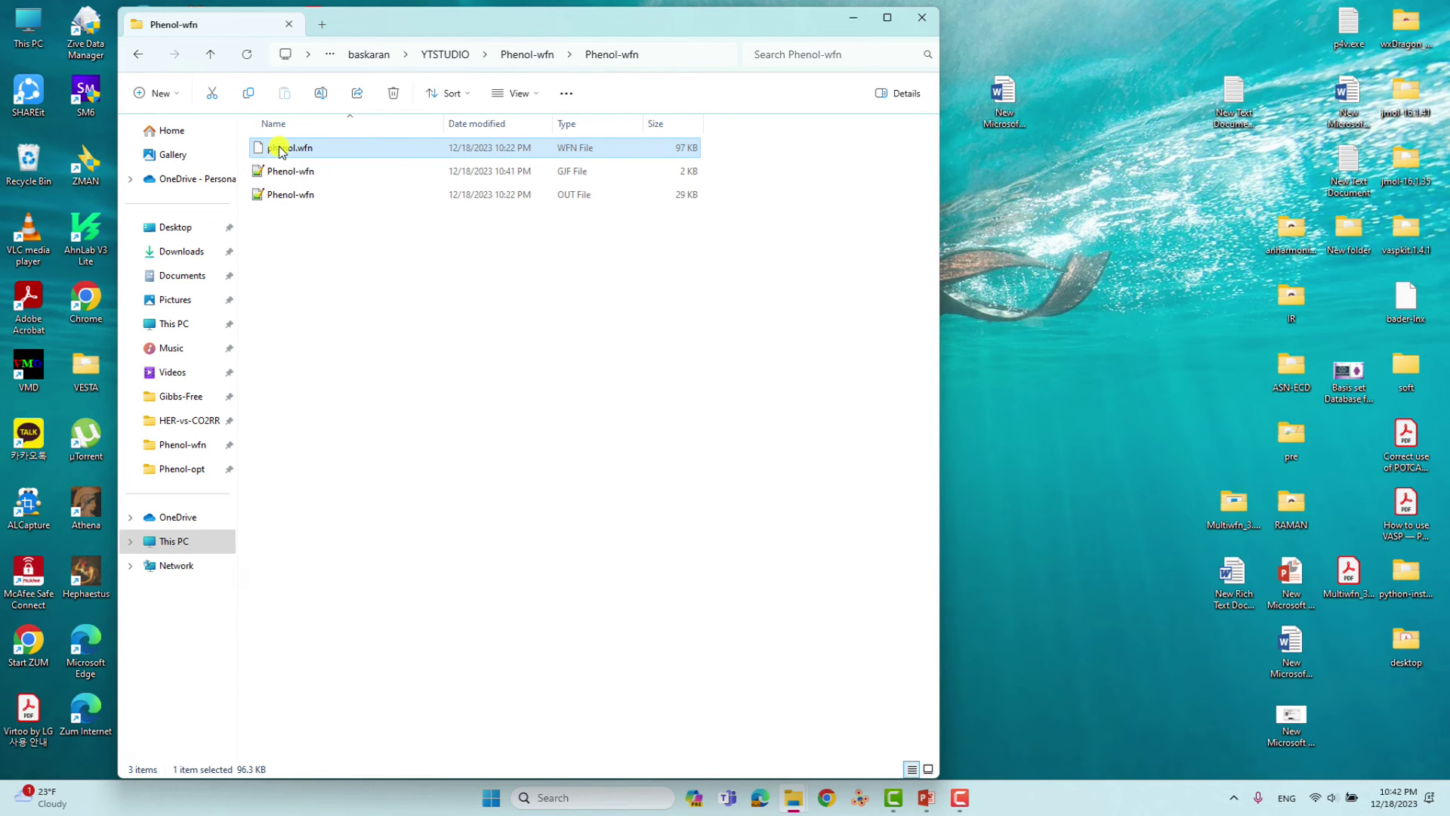
{"action": "left_click", "coordinate": [372, 284]}
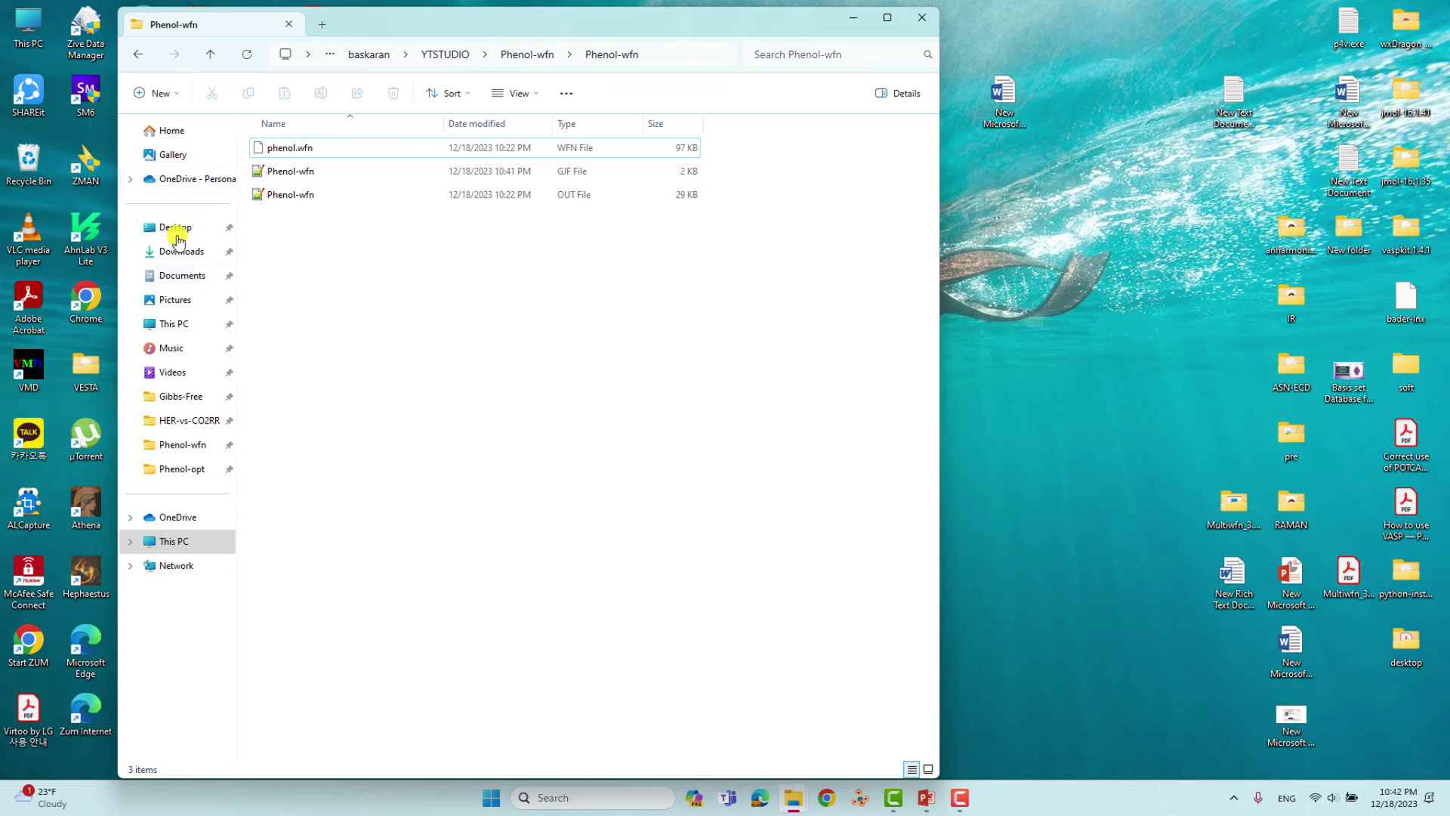
{"action": "left_click", "coordinate": [172, 542]}
{"action": "double_click", "coordinate": [333, 155]}
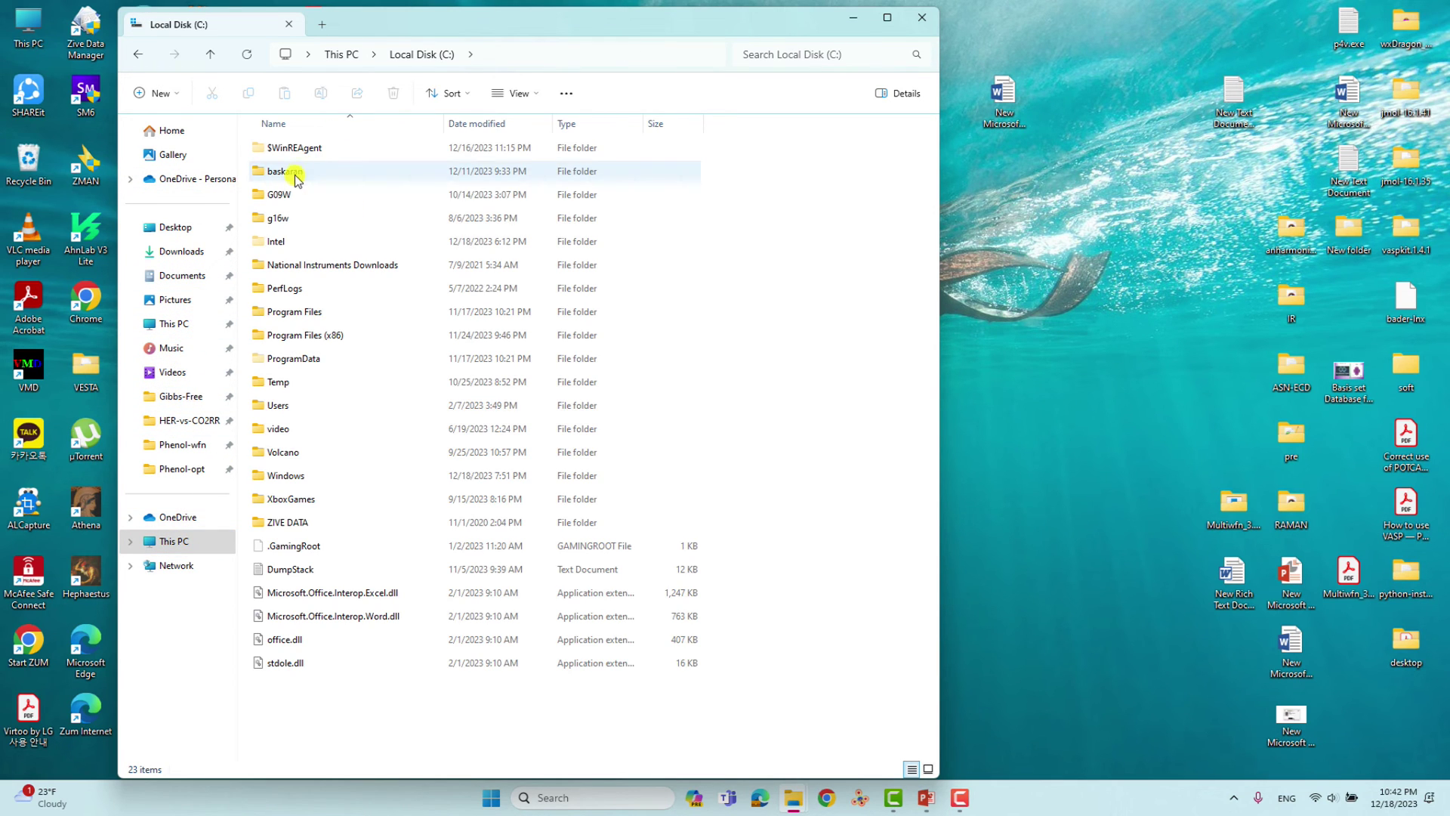
Browse to C:\G09W\Scratch and check phenol.wfn (97 KB) is there beside the .chk files
{"action": "mouse_move", "coordinate": [283, 197]}
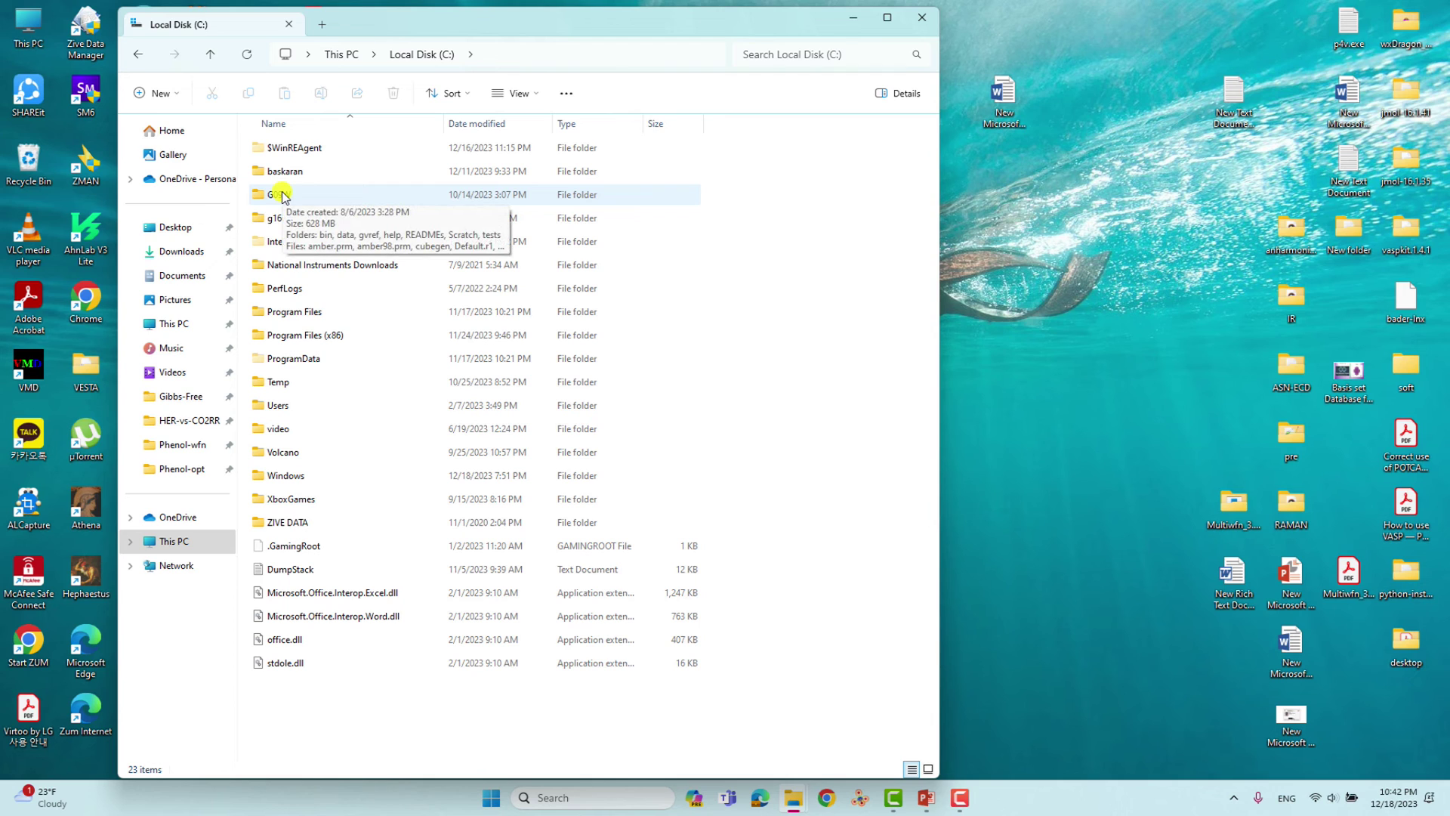
{"action": "double_click", "coordinate": [281, 195]}
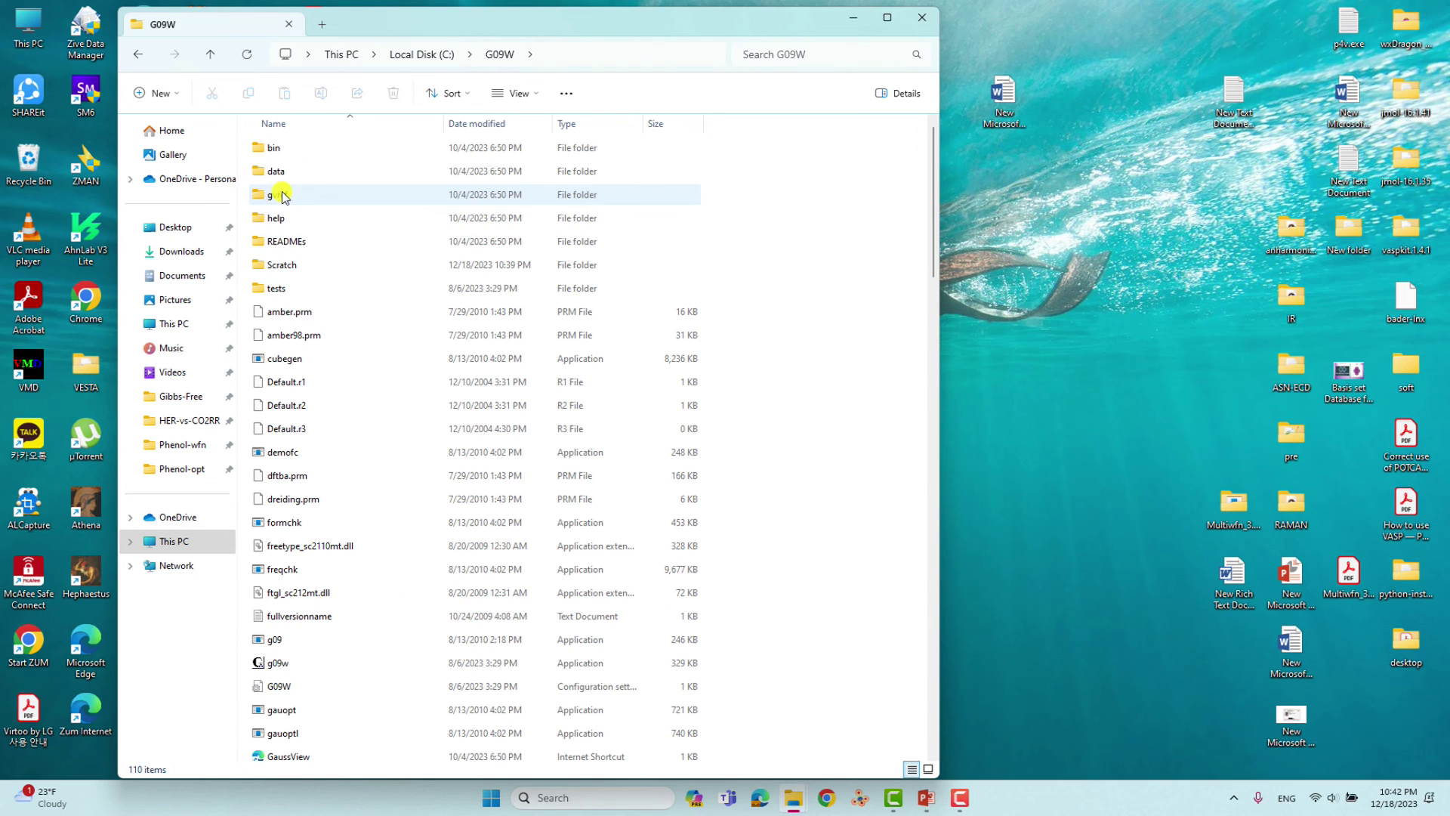
{"action": "double_click", "coordinate": [279, 265]}
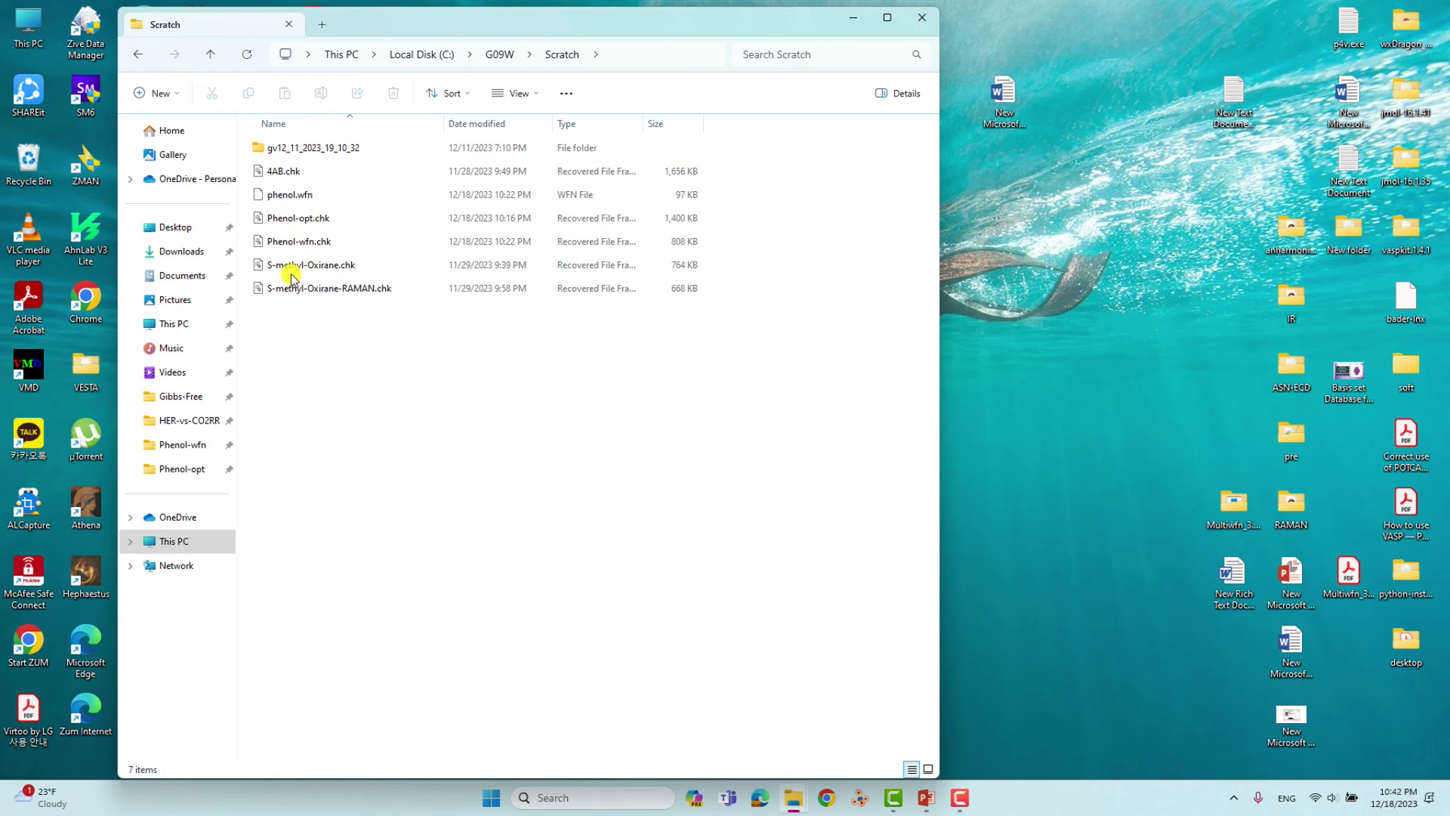
{"action": "left_click", "coordinate": [291, 204]}
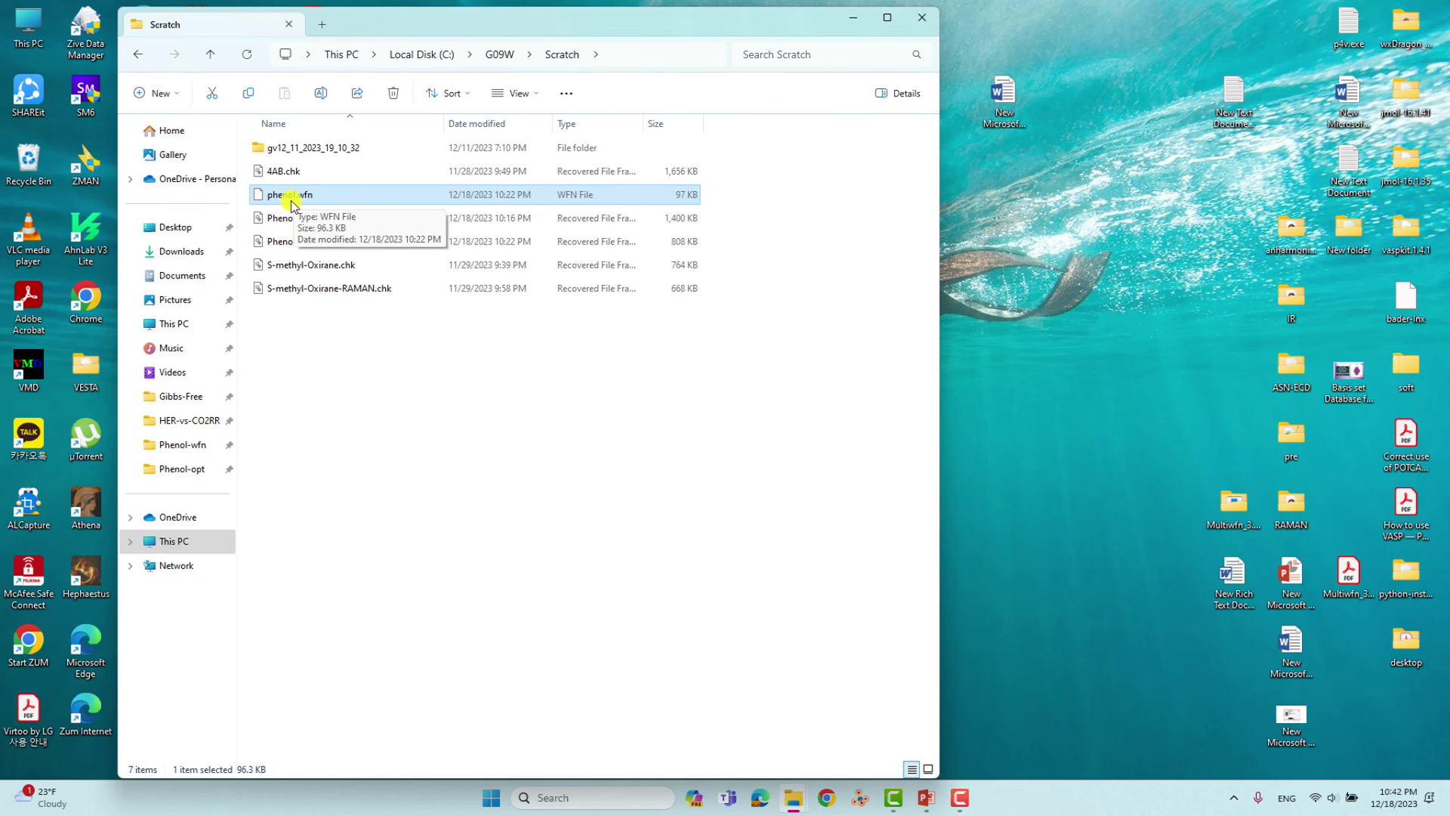
{"action": "left_click", "coordinate": [351, 345]}
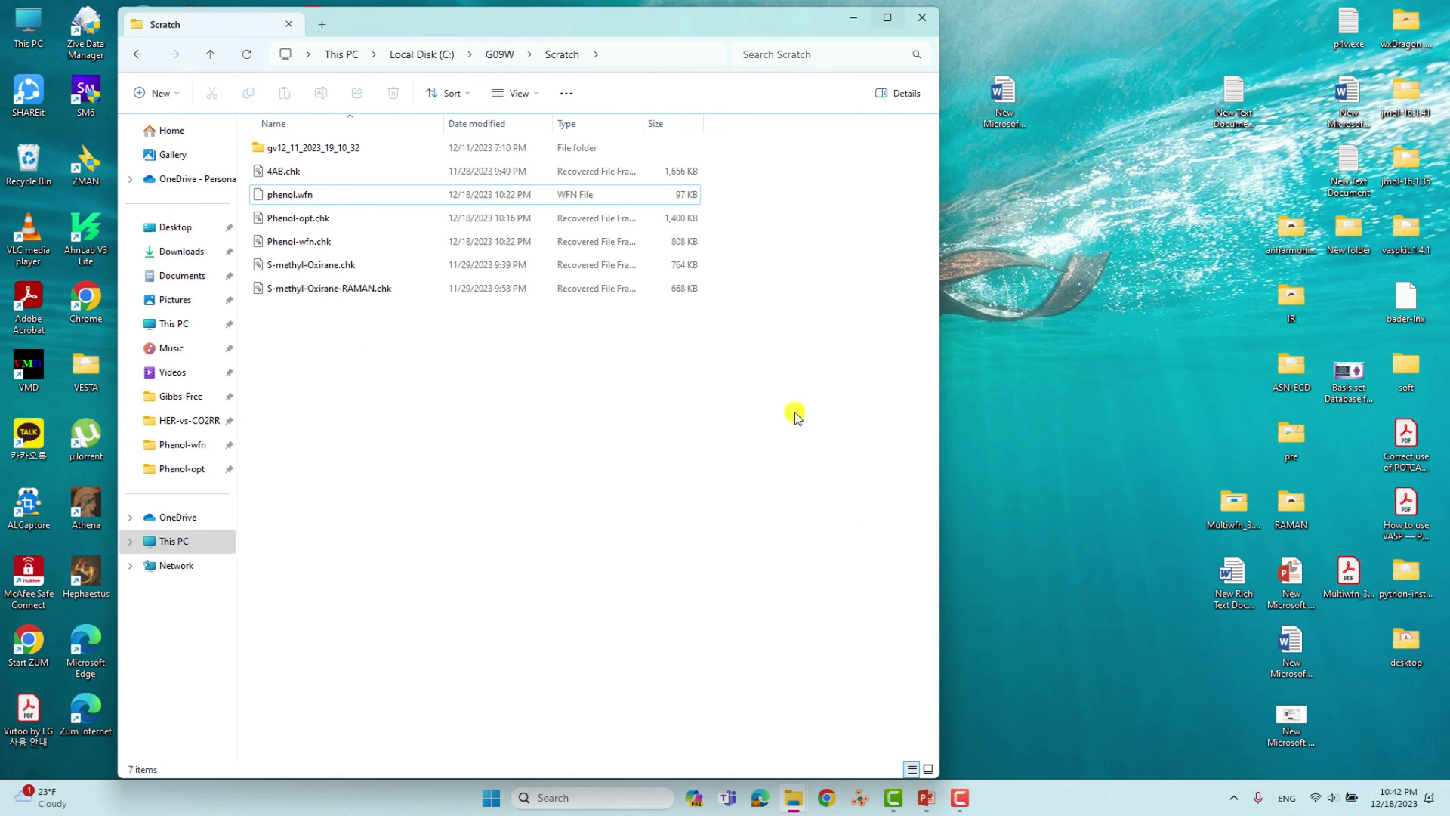
{"action": "mouse_move", "coordinate": [927, 798]}
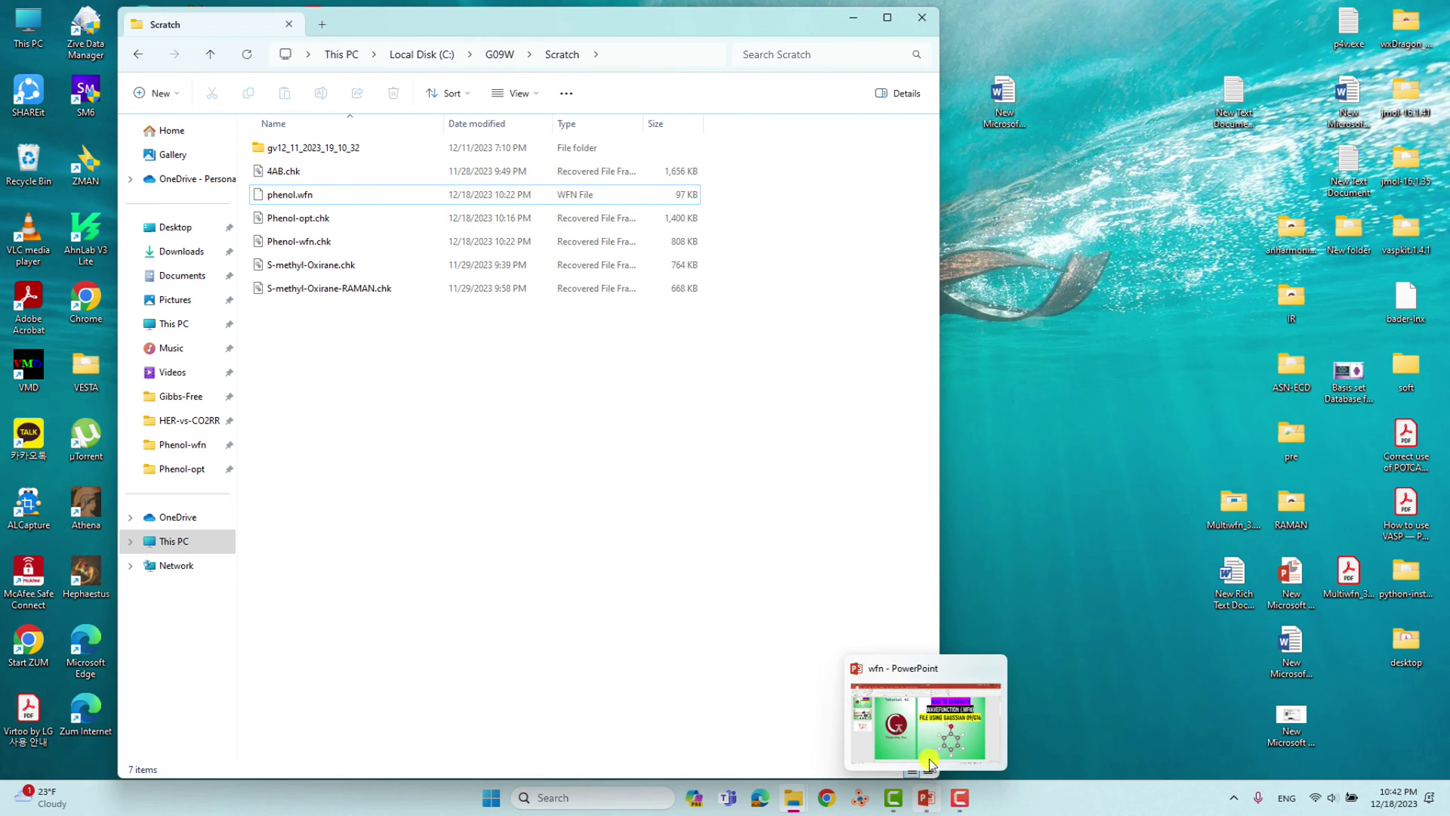